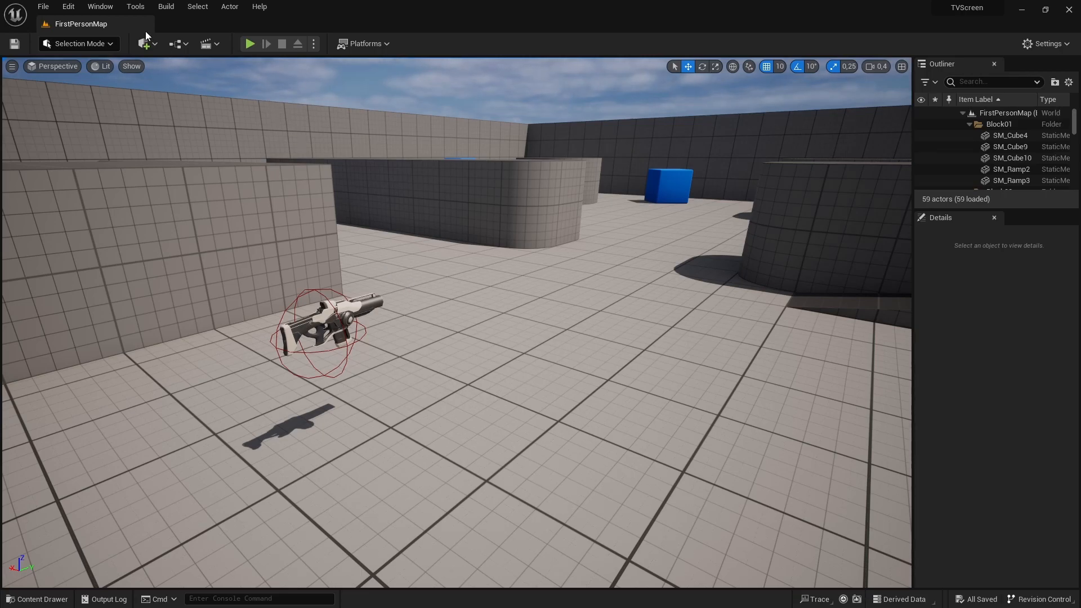
# - Enable the Electra Player plugin, restart the editor to apply it, and close the plugin browser
pyautogui.click(72, 6)
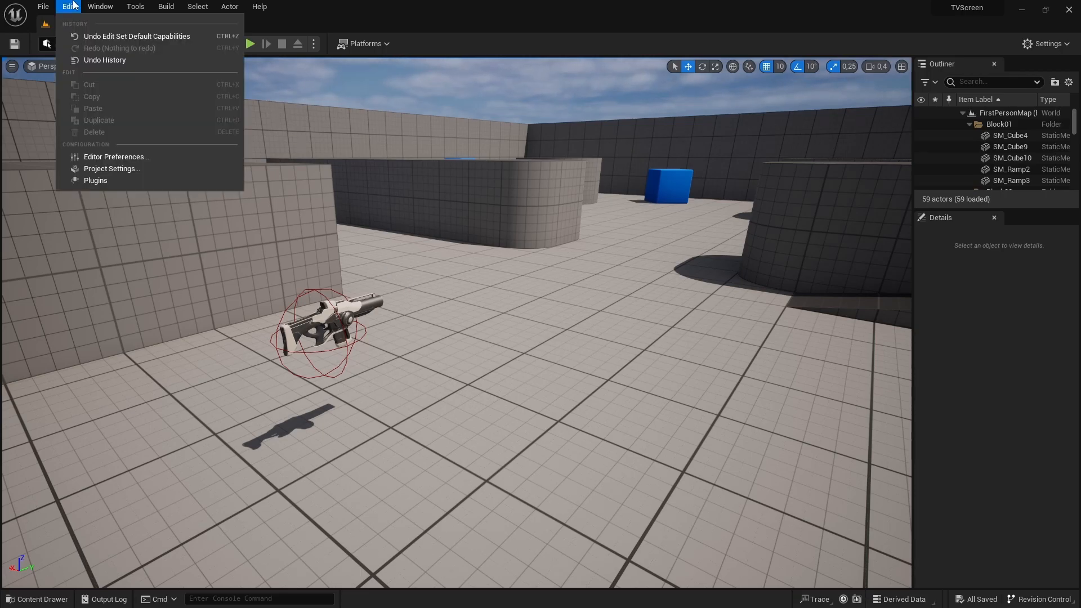
pyautogui.click(101, 181)
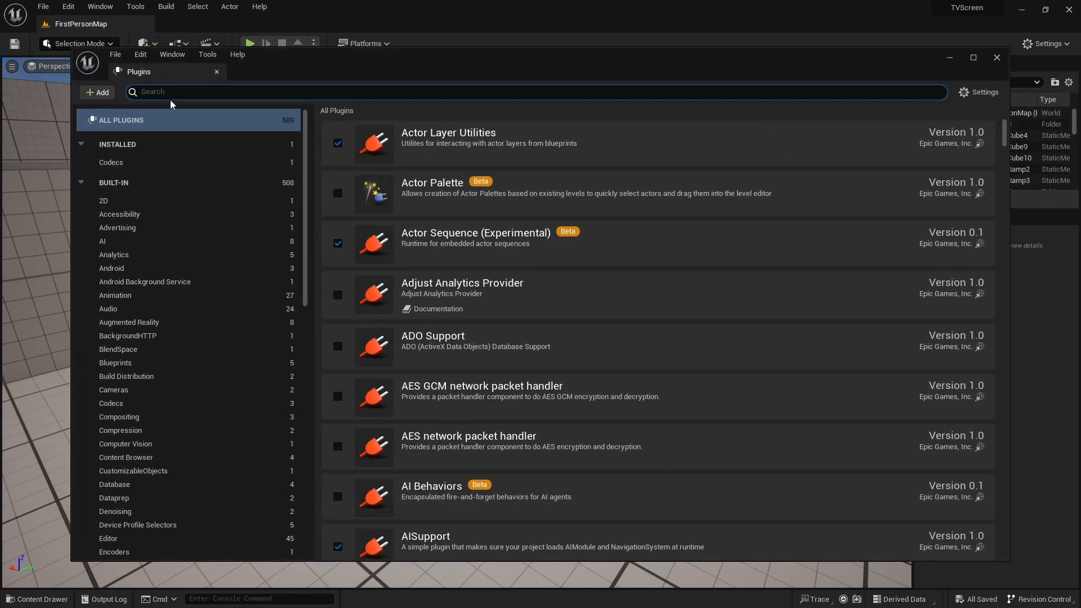
pyautogui.write('ele')
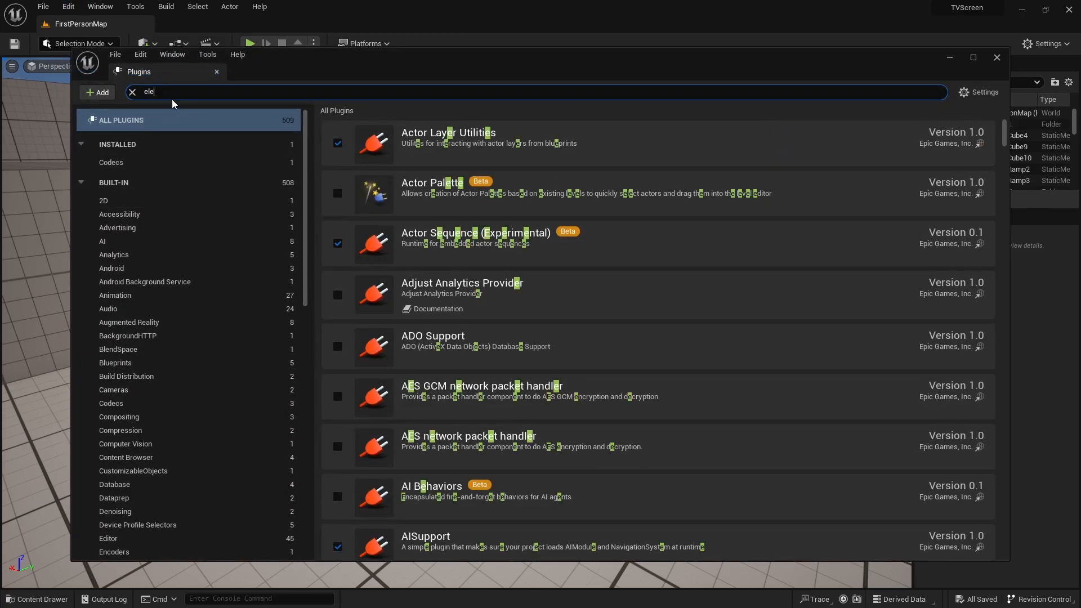
pyautogui.write('ctra')
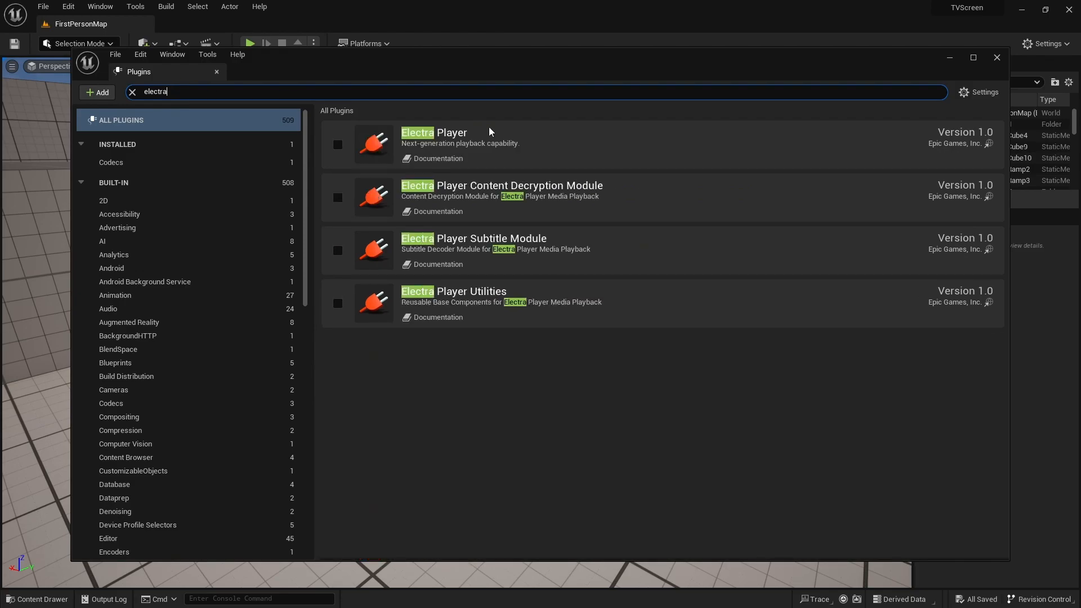
pyautogui.click(338, 145)
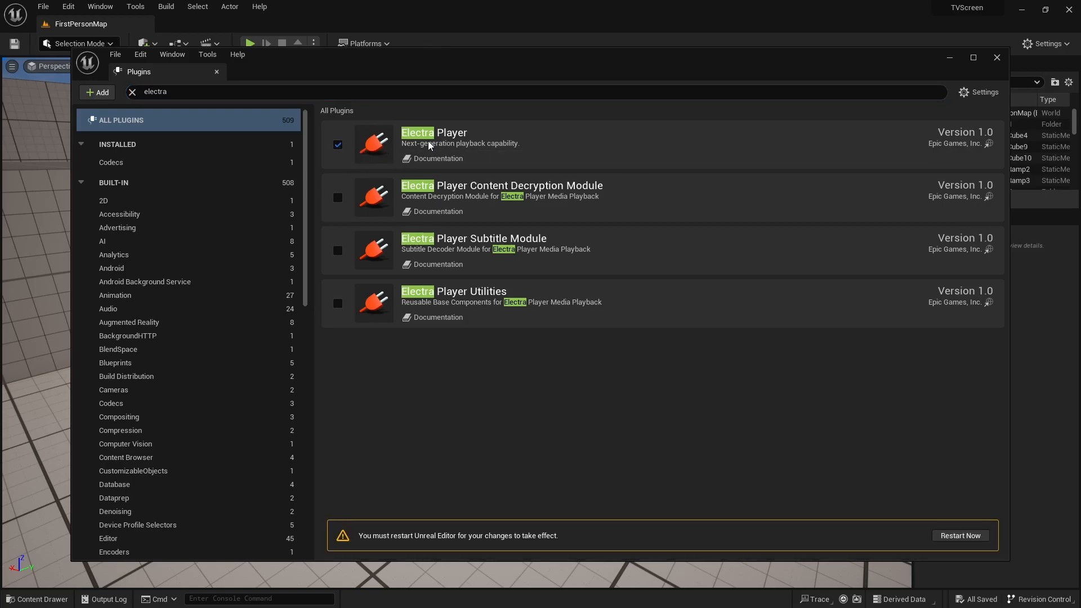
pyautogui.click(947, 536)
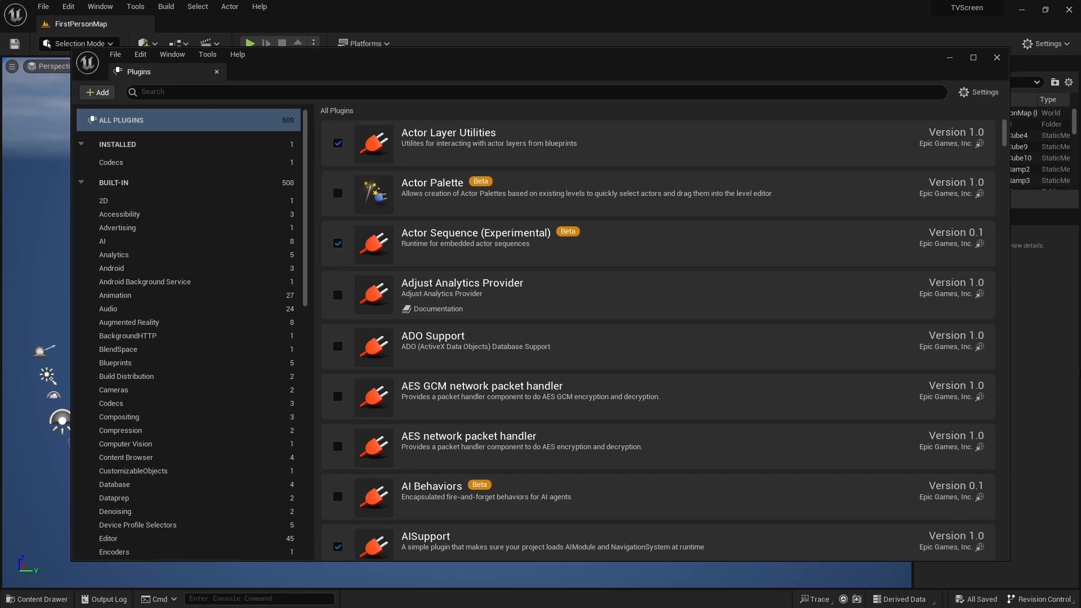
pyautogui.click(996, 58)
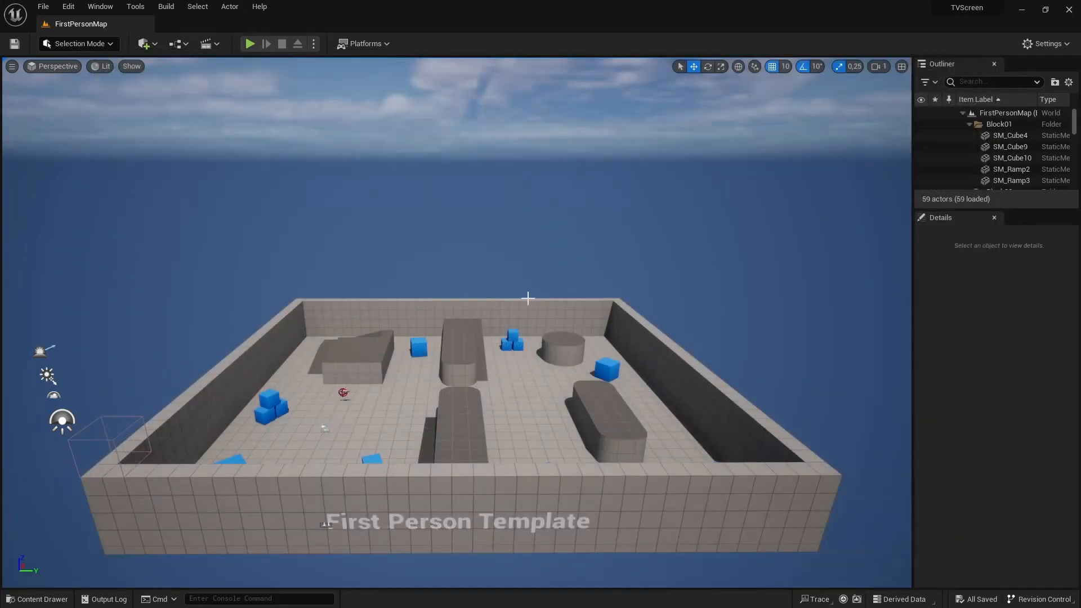
# - Create a folder named Movies in the project's Content folder
pyautogui.hotkey('ctrl', 'space')
pyautogui.rightClick(435, 461)
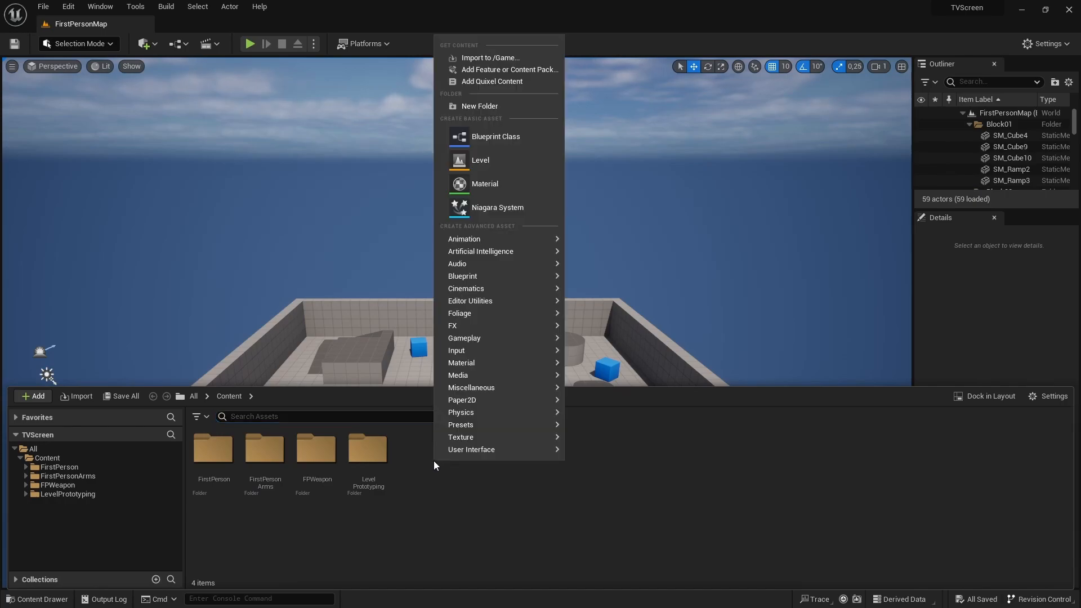
pyautogui.click(473, 106)
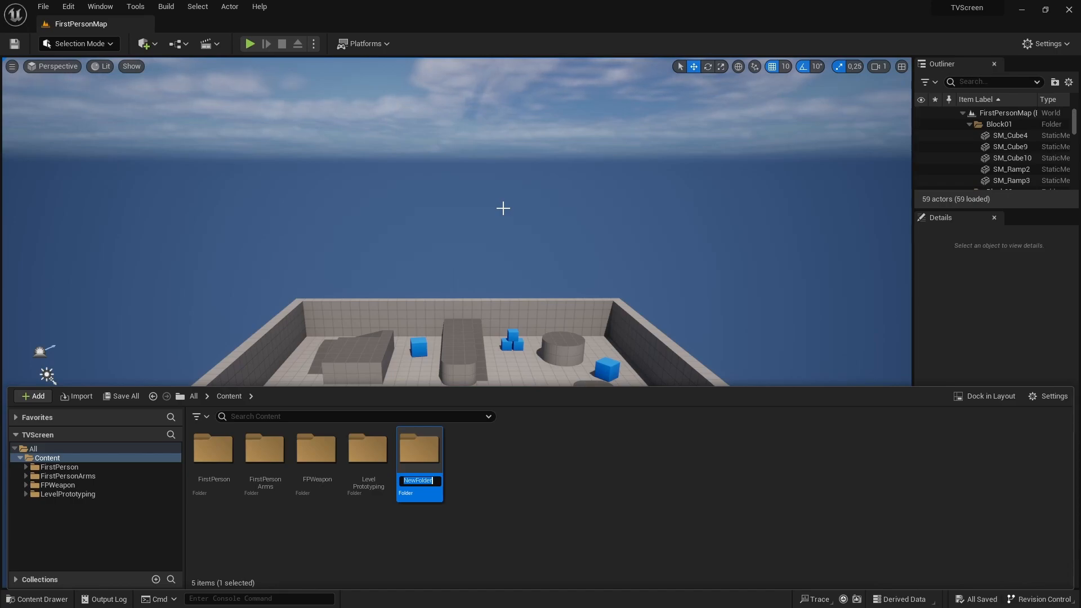
pyautogui.press('BackSpace')
pyautogui.write('Movies')
pyautogui.press('Return')
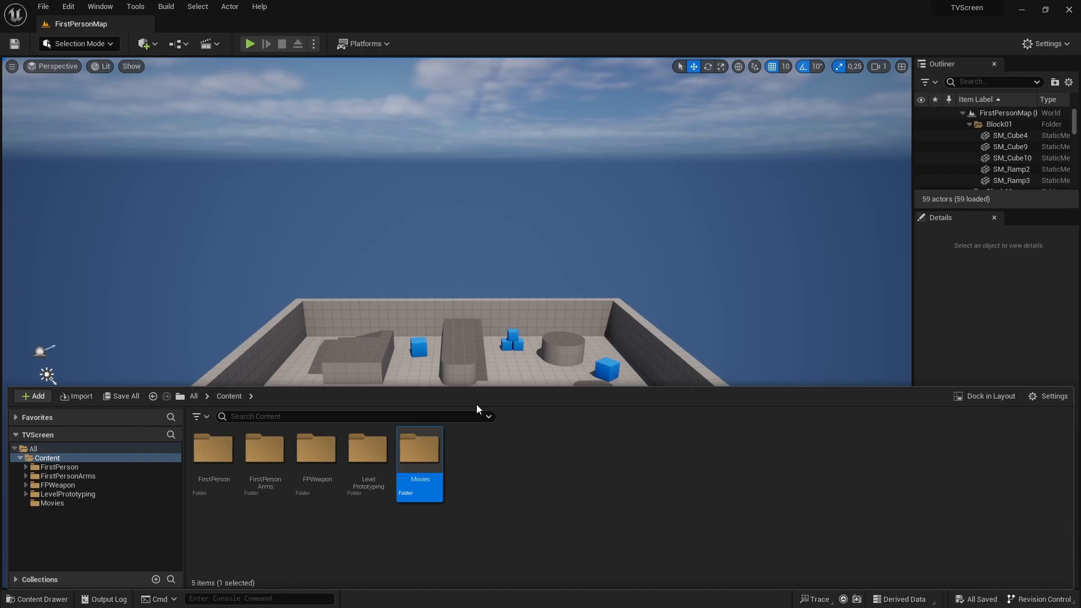
# - Show the project's Movies folder in the system file explorer
pyautogui.doubleClick(422, 448)
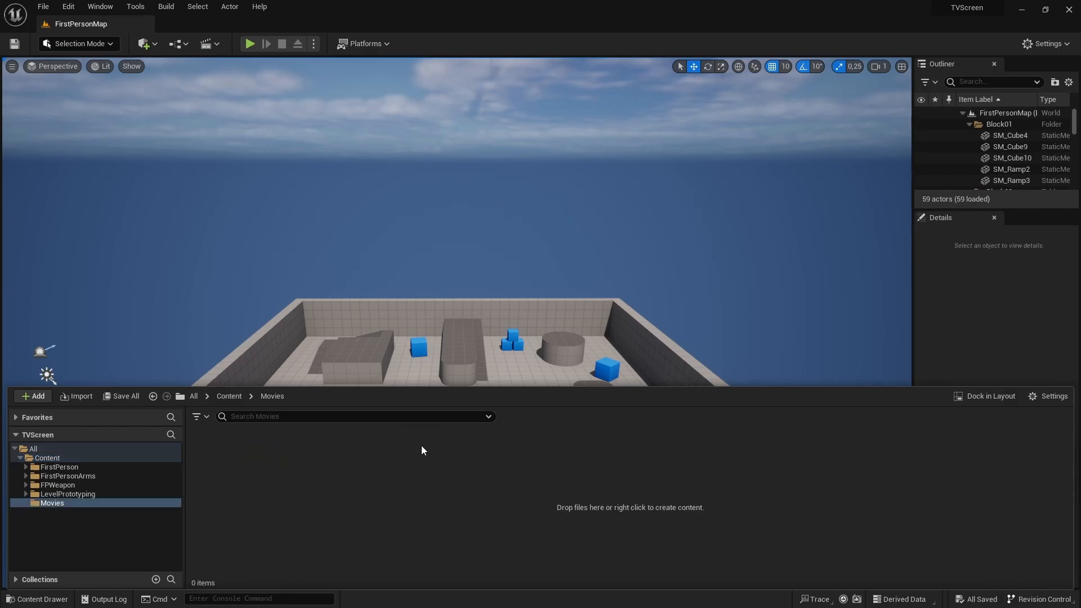
pyautogui.click(238, 397)
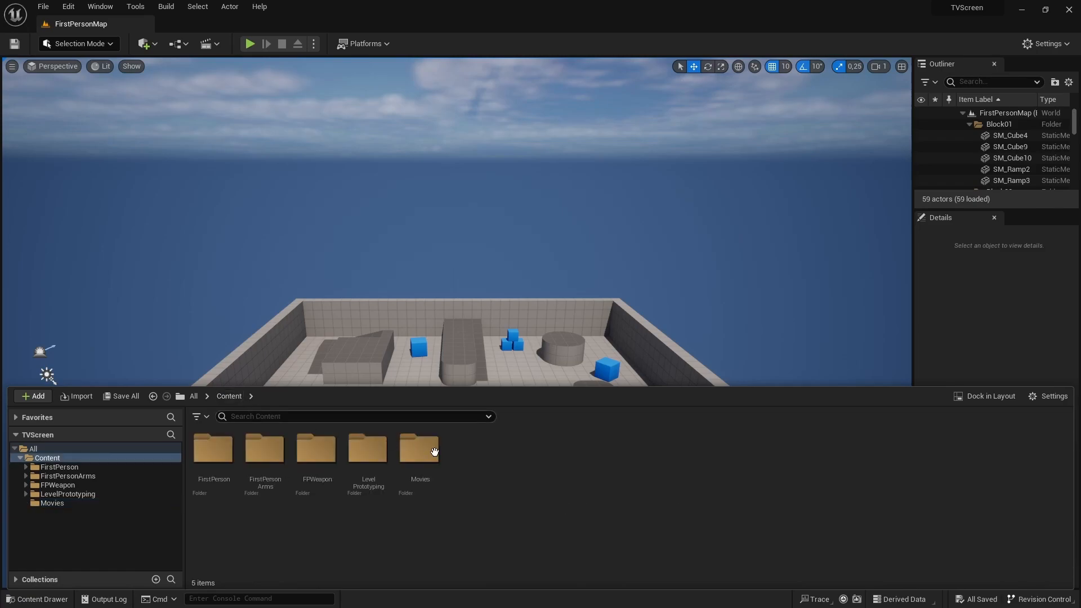
pyautogui.rightClick(420, 461)
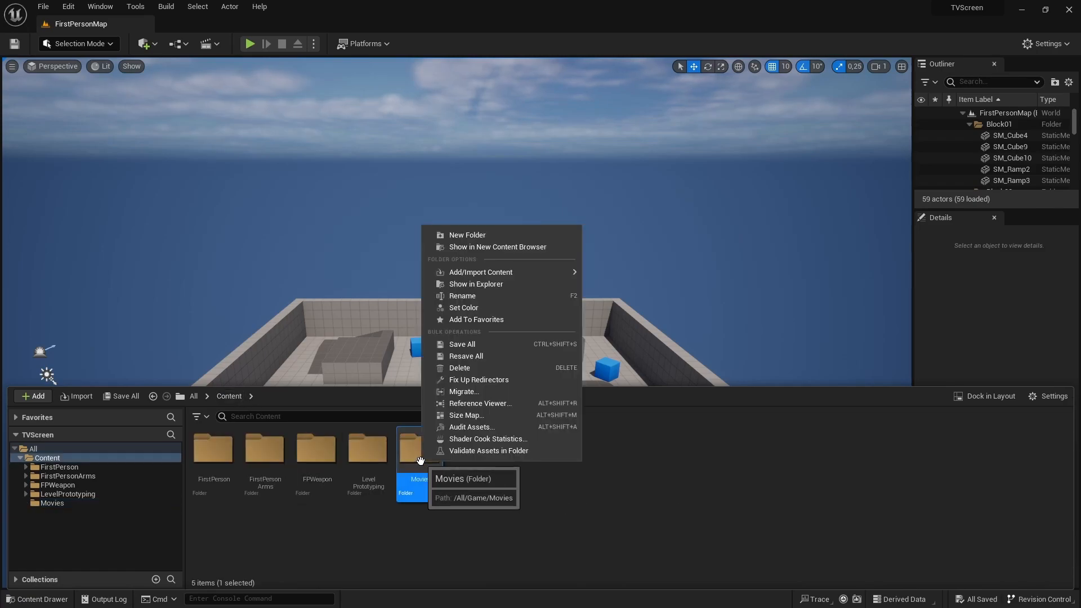
pyautogui.click(487, 284)
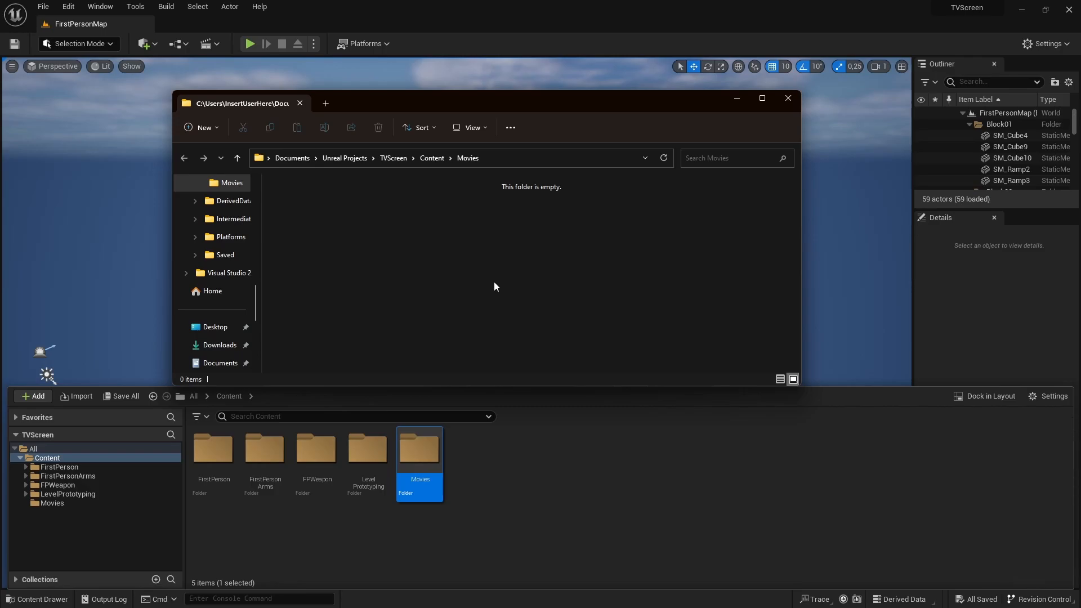
# - Copy Screenvideo.mp4 from the desktop's VideoProjects/TVScreen folder into the project's Content/Movies folder
pyautogui.hotkey('alt', 'Tab')
pyautogui.hotkey('alt', 'Tab')
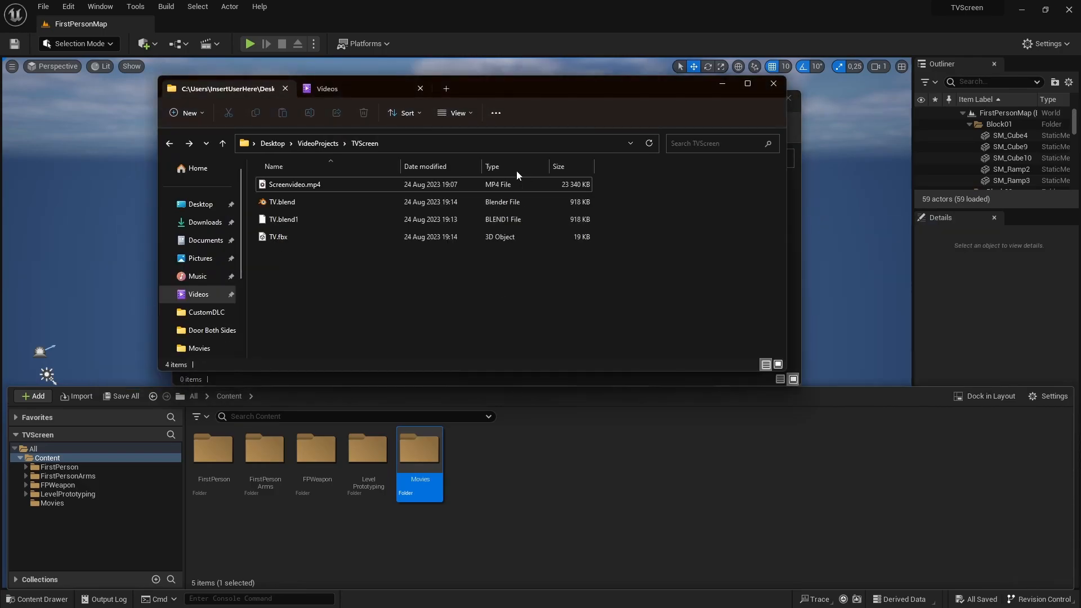
pyautogui.moveTo(478, 92); pyautogui.dragTo(727, 220)
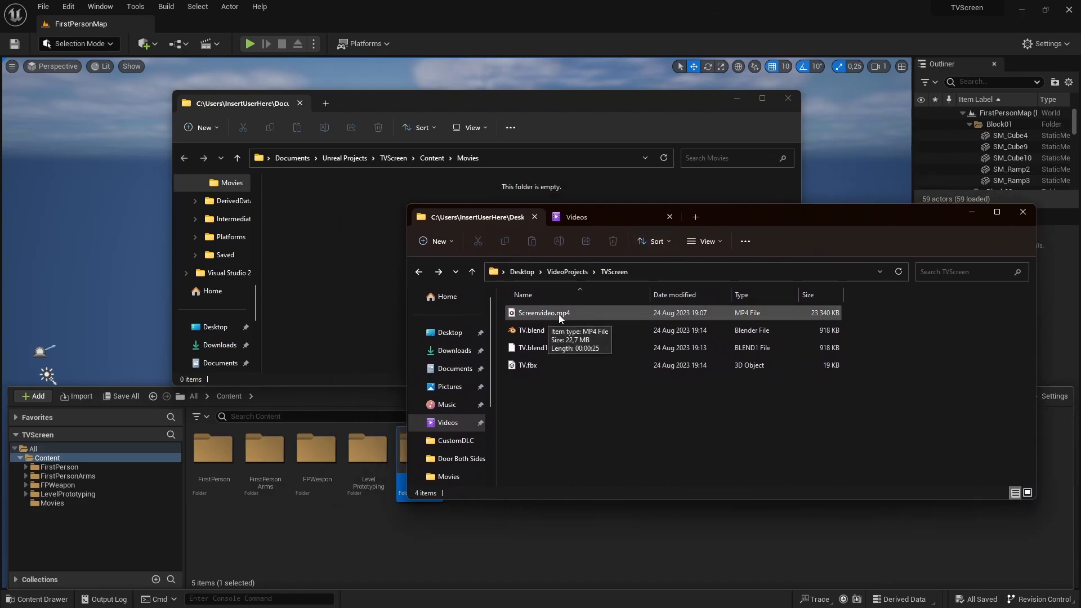
pyautogui.moveTo(556, 313); pyautogui.dragTo(340, 219)
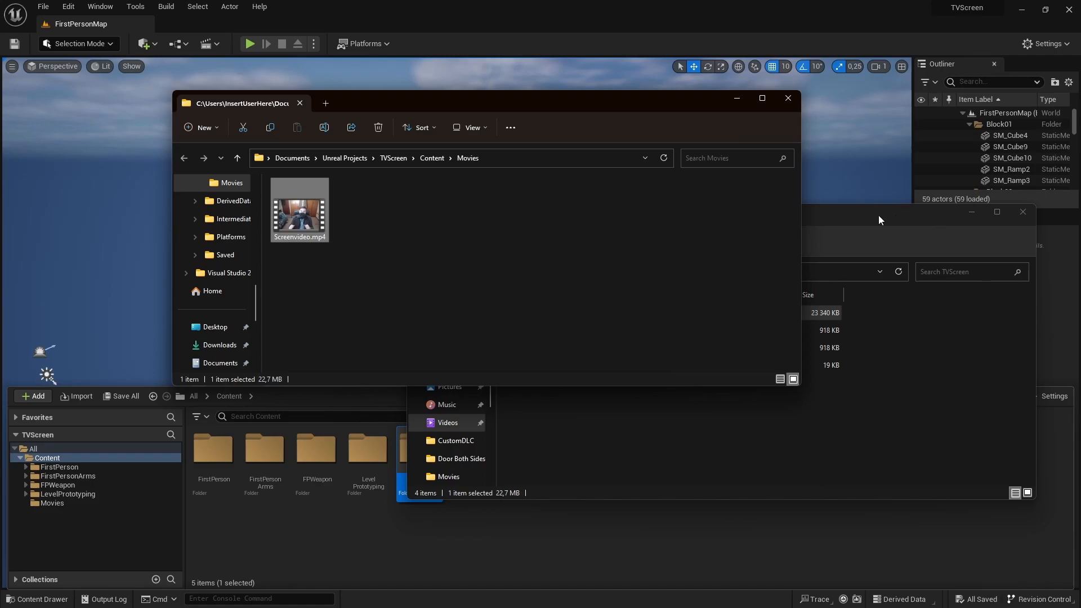
# - Import Screenvideo.mp4 from the explorer's Movies folder into the Movies folder of the Unreal project as a file media source
pyautogui.click(366, 534)
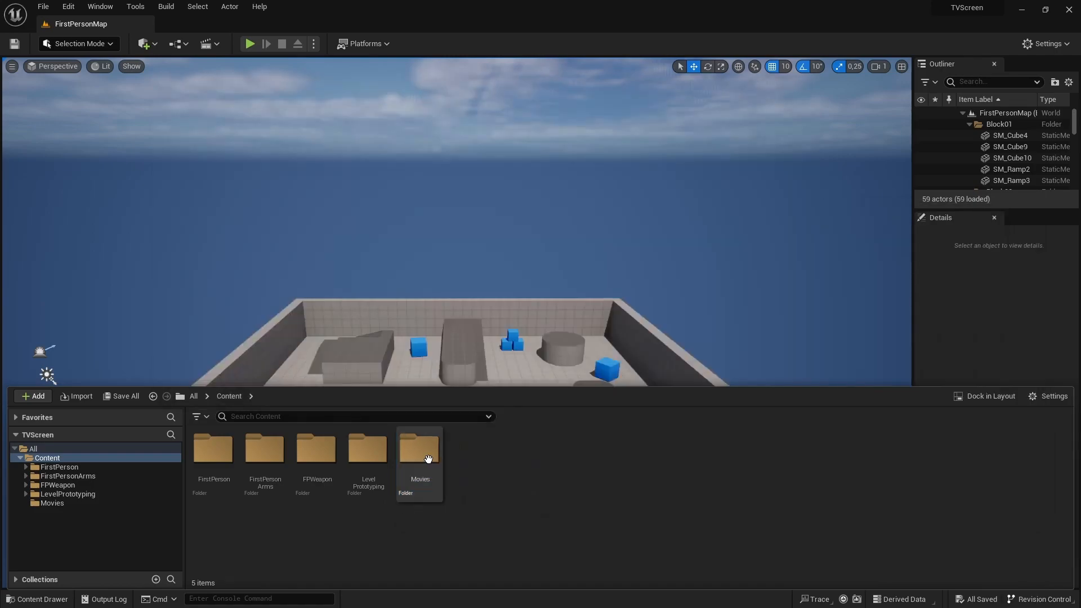
pyautogui.doubleClick(428, 456)
pyautogui.hotkey('alt', 'Tab')
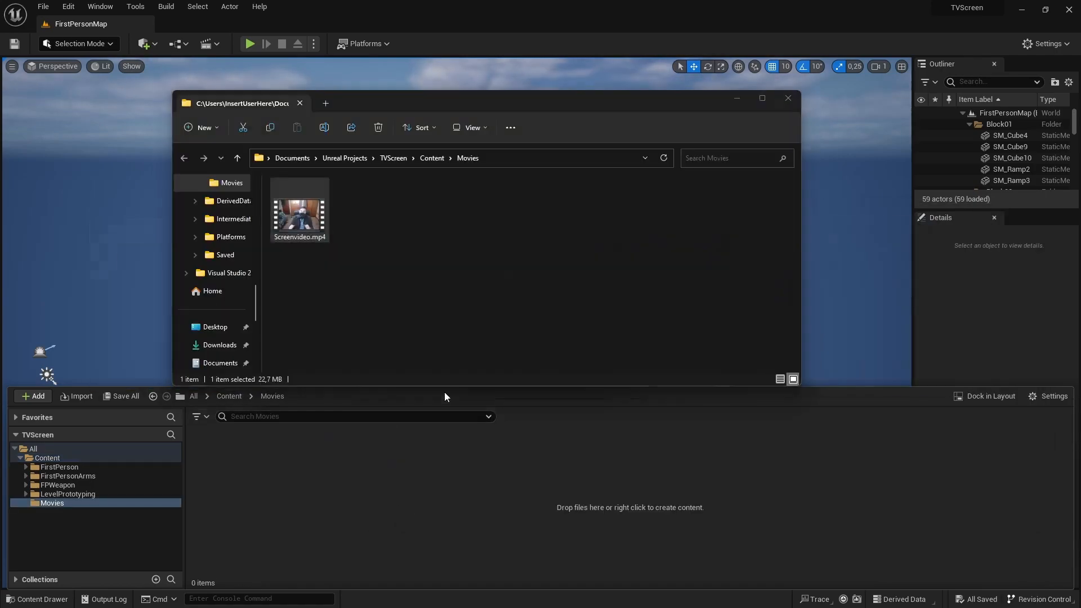
pyautogui.moveTo(300, 221); pyautogui.dragTo(345, 462)
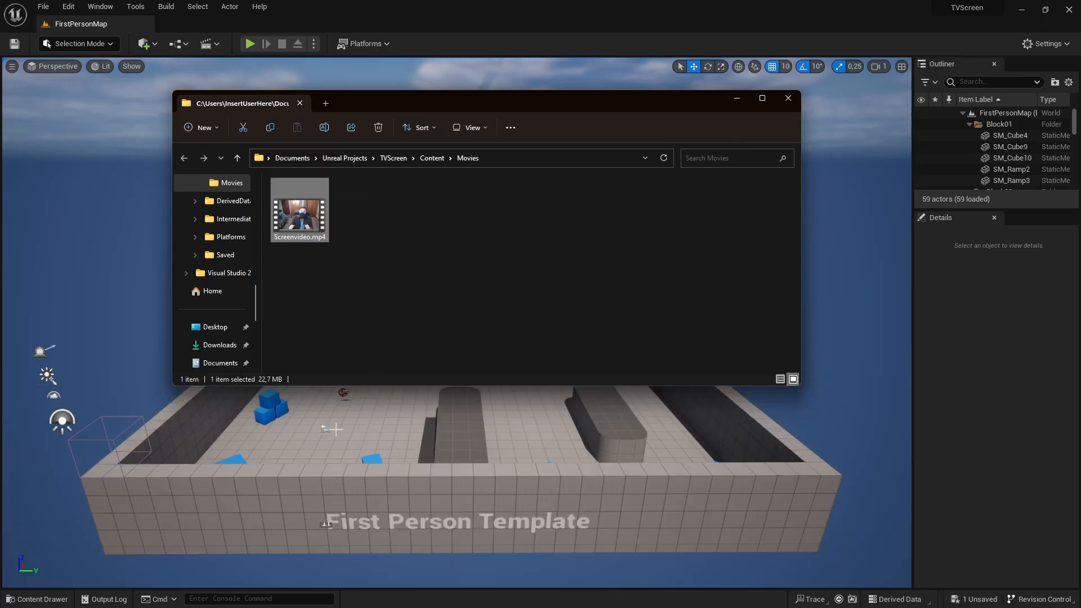
pyautogui.moveTo(732, 100); pyautogui.dragTo(642, 161)
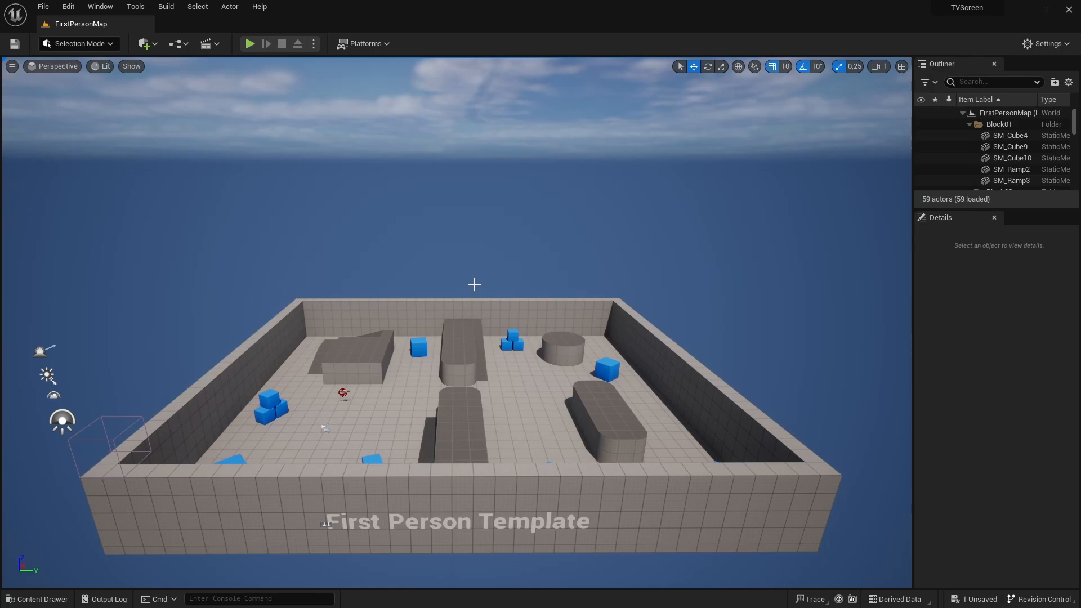
# - Rename the Screenvideo file media source in the Movies folder to FMS_Screenvideo
pyautogui.hotkey('ctrl', 'space')
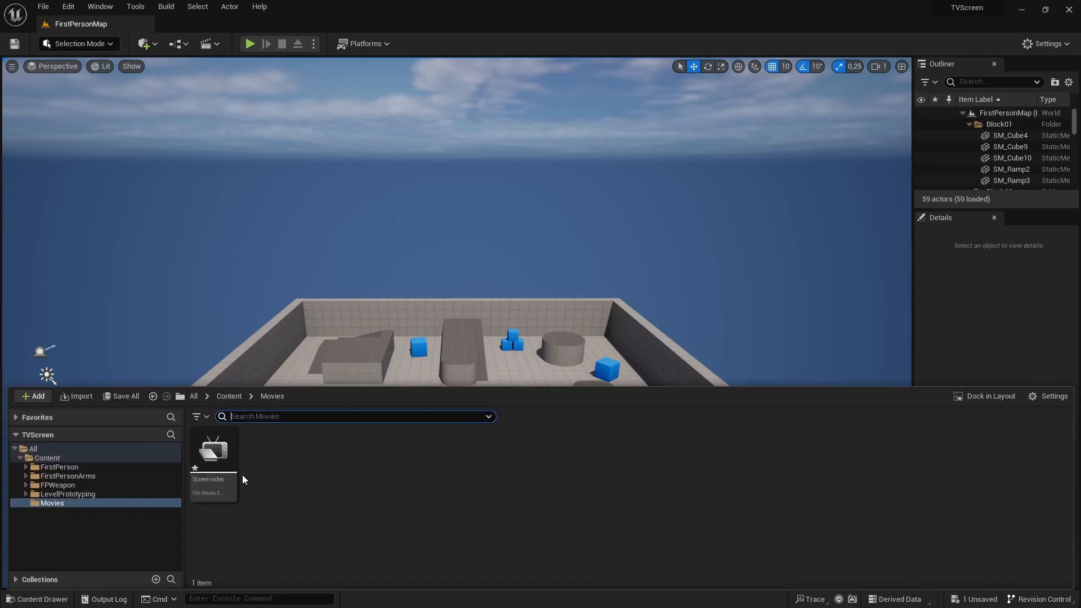
pyautogui.moveTo(241, 474)
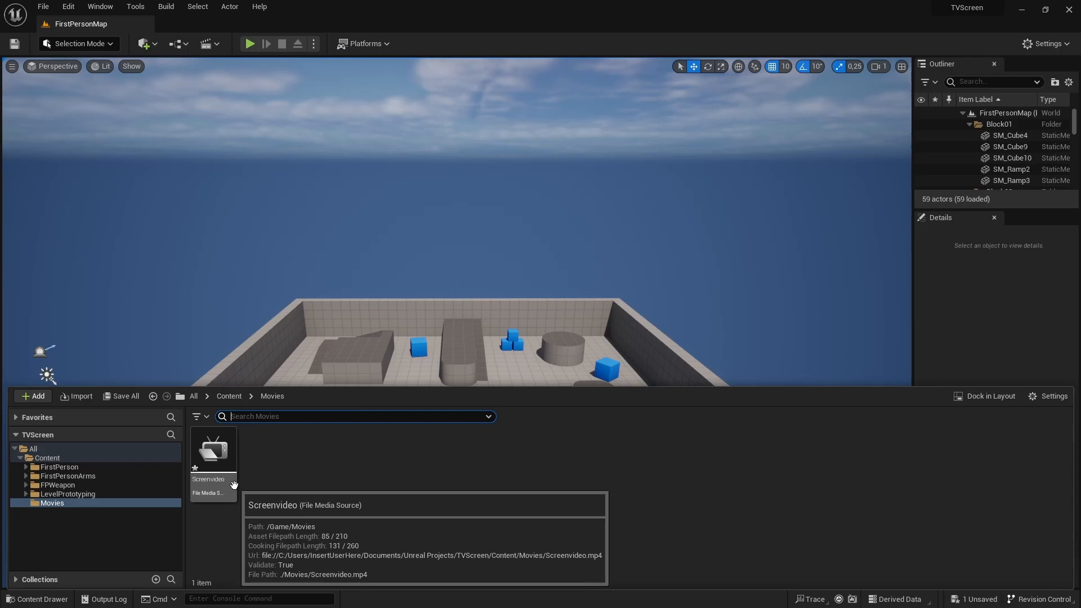
pyautogui.rightClick(212, 462)
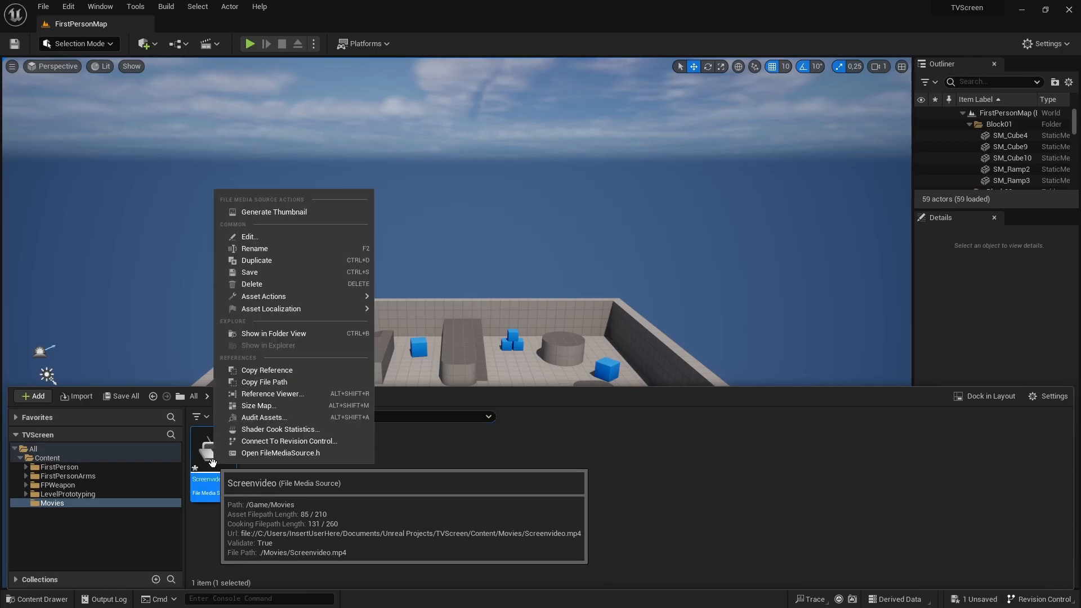
pyautogui.click(273, 250)
pyautogui.press('Home')
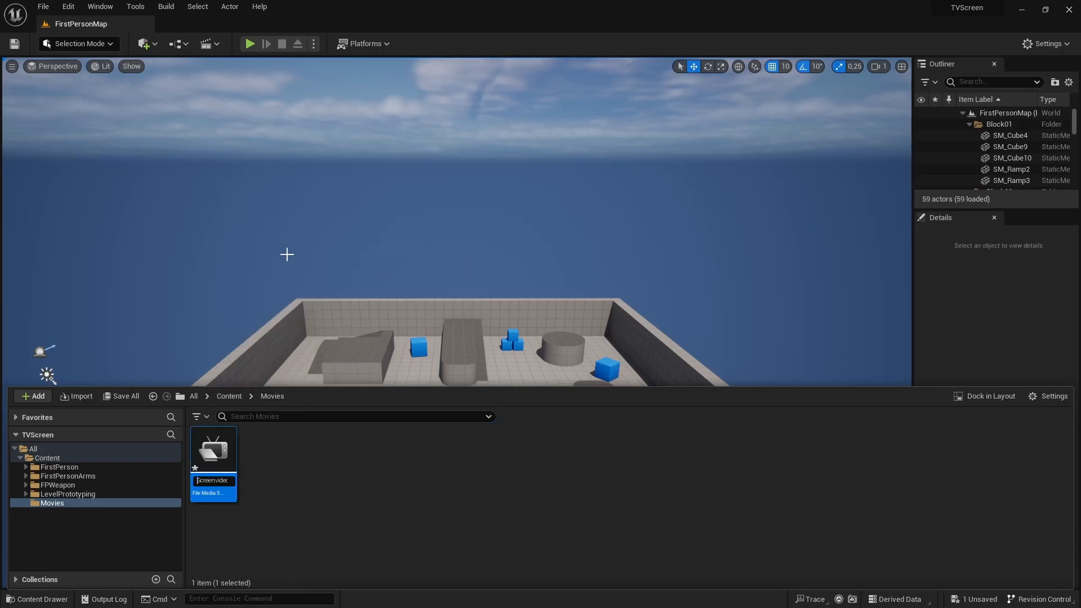
pyautogui.write('FMS_')
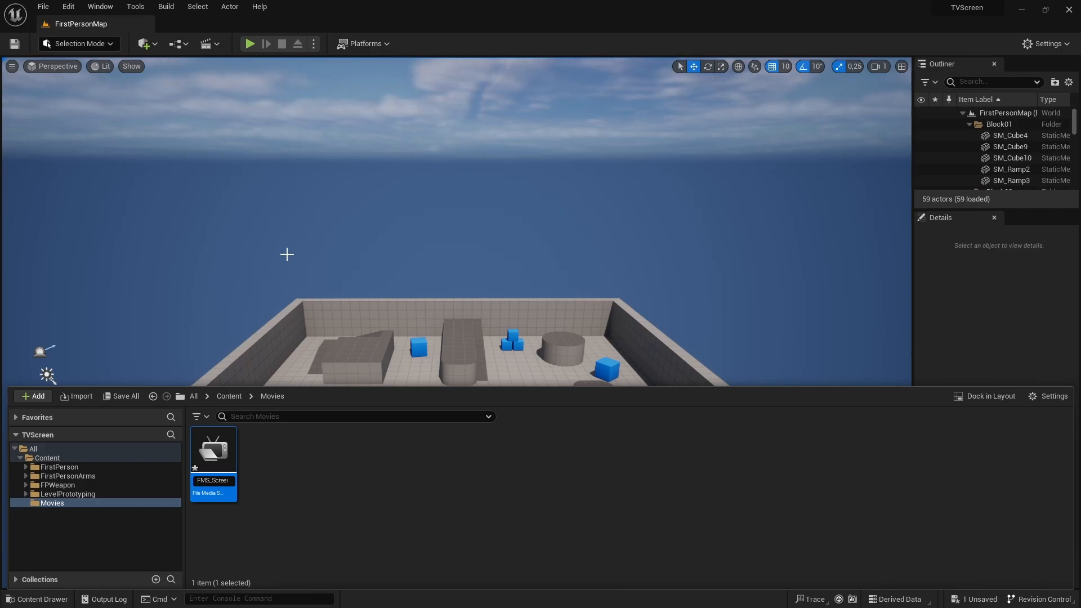
pyautogui.press('Return')
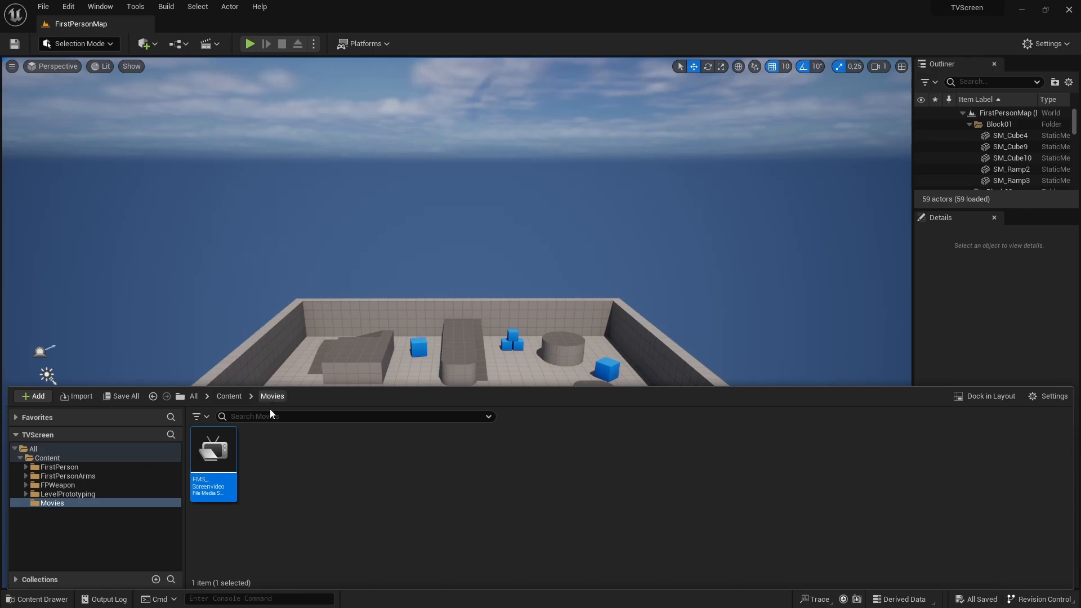
# - Open FMS_Screenvideo docked in the main window, set its Windows player override to Electra Player, and open the media for preview
pyautogui.doubleClick(218, 455)
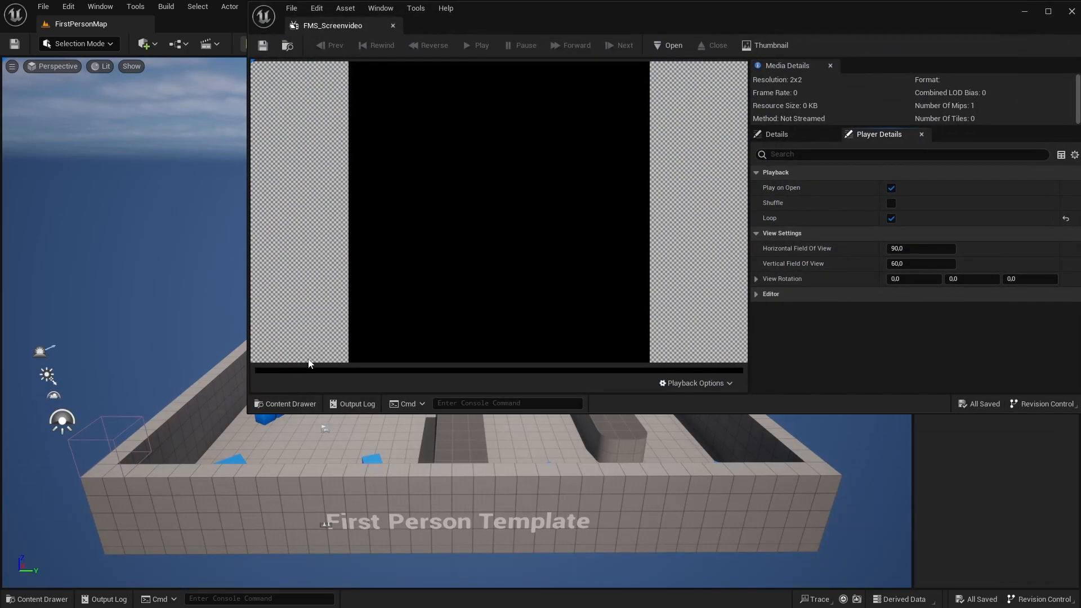
pyautogui.moveTo(348, 28); pyautogui.dragTo(224, 29)
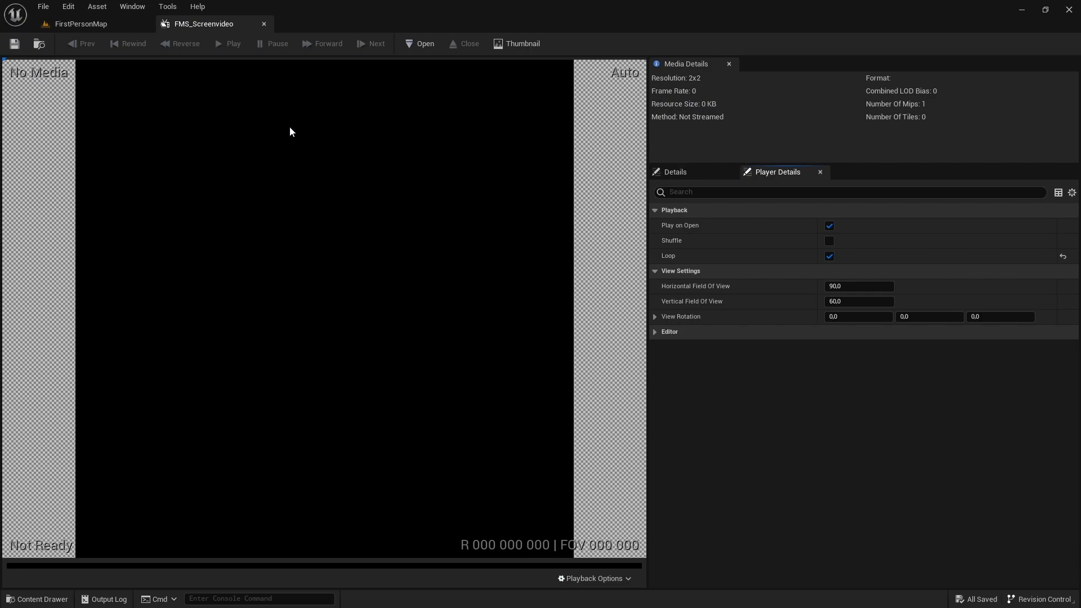
pyautogui.click(676, 172)
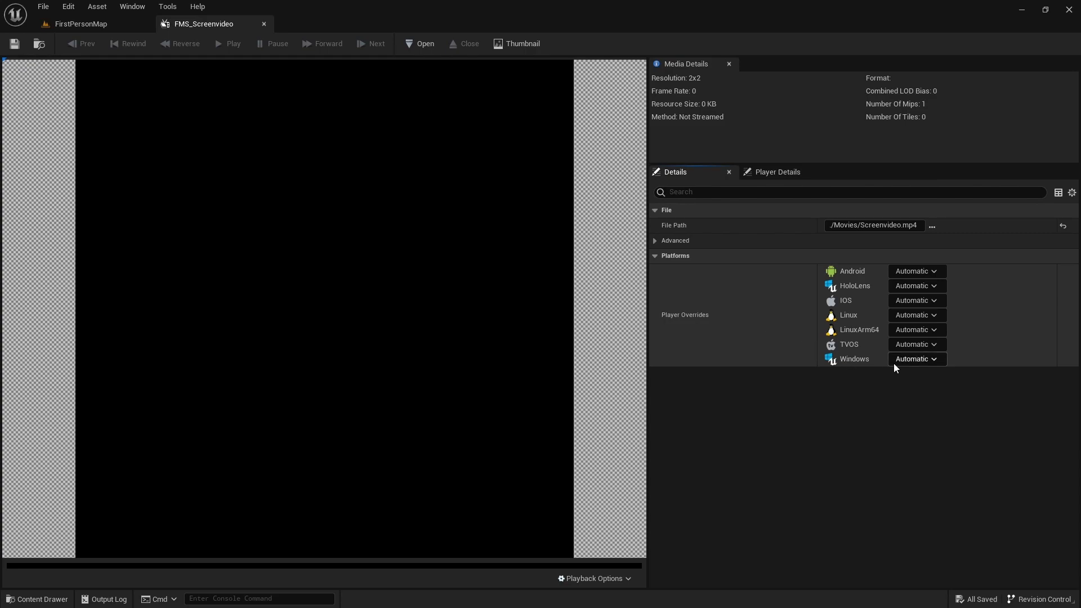
pyautogui.click(924, 359)
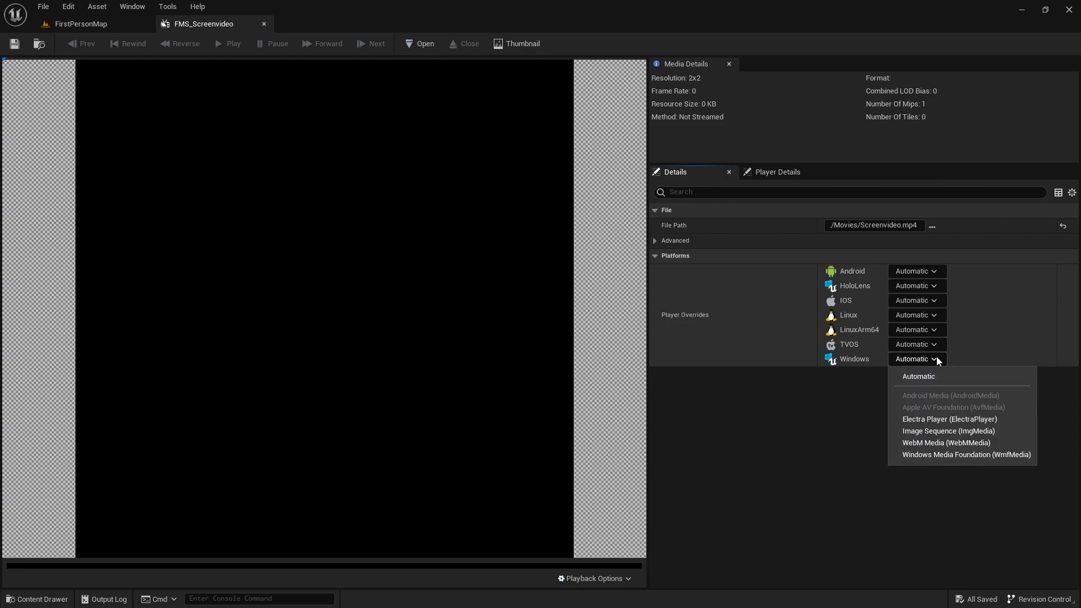
pyautogui.click(941, 419)
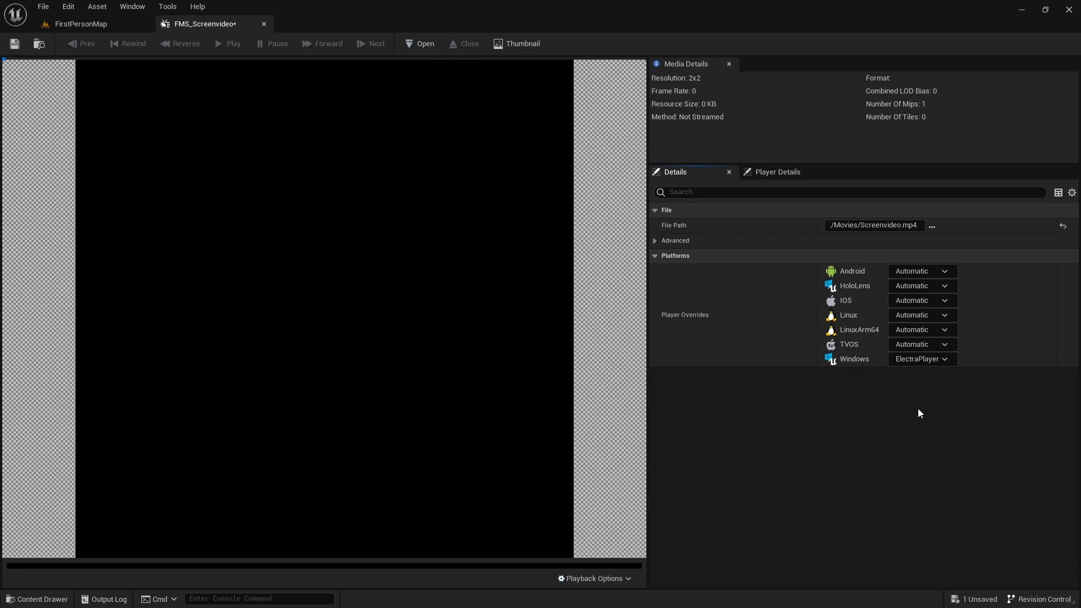
pyautogui.click(421, 44)
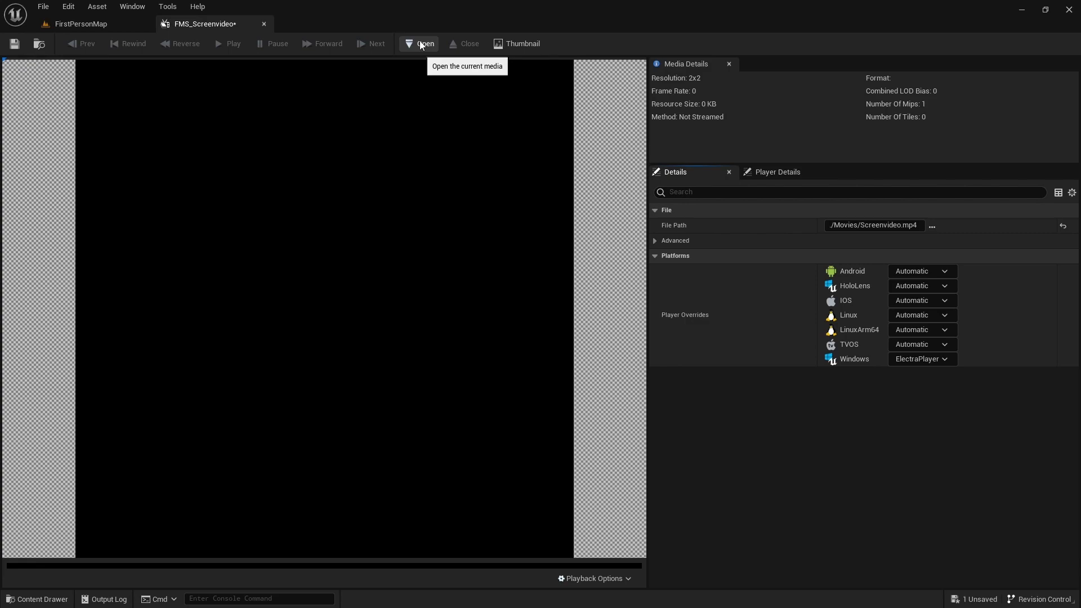
# - Switch to HandBrake and load Screenvideo.mp4 from the project's Content/Movies folder as the source video
pyautogui.hotkey('alt', 'Tab')
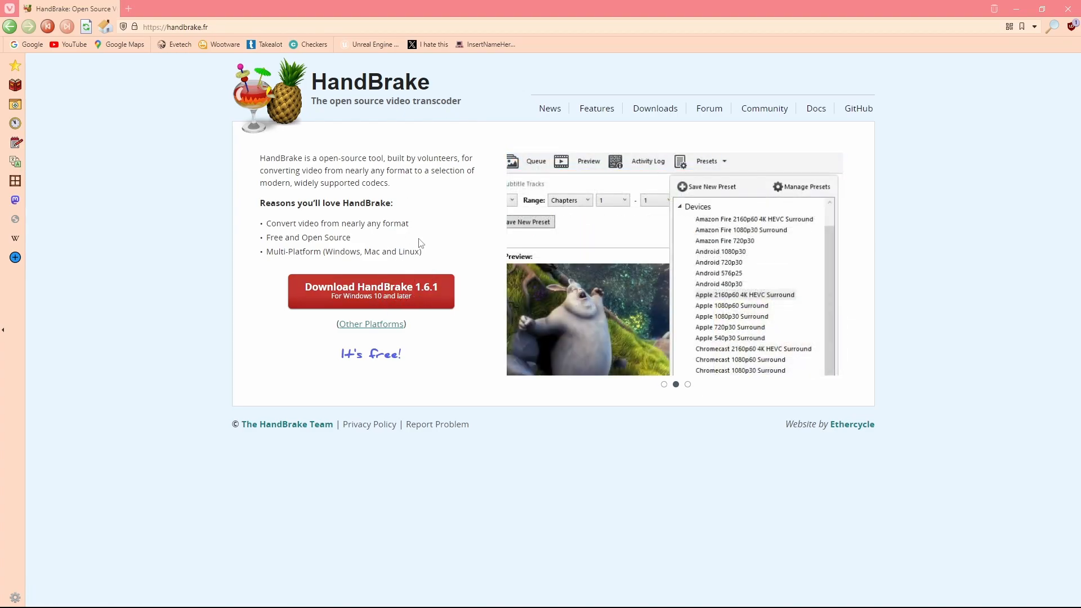
pyautogui.hotkey('alt', 'Tab')
pyautogui.hotkey('alt', 'Tab')
pyautogui.hotkey('alt', 'Tab')
pyautogui.hotkey('alt', 'Tab')
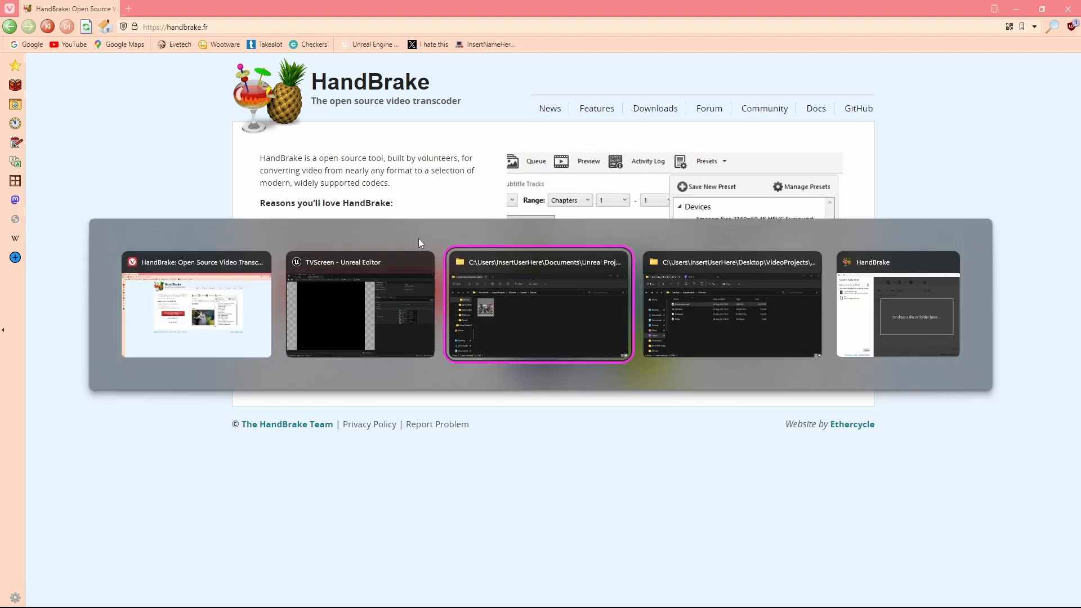
pyautogui.hotkey('alt', 'Tab')
pyautogui.hotkey('alt', 'Tab')
pyautogui.hotkey('alt', 'Tab')
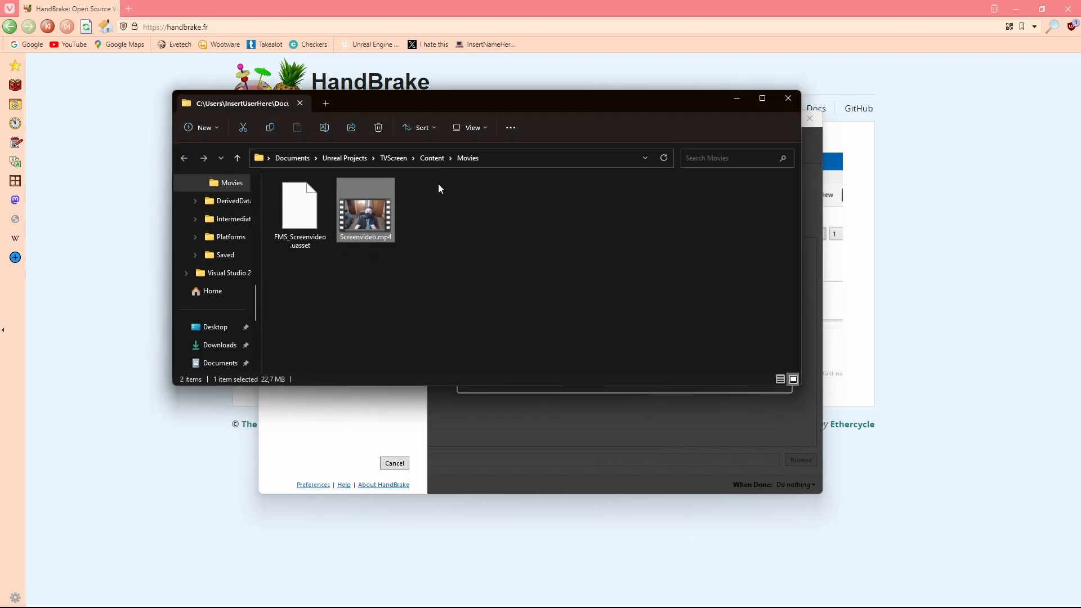
pyautogui.moveTo(461, 104); pyautogui.dragTo(215, 240)
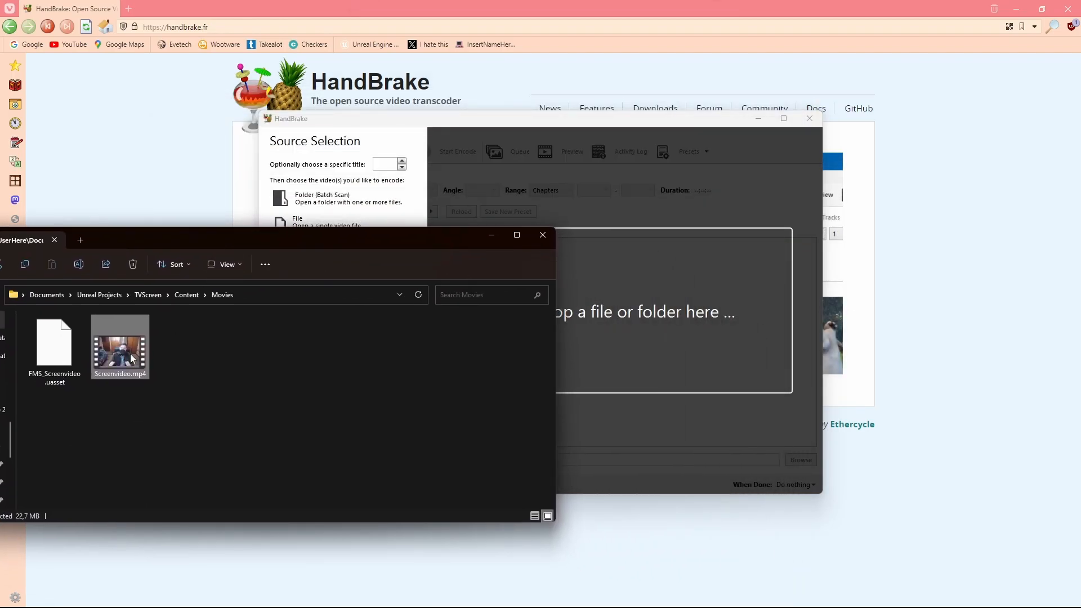
pyautogui.moveTo(647, 299); pyautogui.dragTo(648, 299)
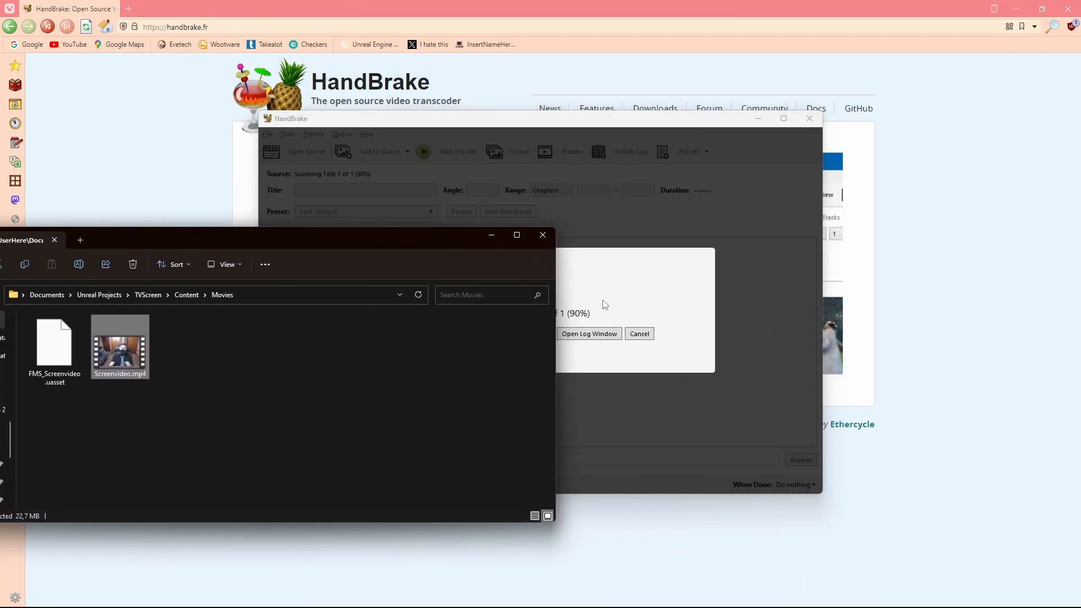
pyautogui.moveTo(427, 242); pyautogui.dragTo(424, 270)
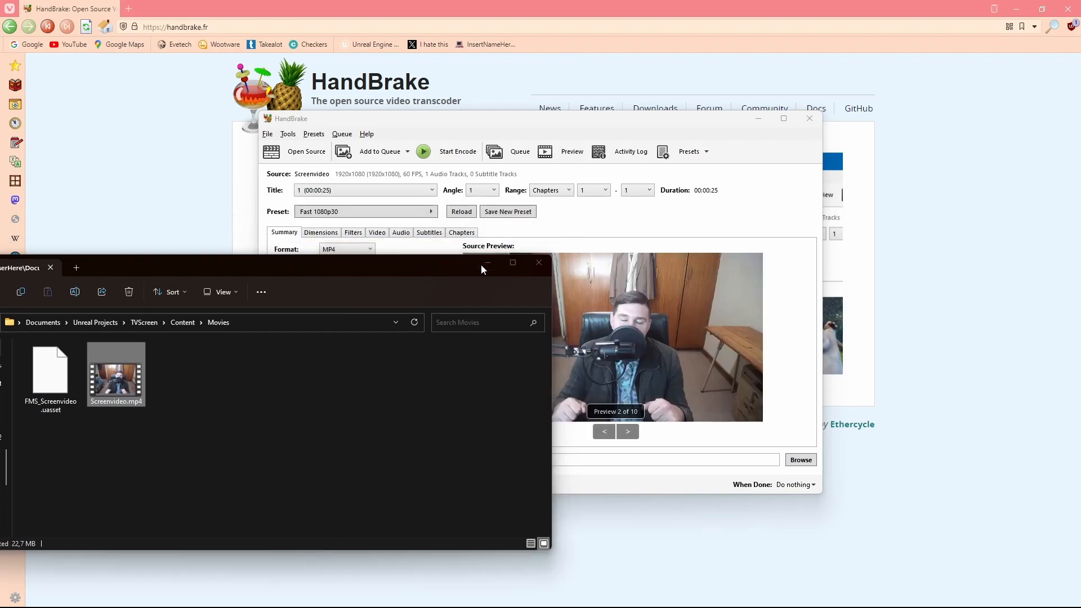
pyautogui.click(481, 264)
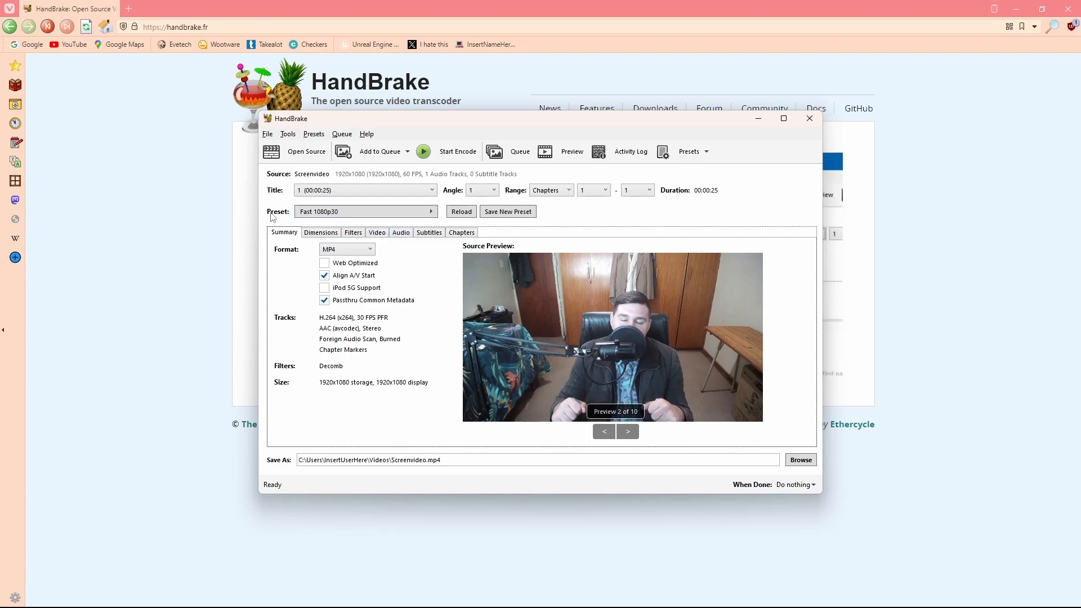
# - Choose the Fast 1080p30 preset, set the video framerate to 60 FPS, and encode Screenvideo.mp4
pyautogui.click(340, 212)
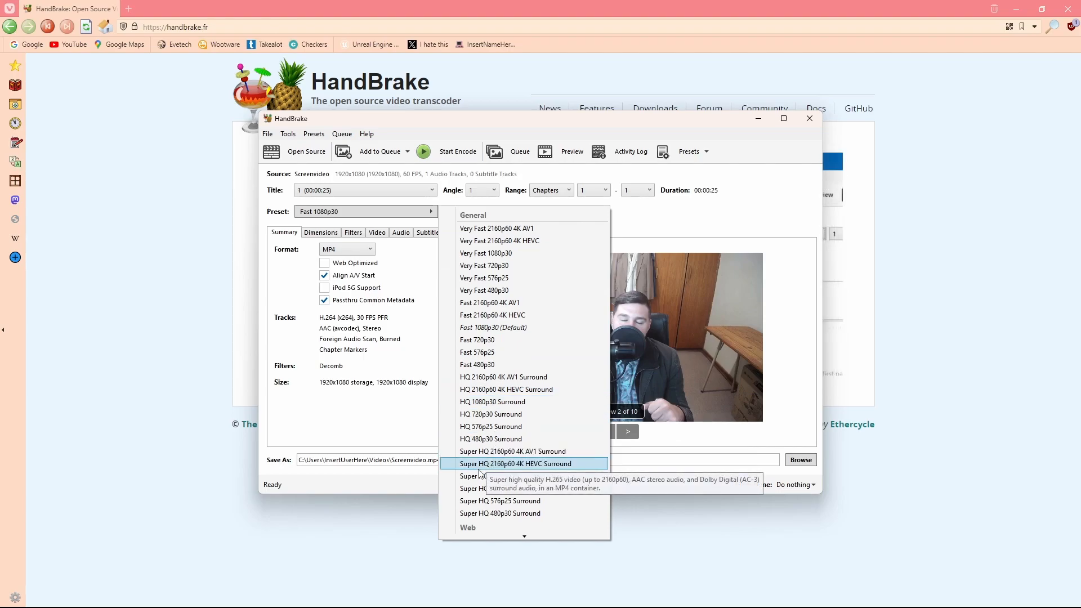
pyautogui.click(506, 328)
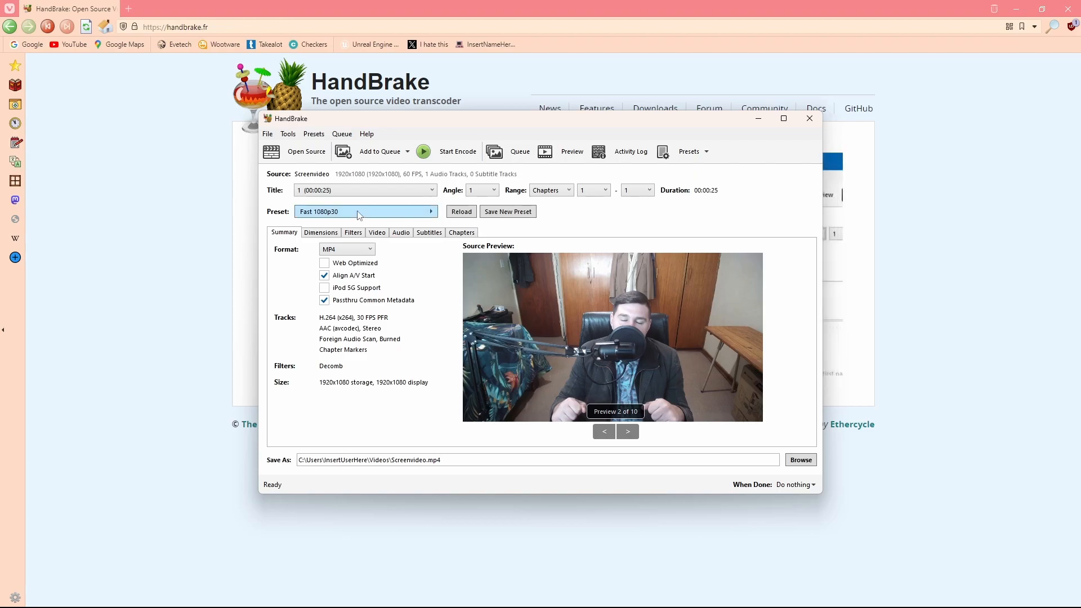
pyautogui.click(382, 235)
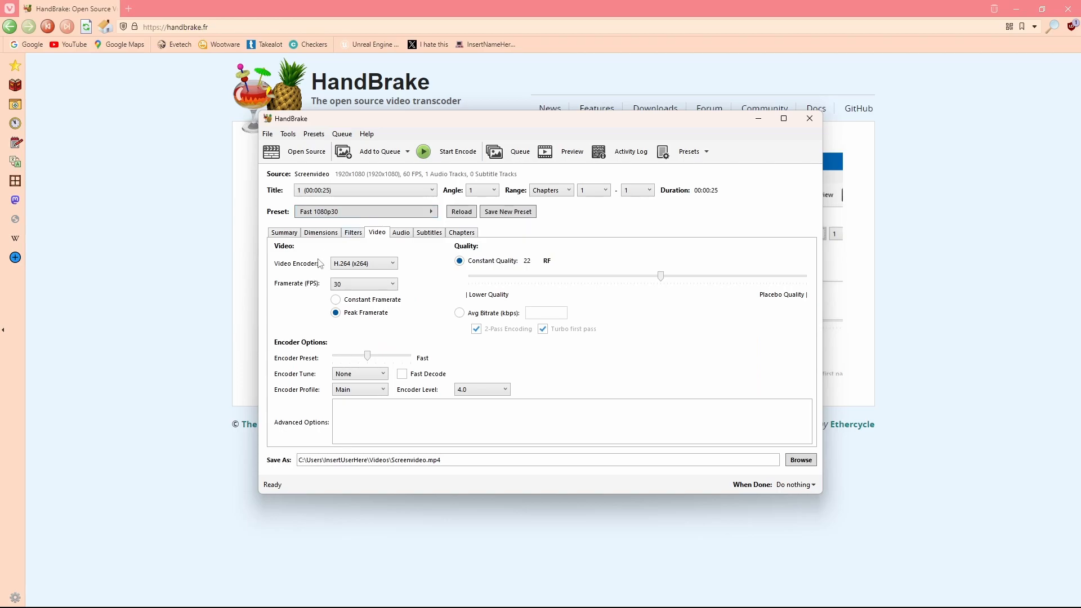
pyautogui.click(372, 285)
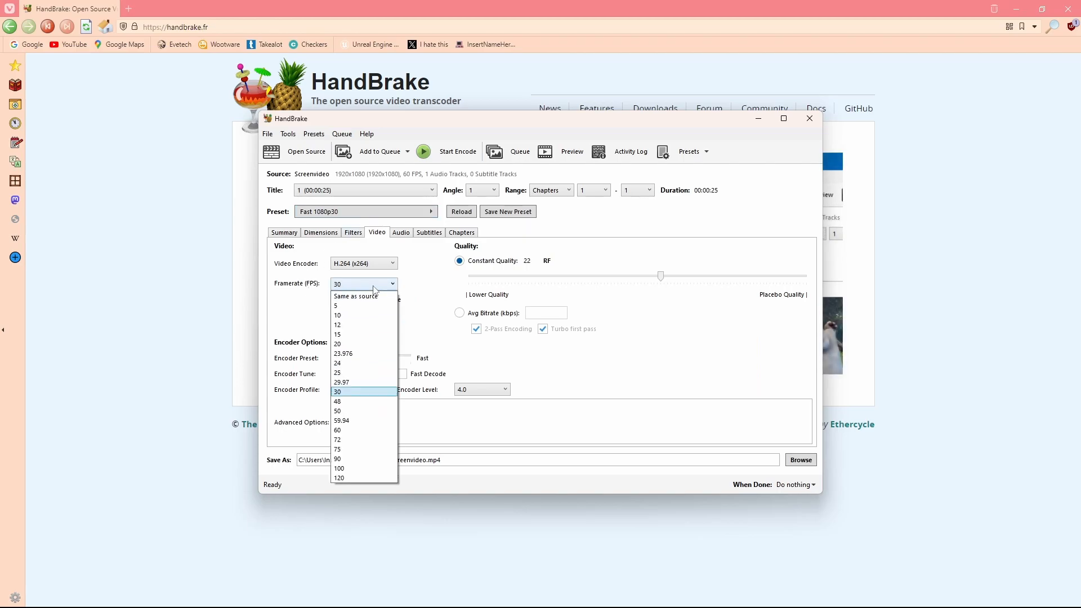
pyautogui.click(360, 430)
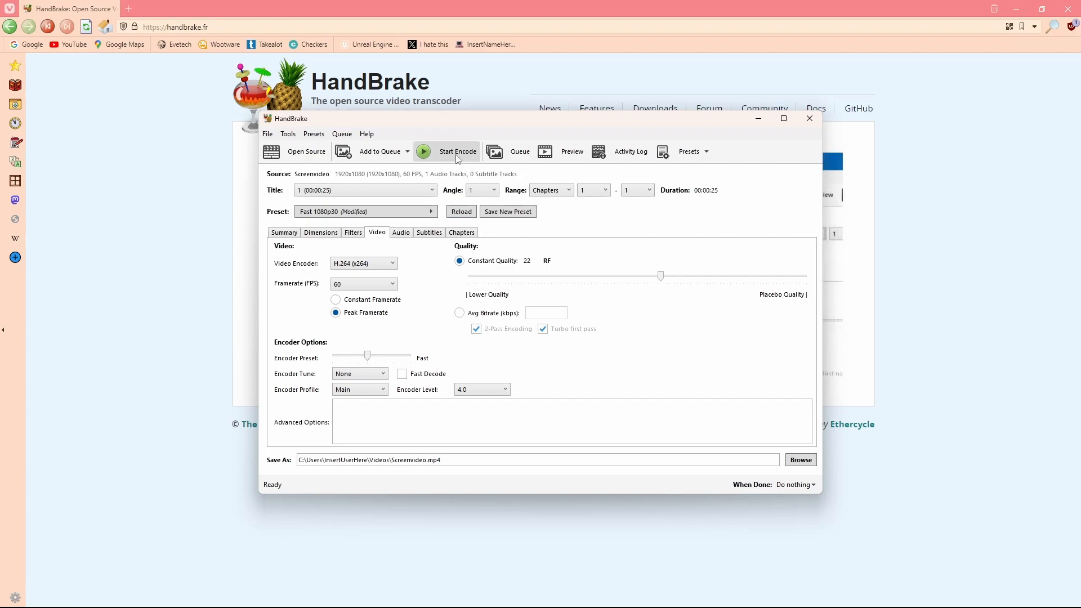
pyautogui.click(437, 151)
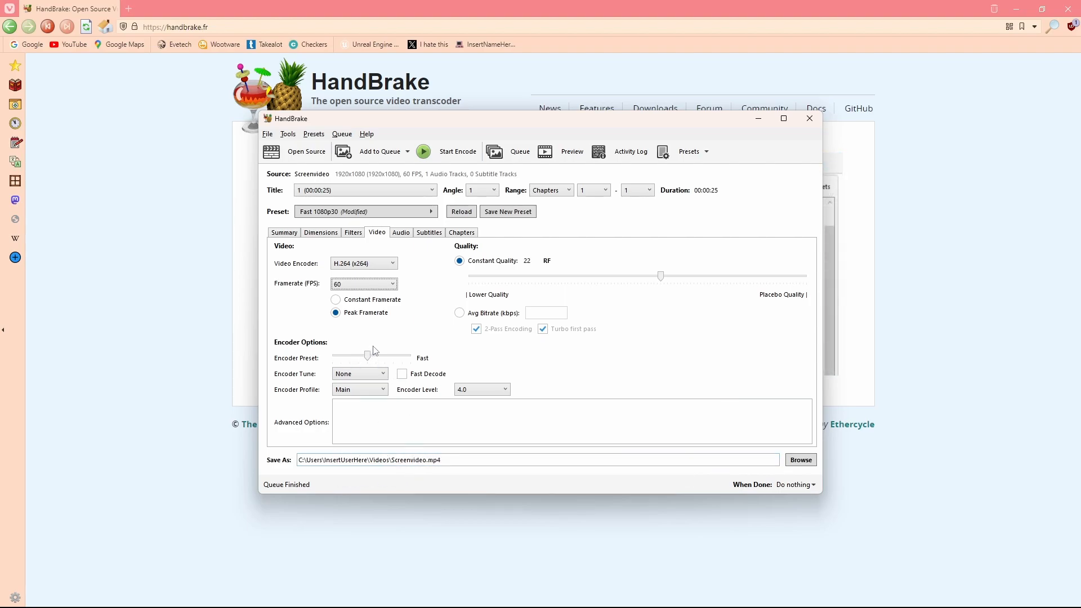
# - Move the encoded Screenvideo.mp4 from the Videos folder into the project's Content/Movies folder, replacing the existing file
pyautogui.hotkey('alt', 'Tab')
pyautogui.hotkey('alt', 'Tab')
pyautogui.hotkey('alt', 'Tab')
pyautogui.hotkey('alt', 'Tab')
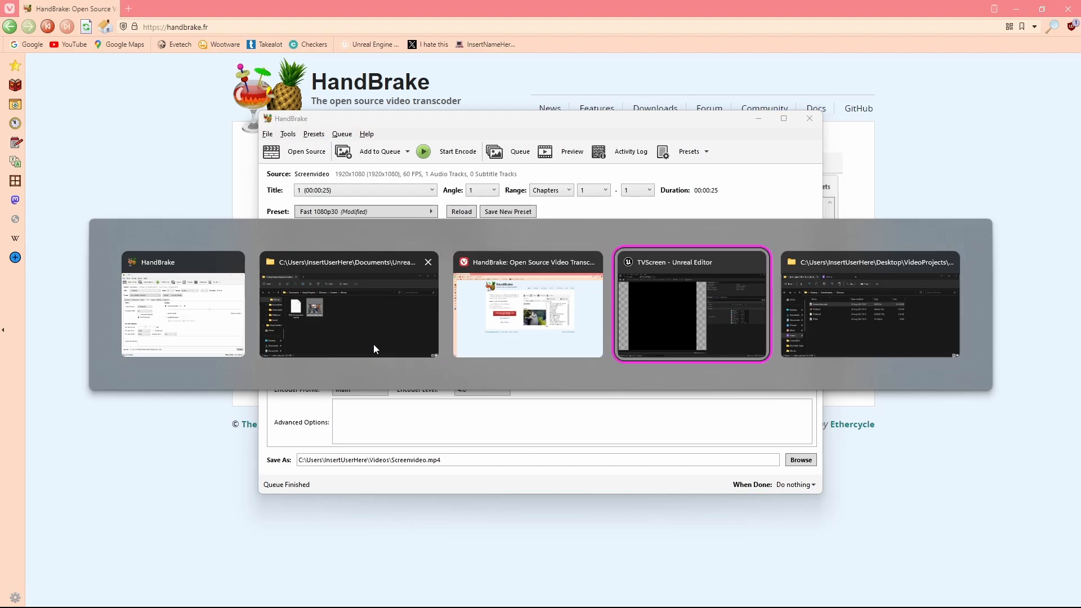
pyautogui.hotkey('alt', 'Tab')
pyautogui.hotkey('alt', 'Tab')
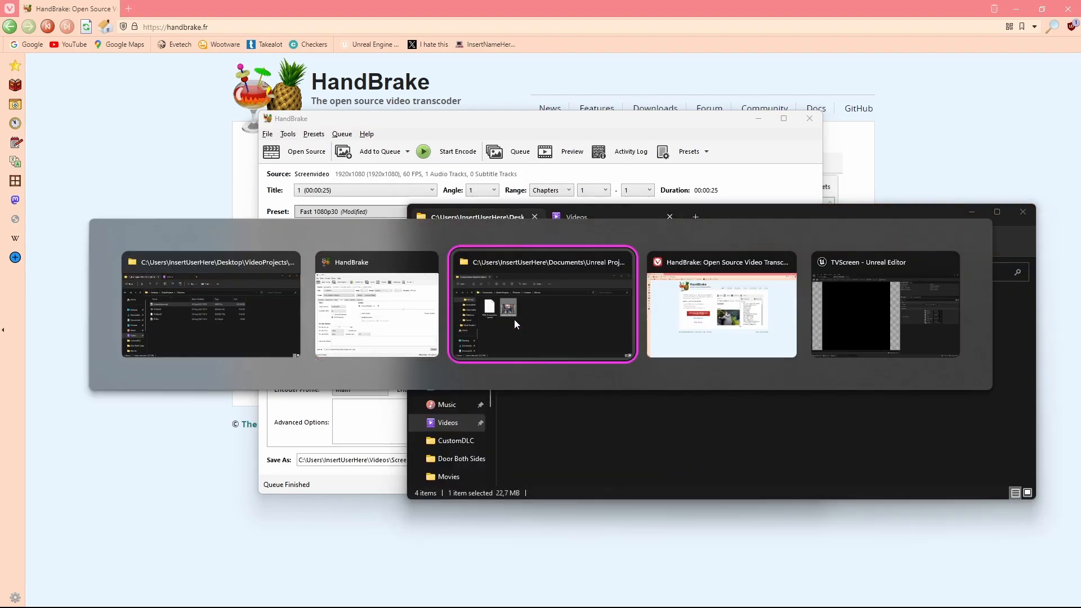
pyautogui.moveTo(306, 268); pyautogui.dragTo(389, 194)
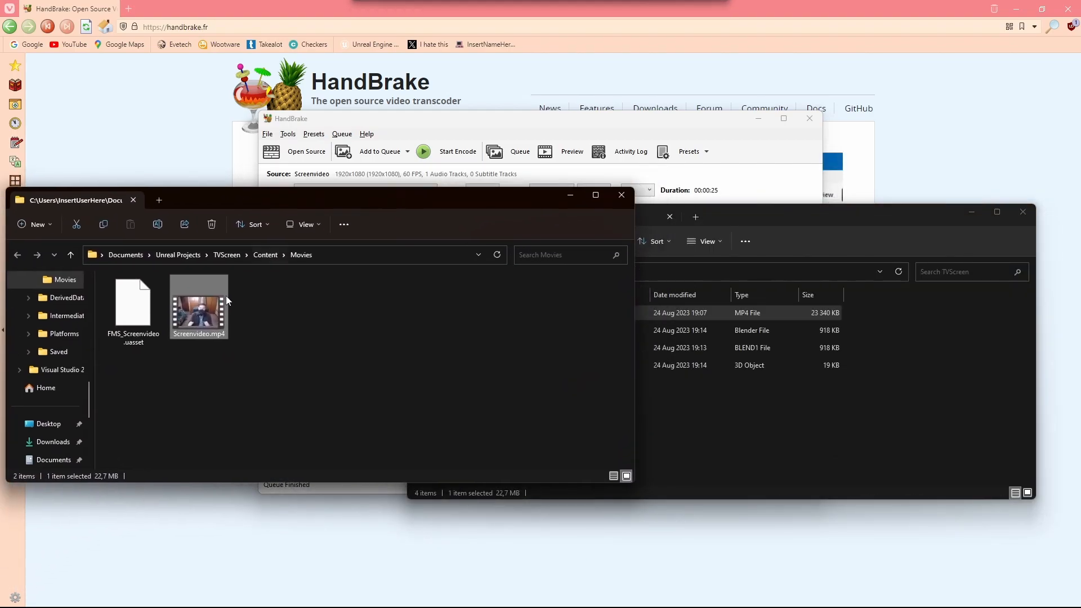
pyautogui.moveTo(763, 217); pyautogui.dragTo(821, 222)
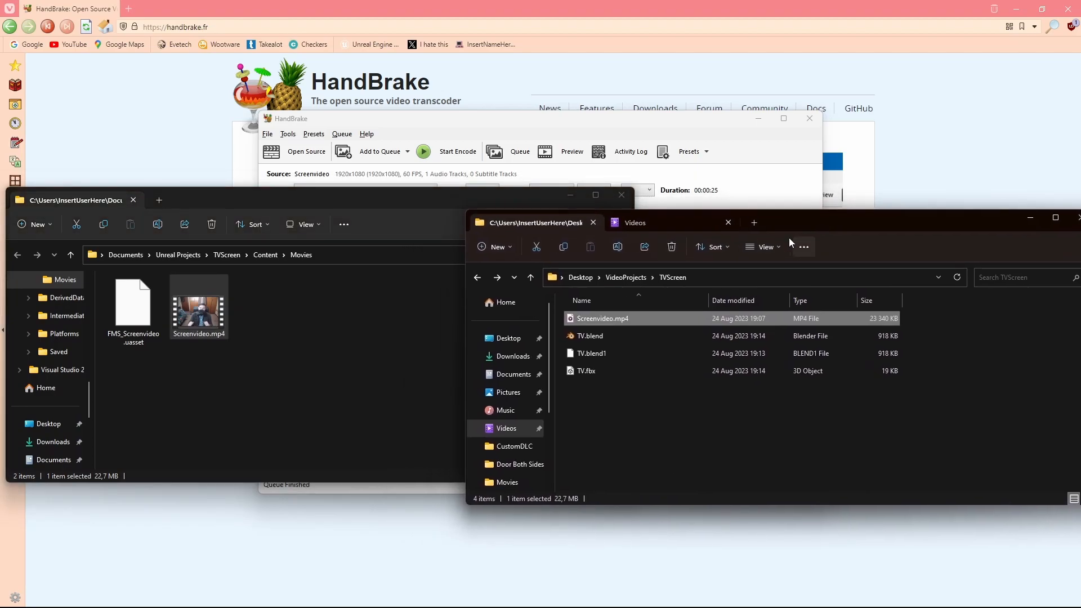
pyautogui.moveTo(607, 320); pyautogui.dragTo(621, 318)
pyautogui.click(660, 225)
pyautogui.moveTo(988, 329); pyautogui.dragTo(309, 332)
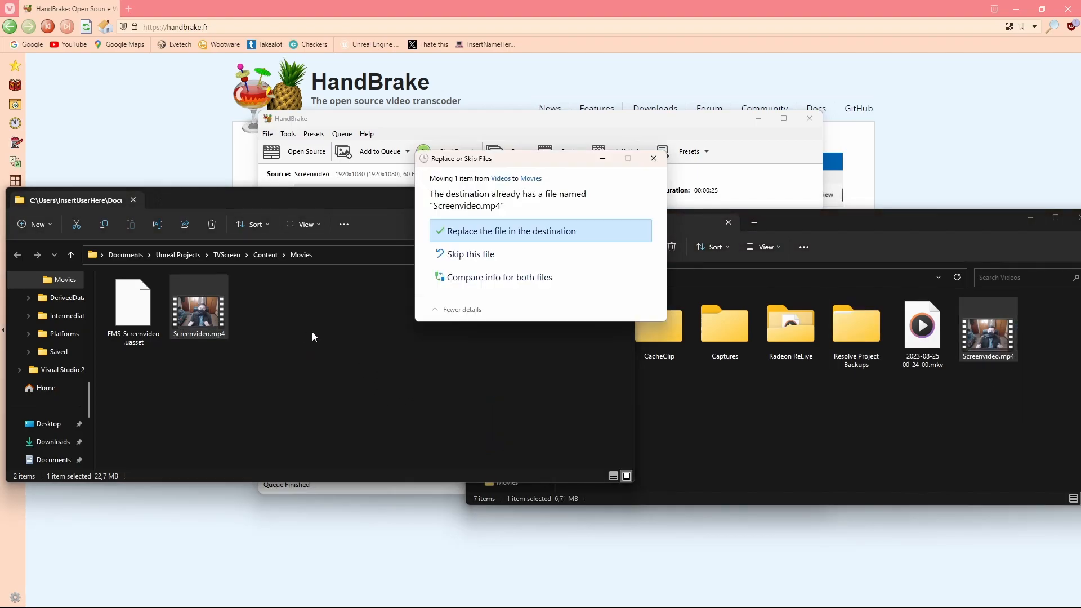
pyautogui.click(503, 239)
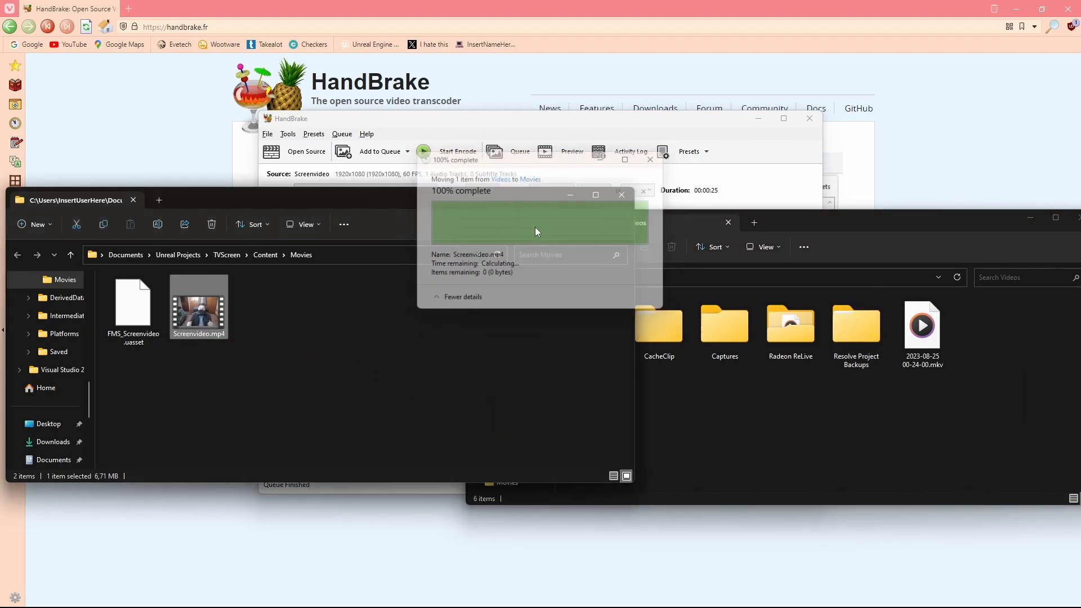
# - Close both File Explorer windows and HandBrake, and switch back to Unreal Editor
pyautogui.click(621, 200)
pyautogui.moveTo(896, 216); pyautogui.dragTo(709, 211)
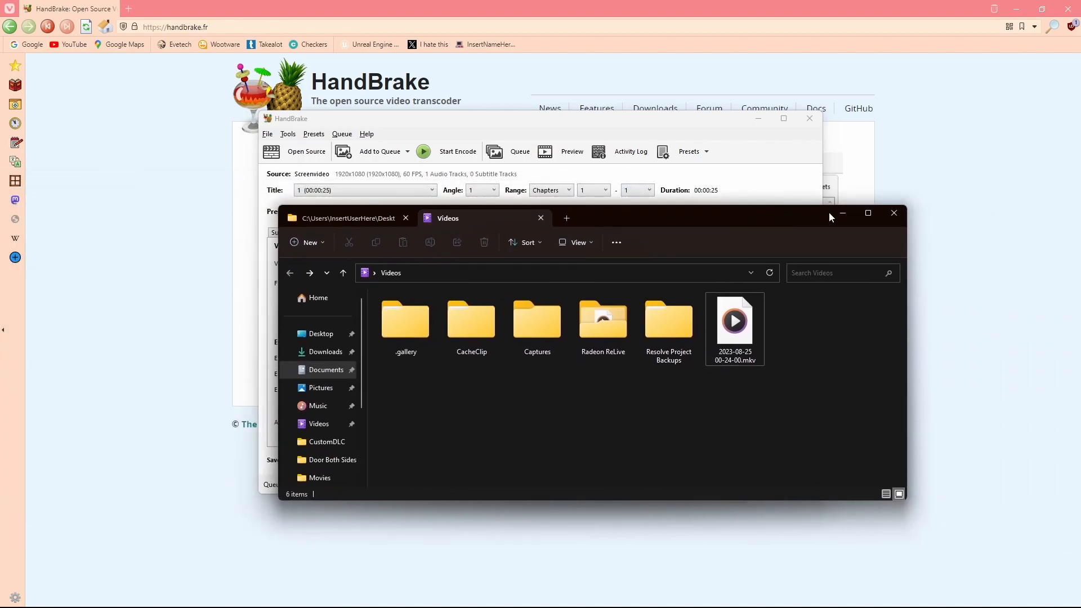
pyautogui.click(895, 214)
pyautogui.click(809, 119)
pyautogui.hotkey('alt', 'Tab')
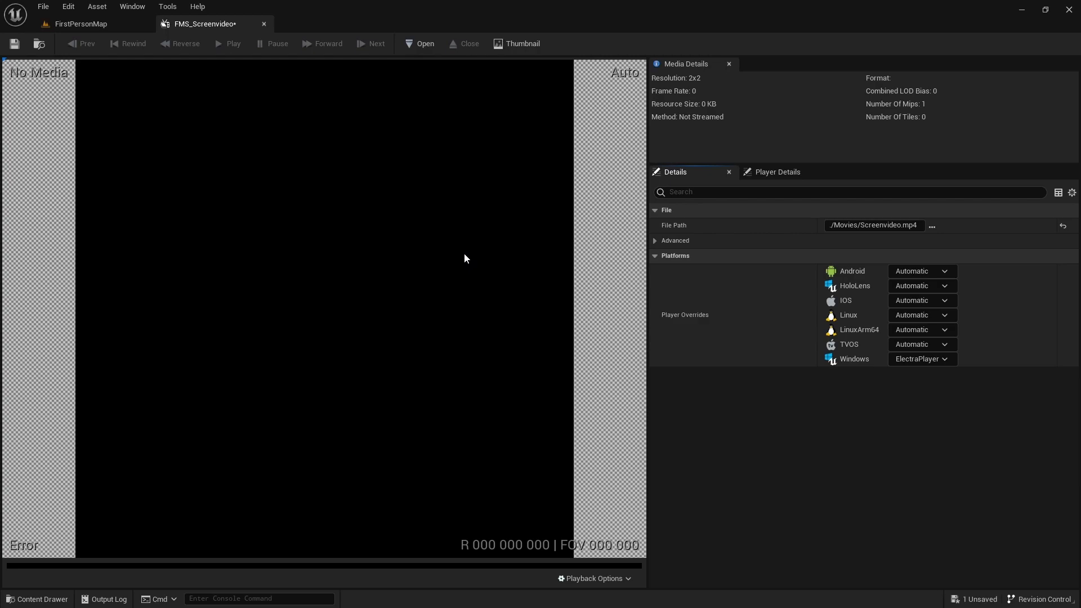
# - Preview the re-encoded video in FMS_Screenvideo, close the media, and save the asset
pyautogui.click(417, 47)
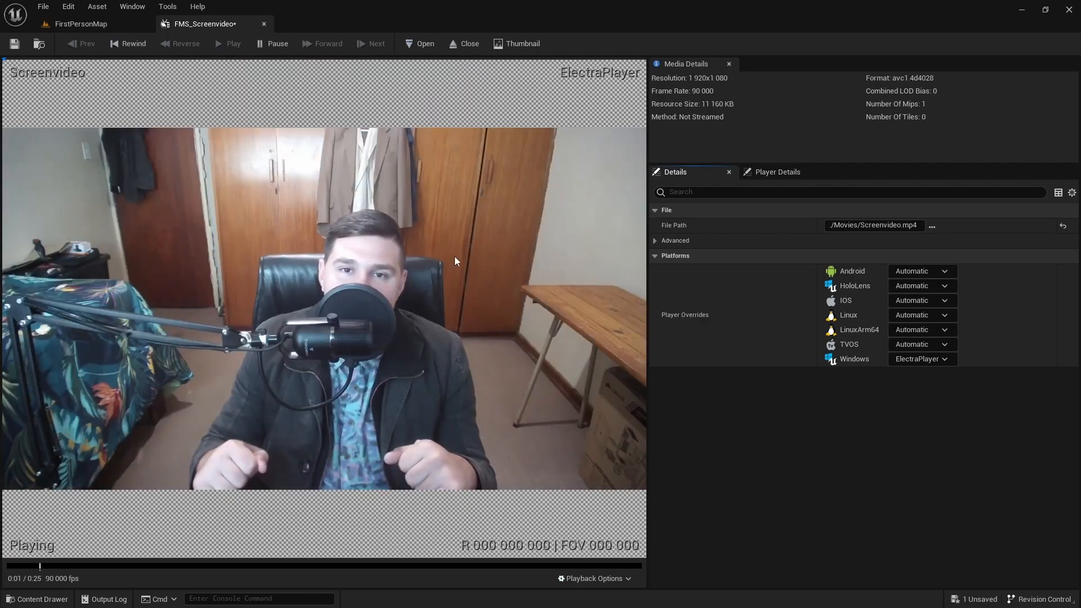
pyautogui.click(468, 45)
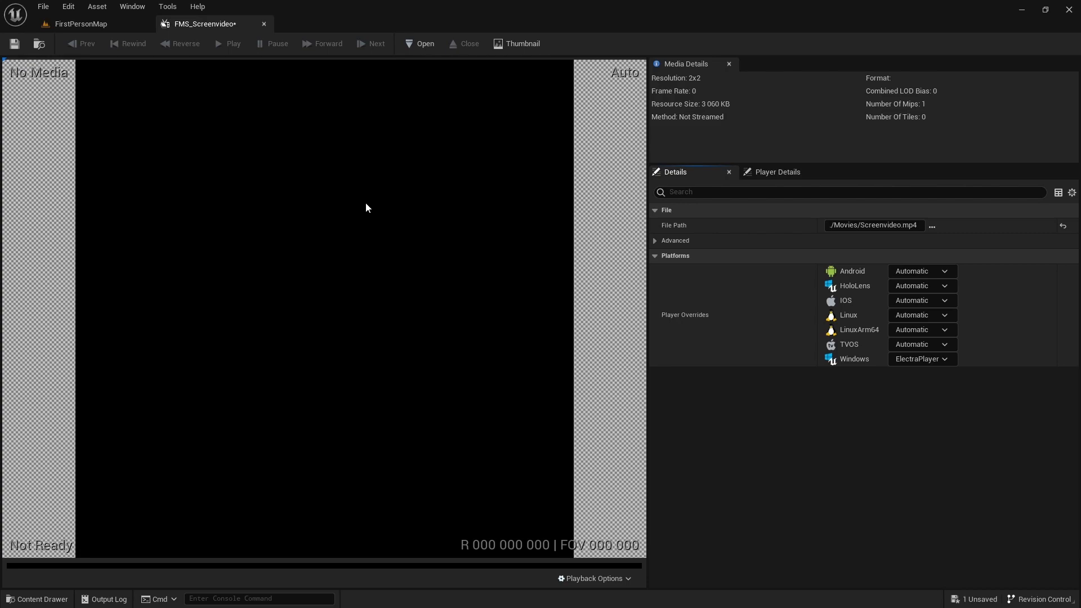
pyautogui.click(15, 44)
# - Create a media player named MP_TV with a linked video output MediaTexture in the Movies folder
pyautogui.hotkey('ctrl', 'space')
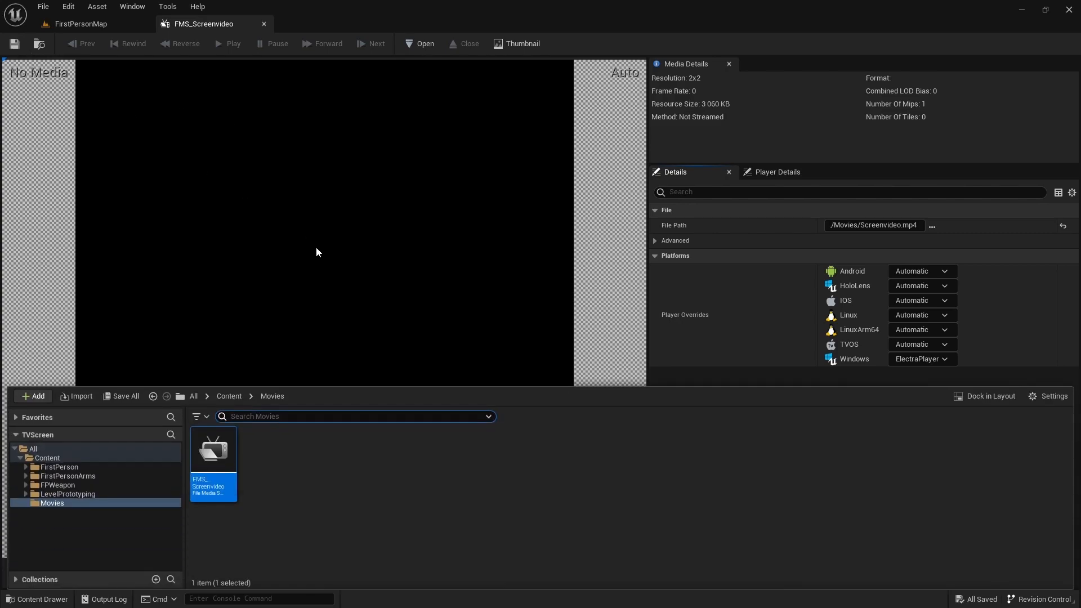
pyautogui.rightClick(276, 468)
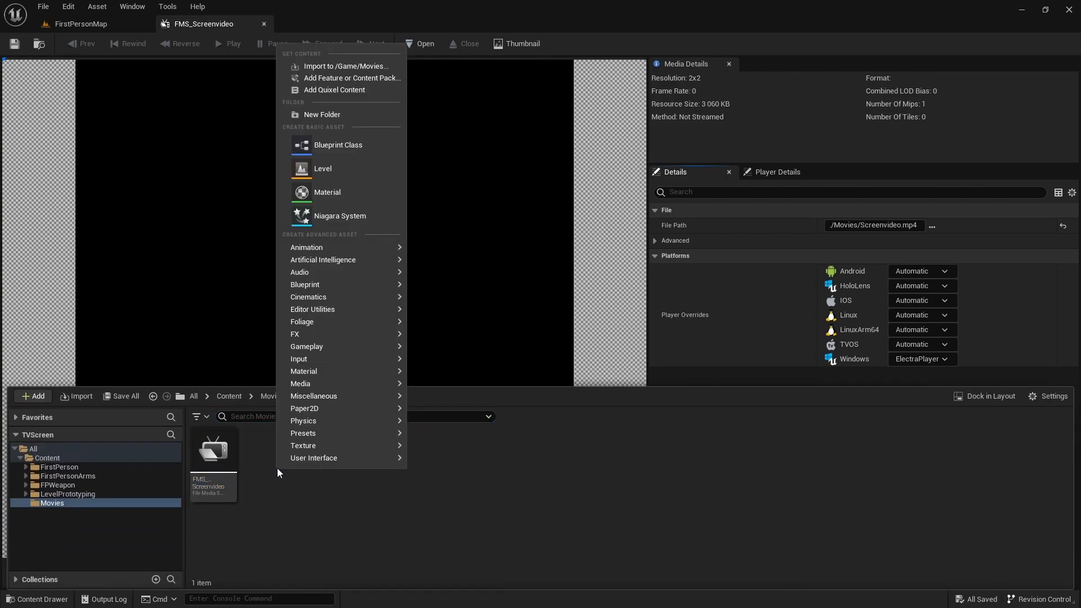
pyautogui.moveTo(324, 381)
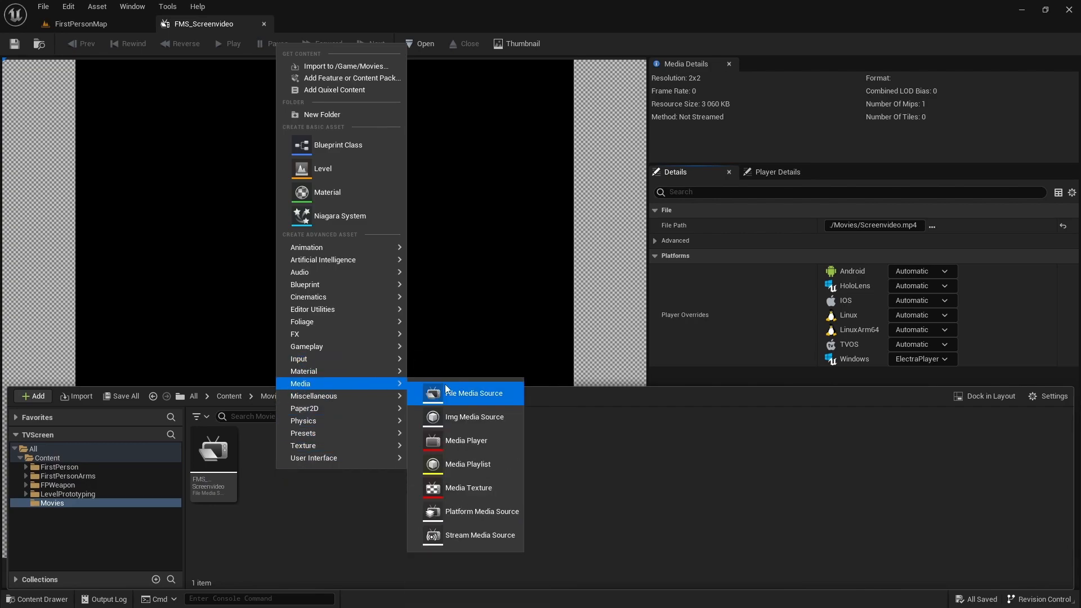
pyautogui.click(475, 442)
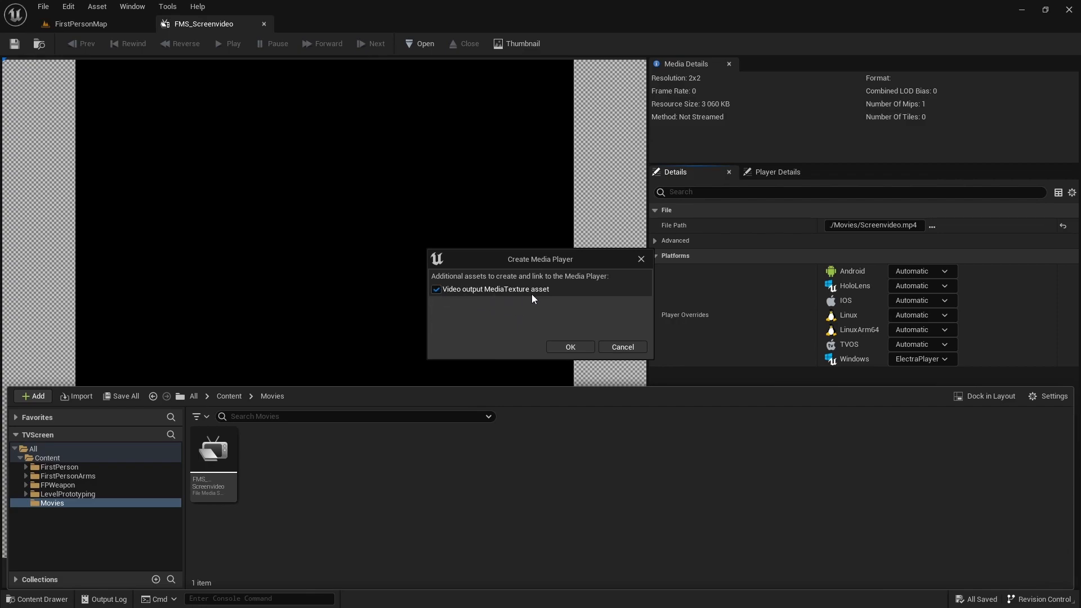
pyautogui.click(565, 348)
pyautogui.press('BackSpace')
pyautogui.write('MP_T')
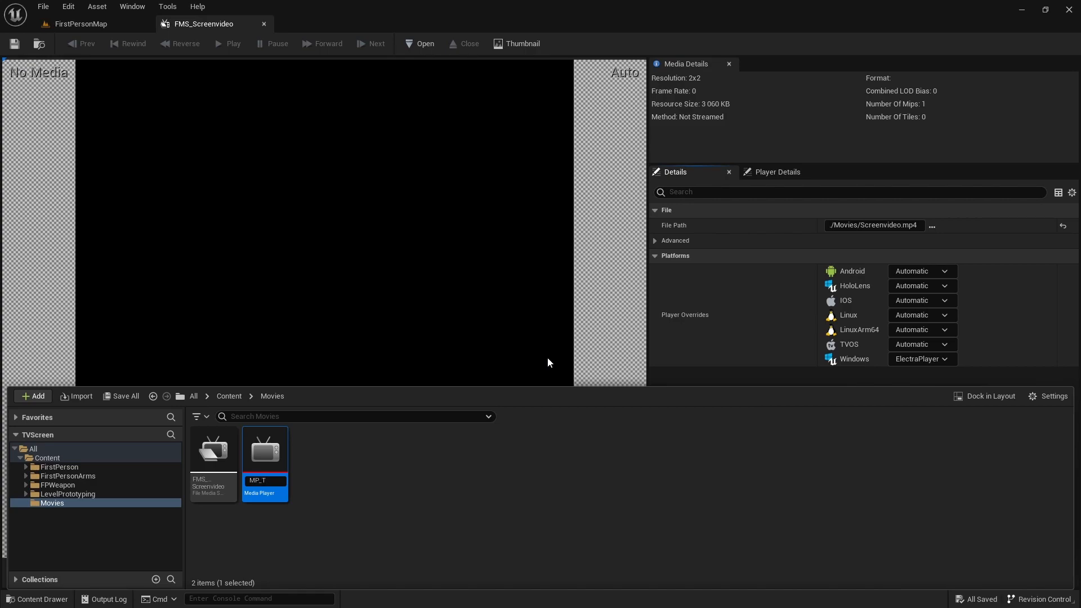
pyautogui.press('Return')
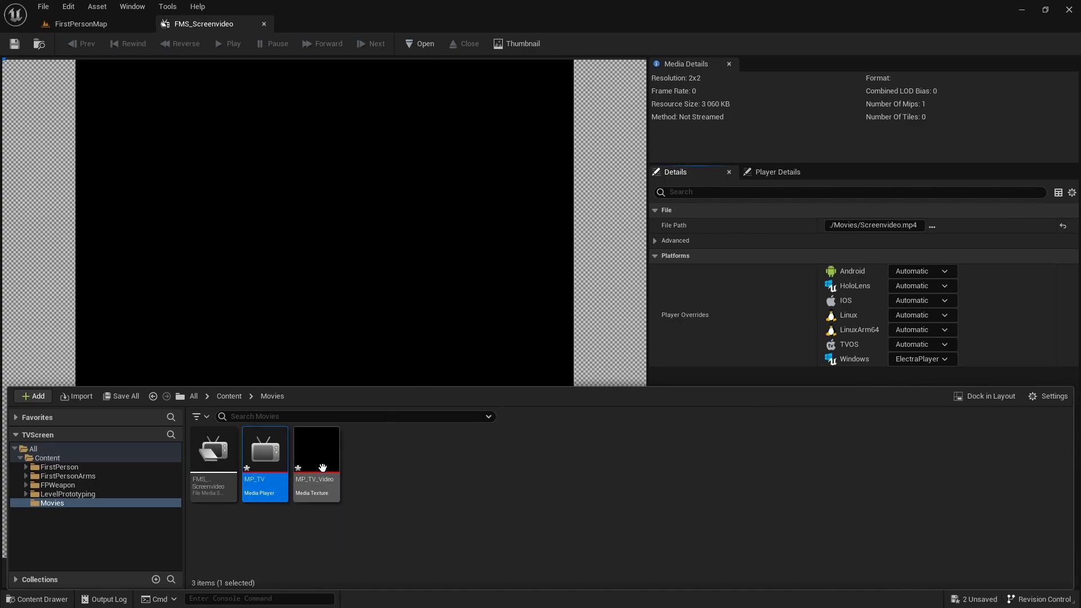
# - Rename the media texture linked to MP_TV as MT_TV
pyautogui.moveTo(323, 470)
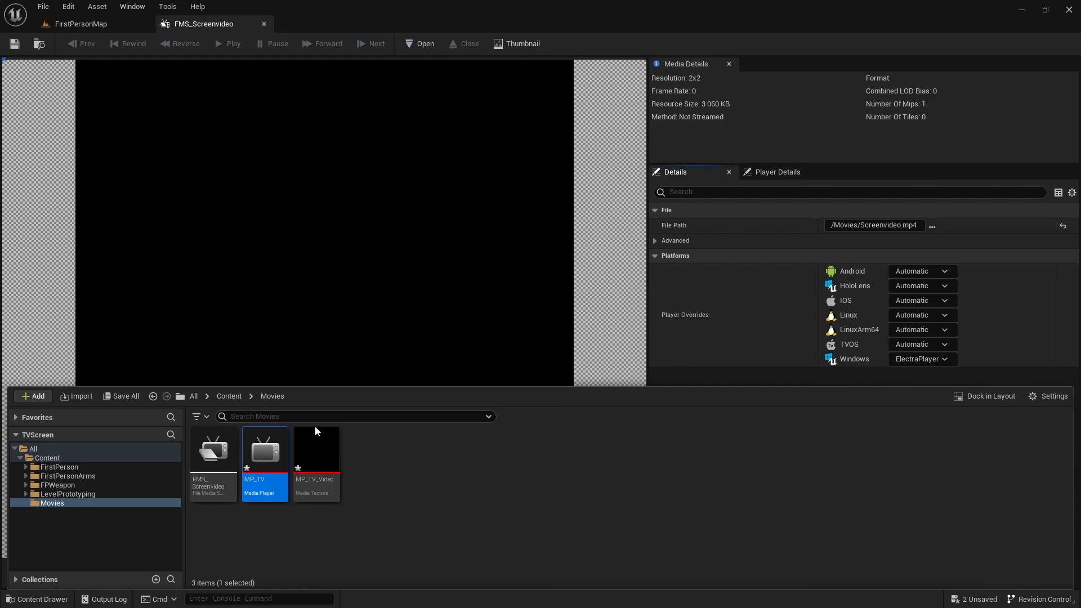
pyautogui.click(384, 482)
pyautogui.rightClick(325, 467)
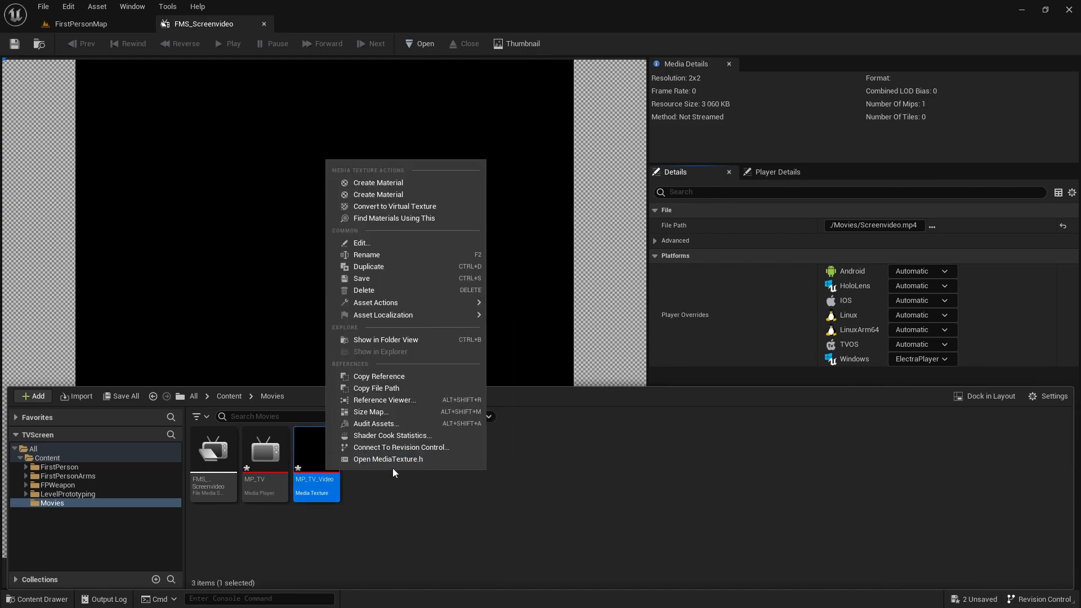
pyautogui.click(369, 256)
pyautogui.press('BackSpace')
pyautogui.write('MT')
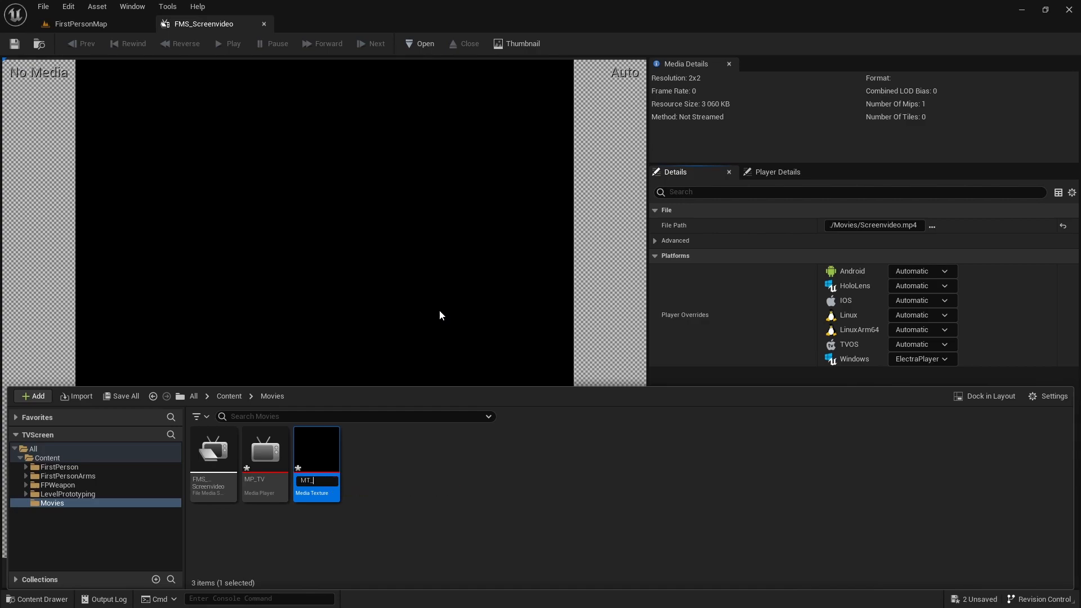
pyautogui.write('_TV')
pyautogui.press('Return')
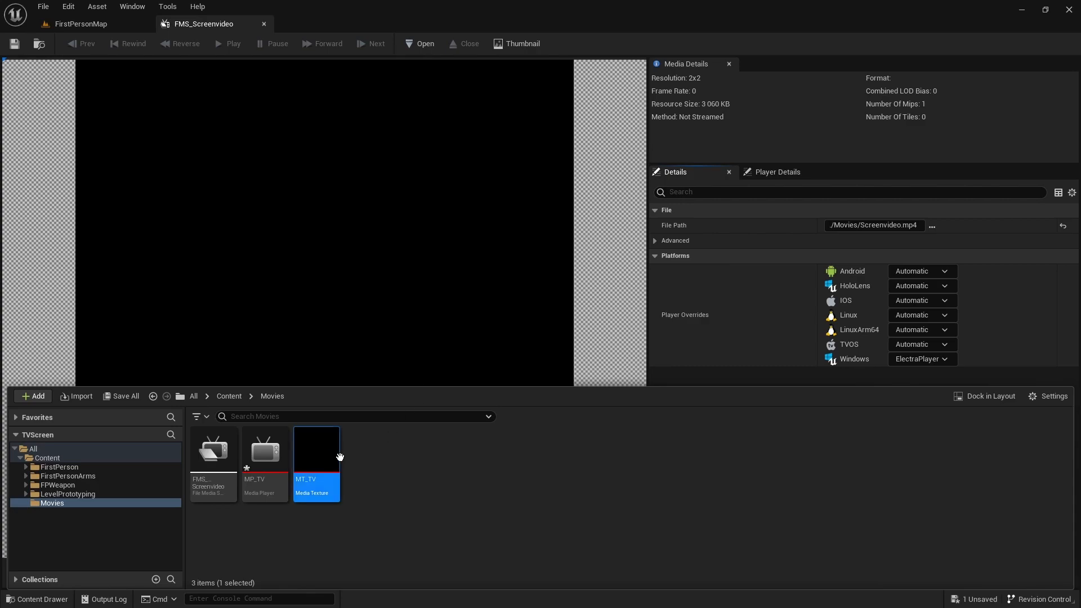
# - Create a material from the MT_TV media texture and name it M_TV
pyautogui.rightClick(321, 459)
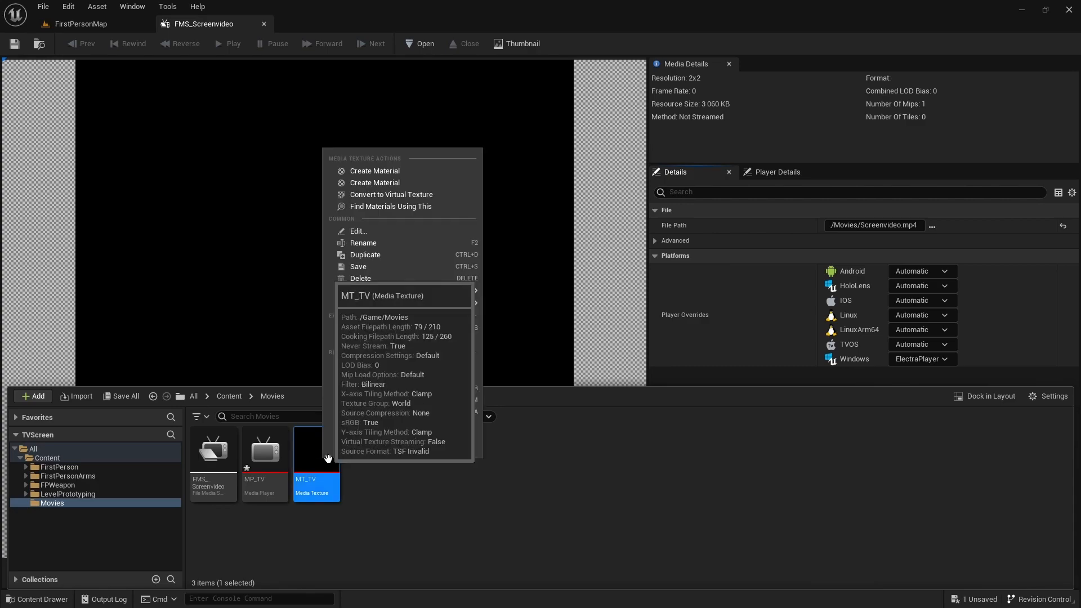
pyautogui.click(369, 169)
pyautogui.press('BackSpace')
pyautogui.write('M_TV')
pyautogui.press('Return')
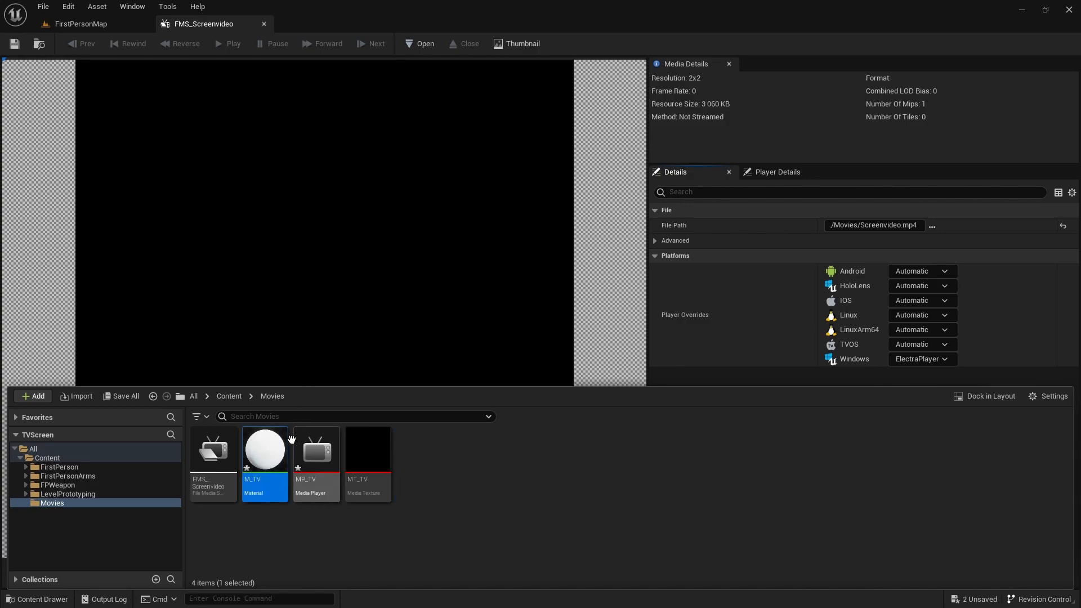
# - Open the M_TV material and inspect which texture its Texture Sample node uses
pyautogui.doubleClick(264, 445)
pyautogui.moveTo(428, 255); pyautogui.dragTo(430, 332, button='right')
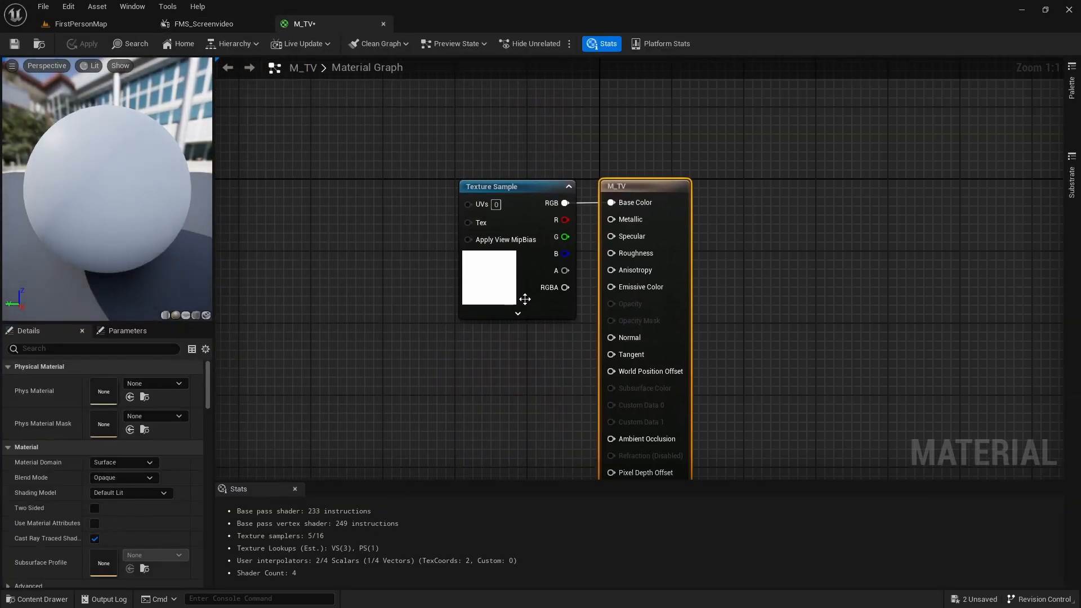
pyautogui.moveTo(525, 201); pyautogui.dragTo(475, 196, button='right')
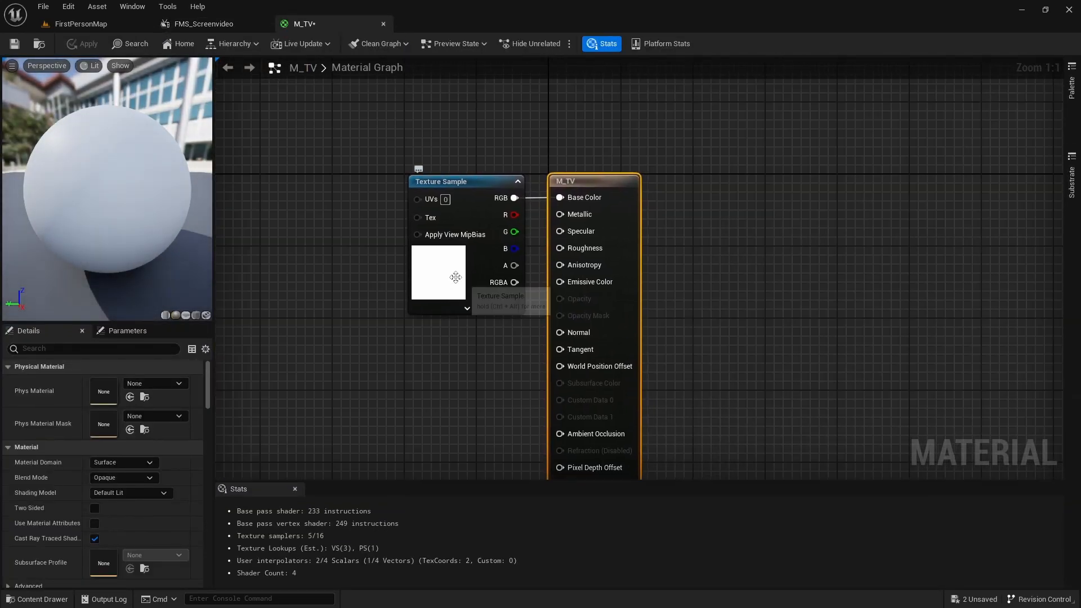
pyautogui.click(474, 196)
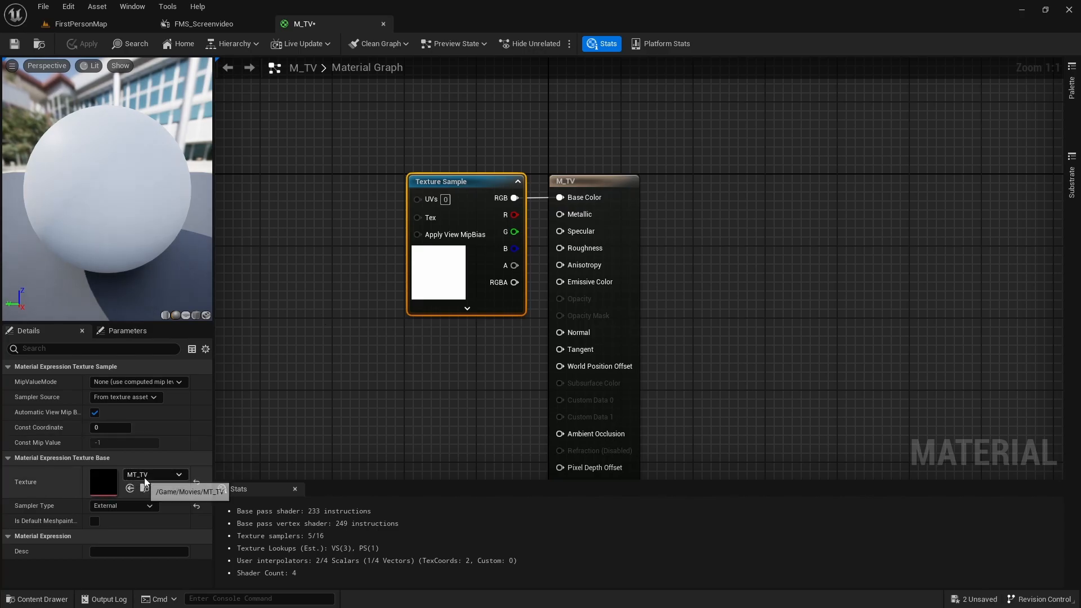
pyautogui.moveTo(411, 340); pyautogui.dragTo(429, 354, button='right')
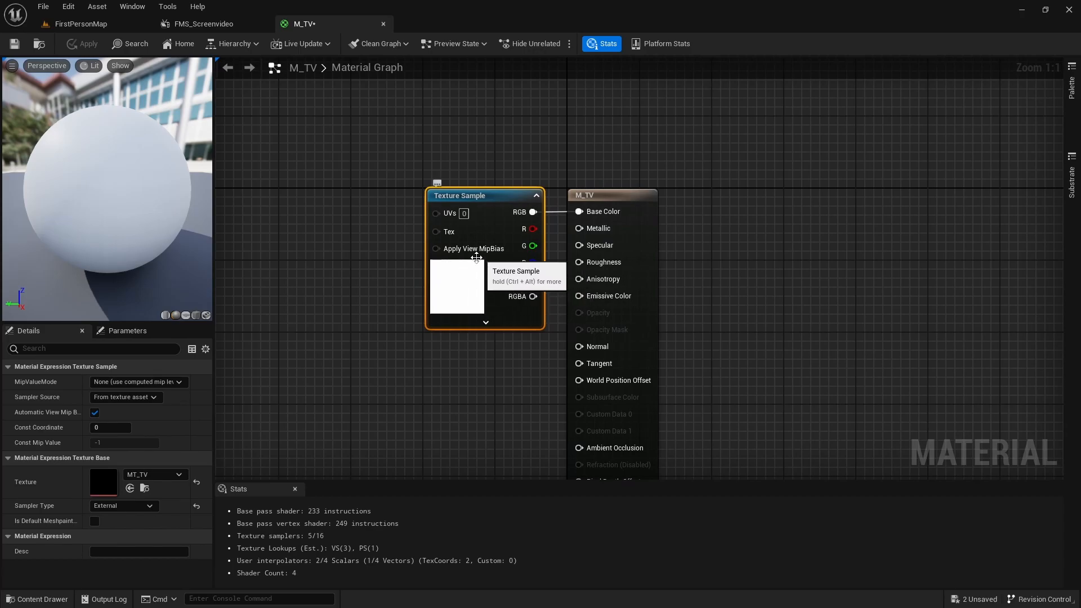
pyautogui.moveTo(385, 260); pyautogui.dragTo(397, 276, button='right')
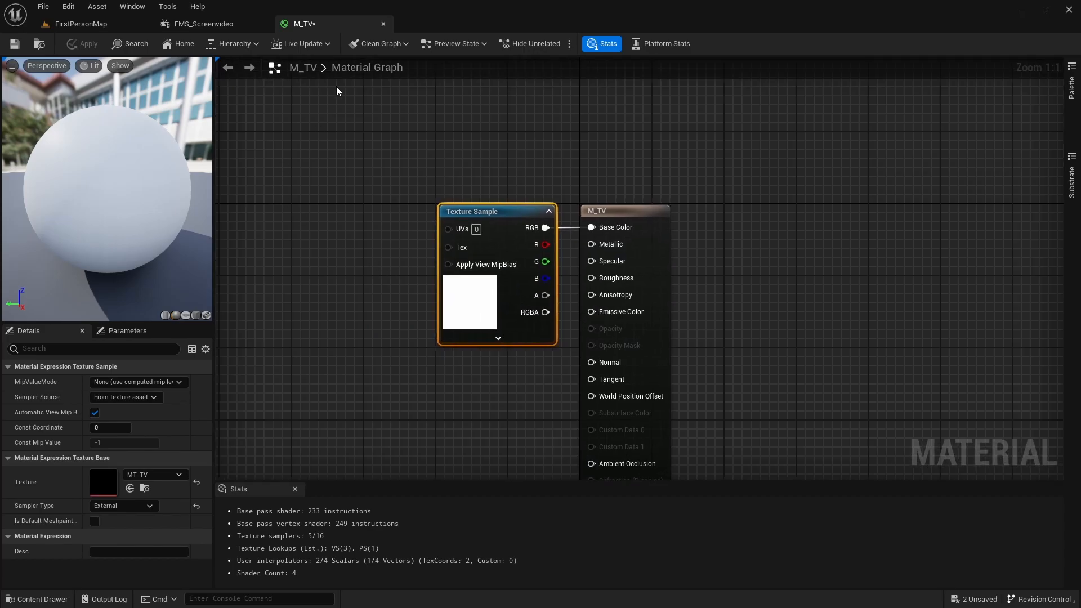
# - Save the M_TV material and close both its editor and the FMS_Screenvideo editor
pyautogui.click(14, 43)
pyautogui.click(383, 24)
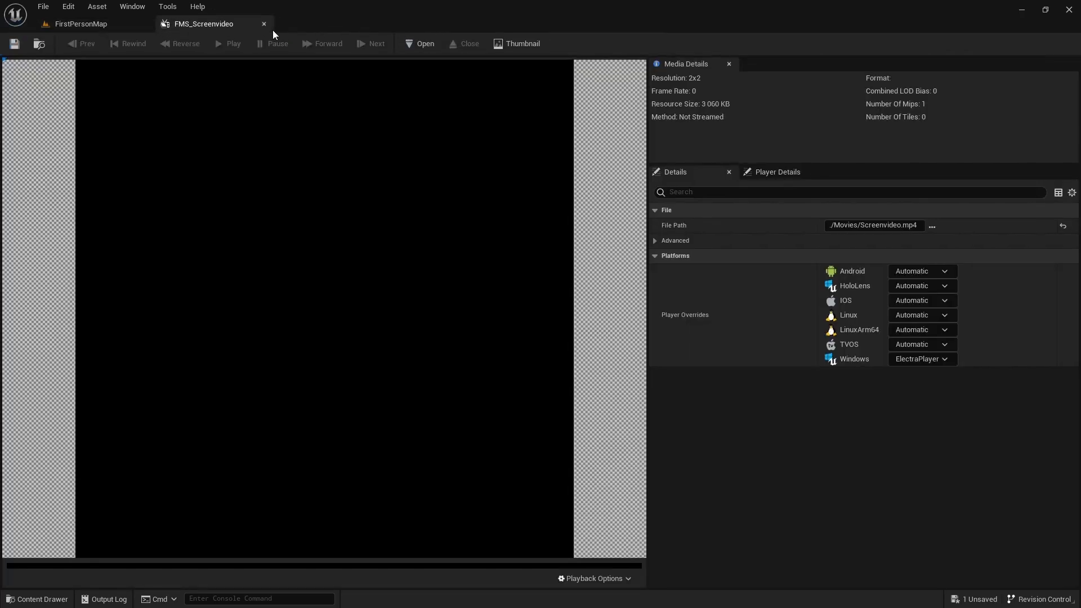
pyautogui.click(265, 24)
# - Create a new folder named TV in the project's Content folder
pyautogui.hotkey('ctrl', 'space')
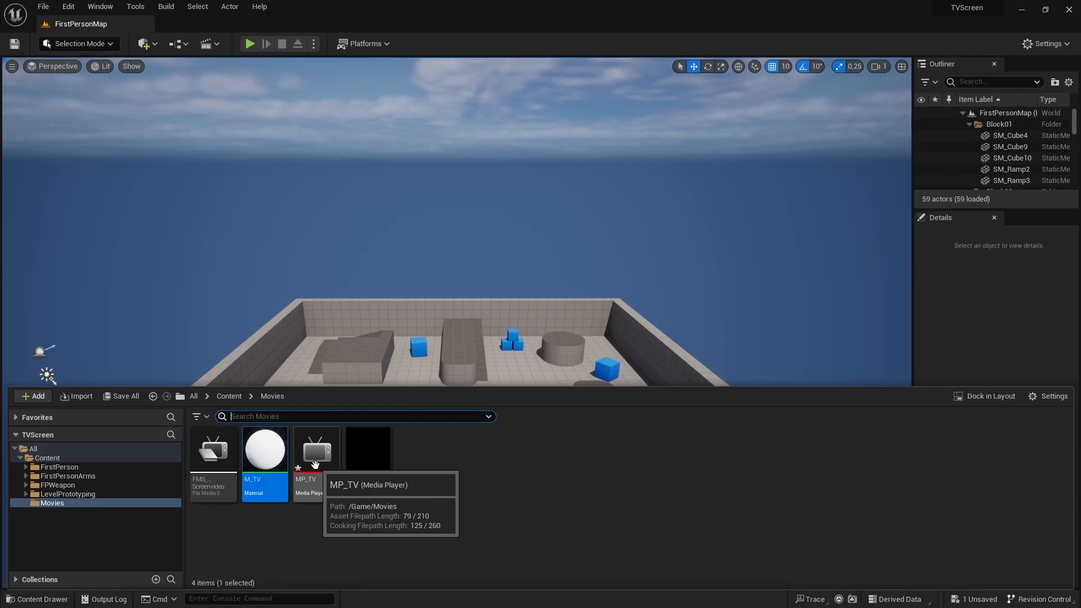
pyautogui.click(232, 397)
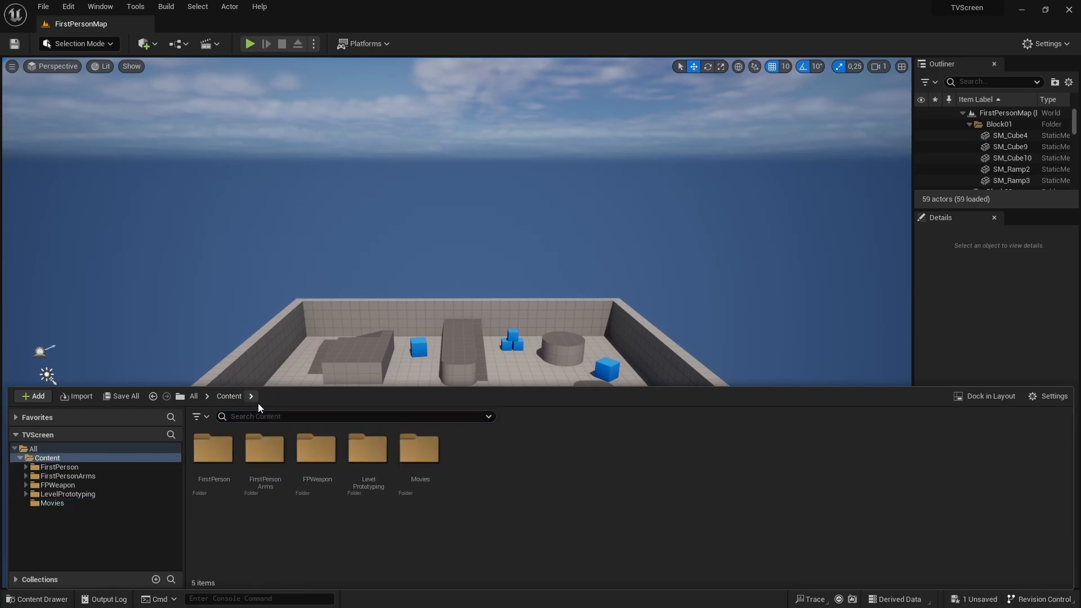
pyautogui.rightClick(471, 458)
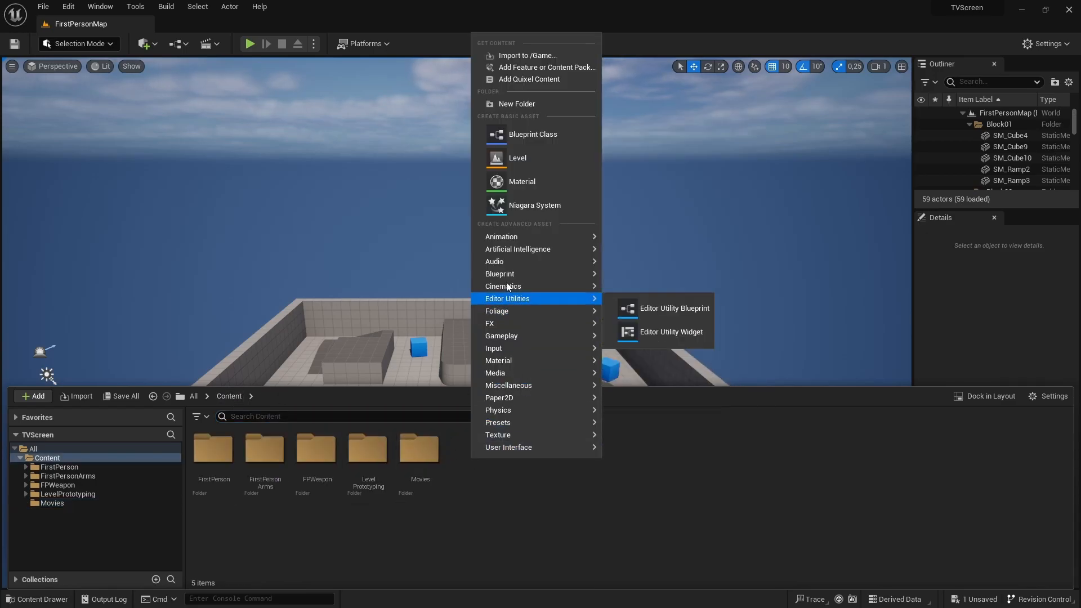
pyautogui.click(517, 106)
pyautogui.press('BackSpace')
pyautogui.write('TV')
pyautogui.press('Return')
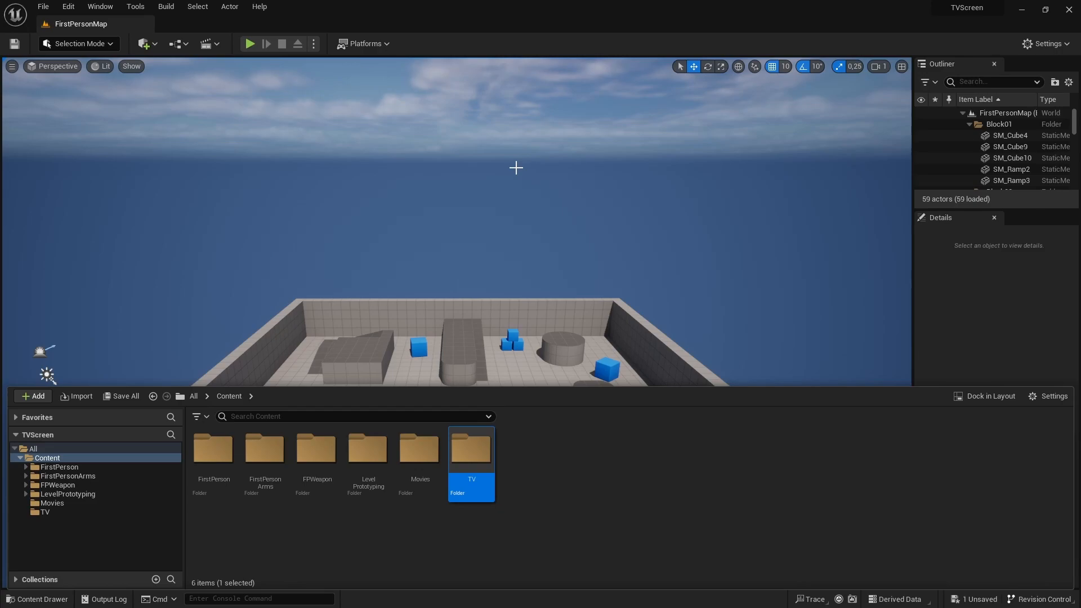
# - Import TV.fbx from the TVScreen project folder in File Explorer into the TV folder, using the default FBX import options
pyautogui.doubleClick(480, 462)
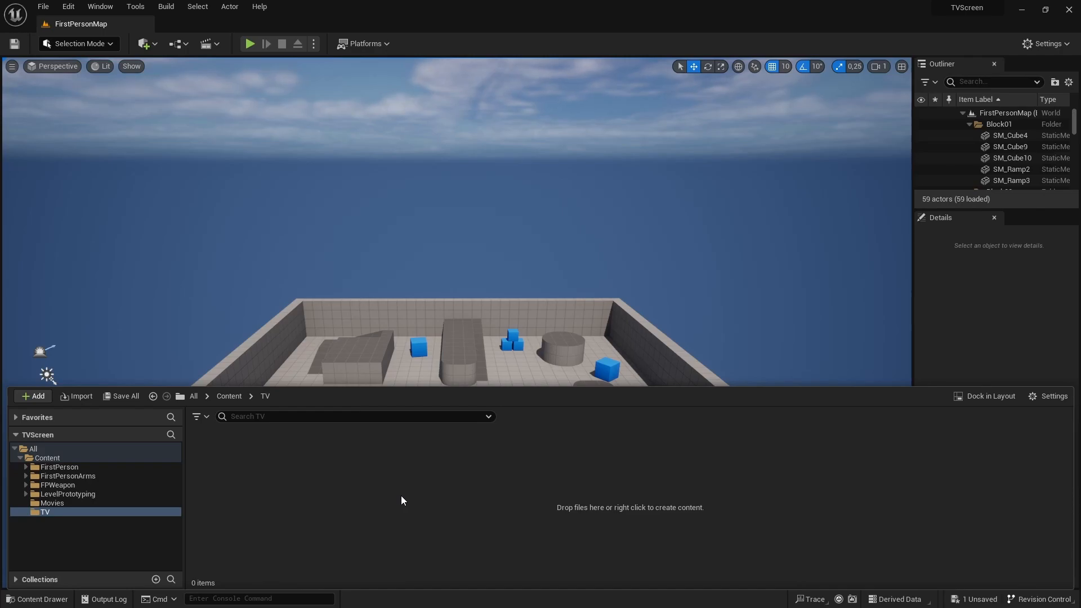
pyautogui.hotkey('alt', 'Tab')
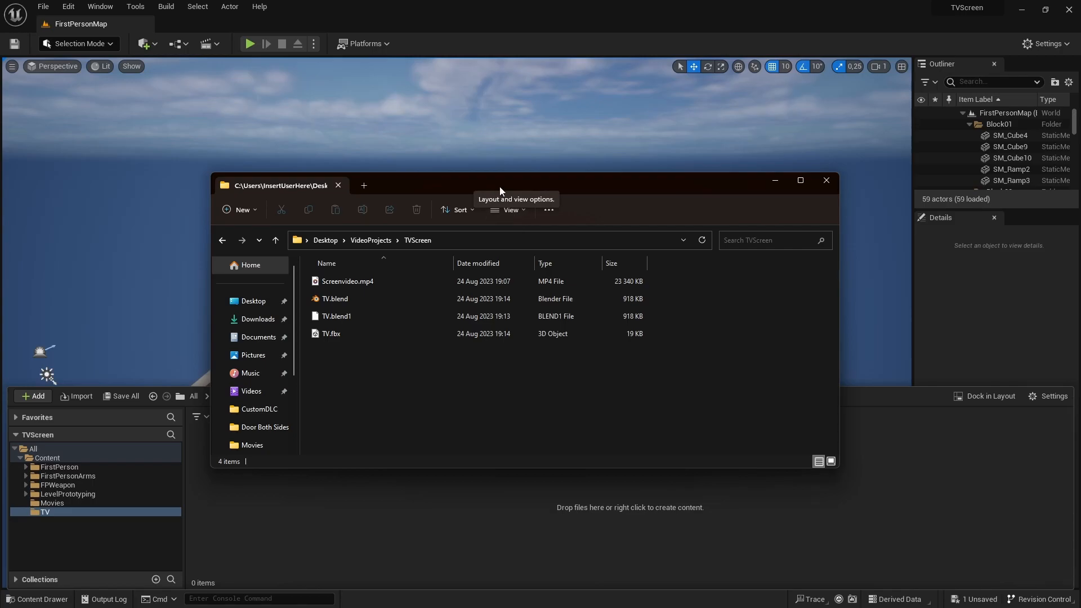
pyautogui.moveTo(330, 333); pyautogui.dragTo(341, 518)
pyautogui.click(774, 180)
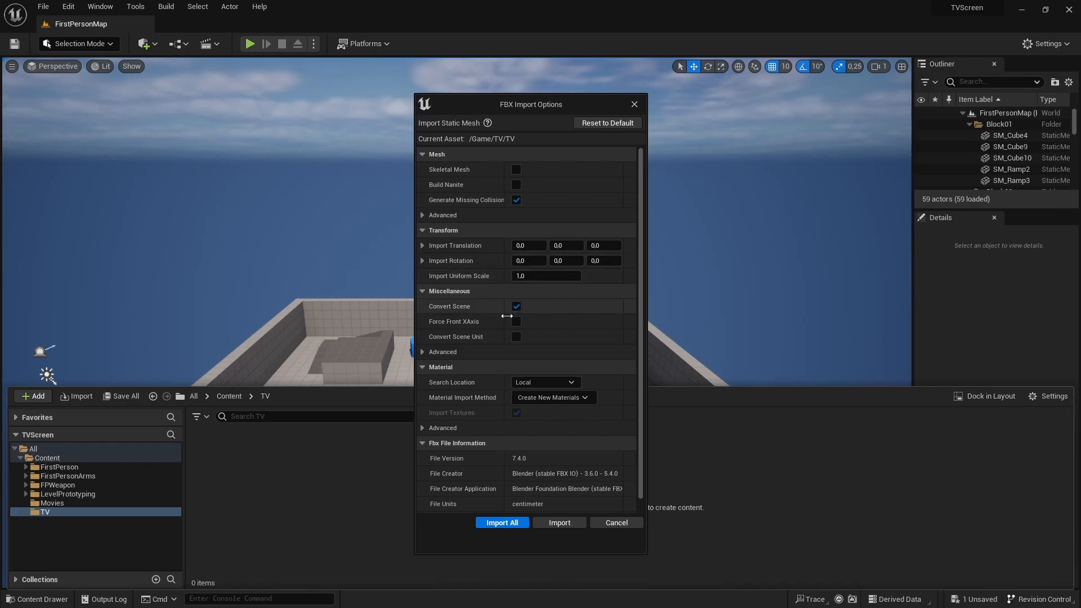
pyautogui.click(501, 522)
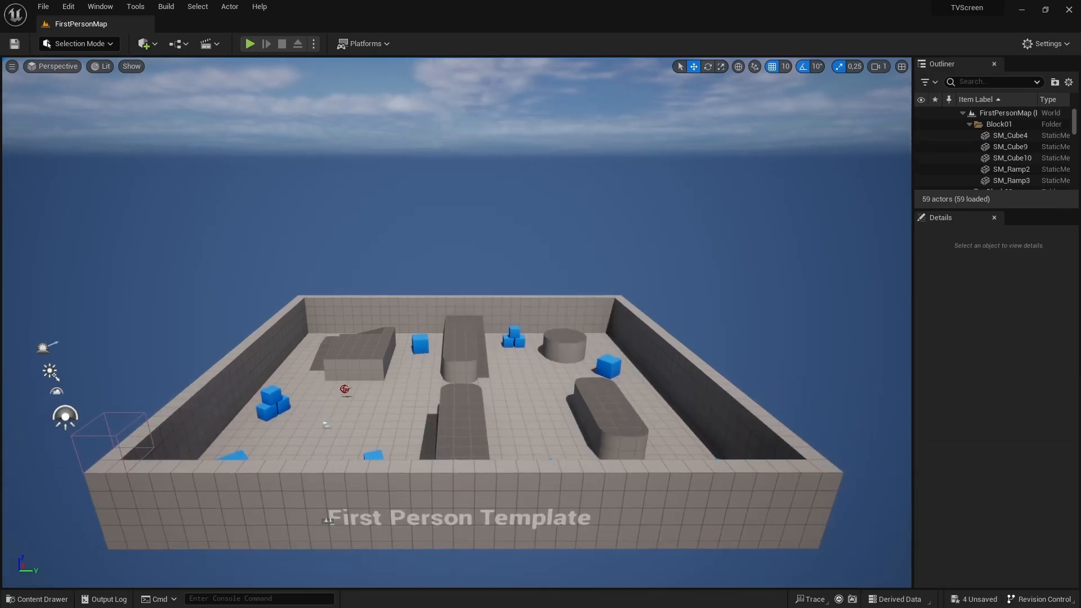
# - Create a Blueprint class with Actor as parent in the TV folder and name it BP_TV
pyautogui.moveTo(446, 374); pyautogui.dragTo(452, 368, button='right')
pyautogui.hotkey('ctrl', 'space')
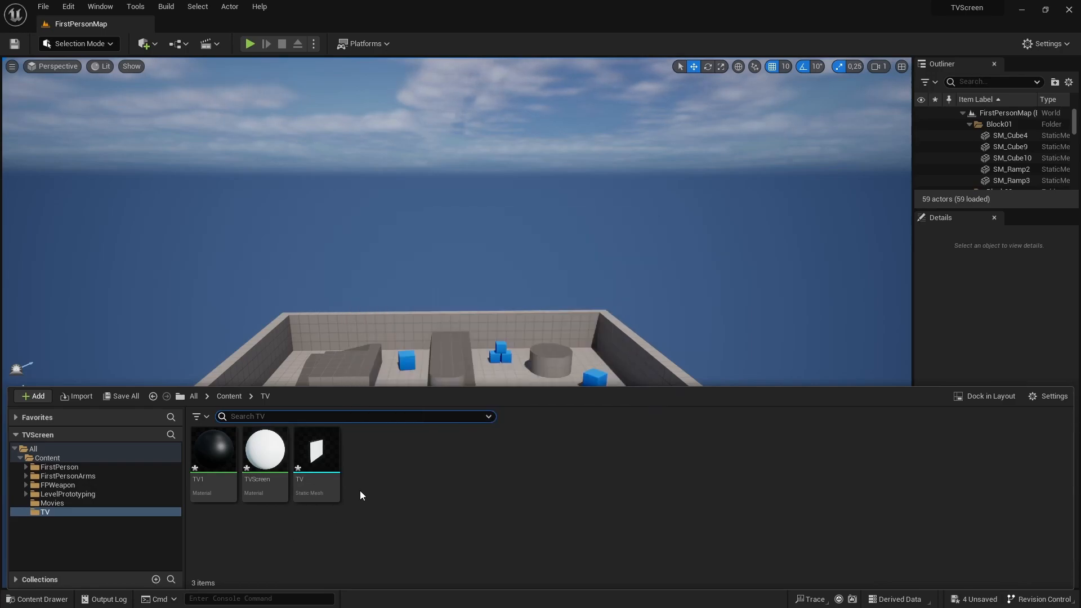
pyautogui.rightClick(361, 469)
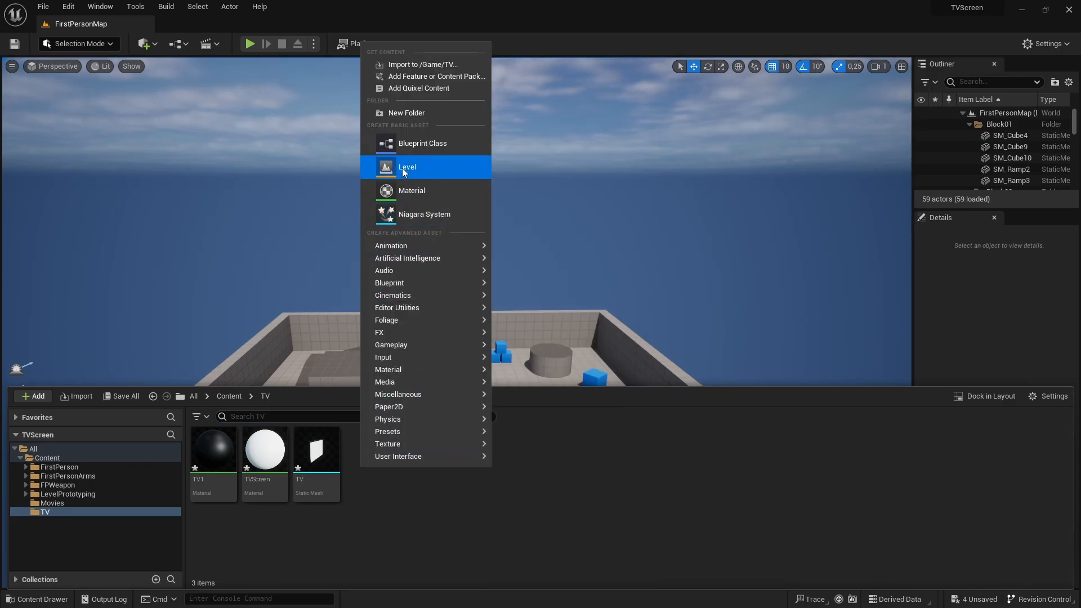
pyautogui.click(413, 145)
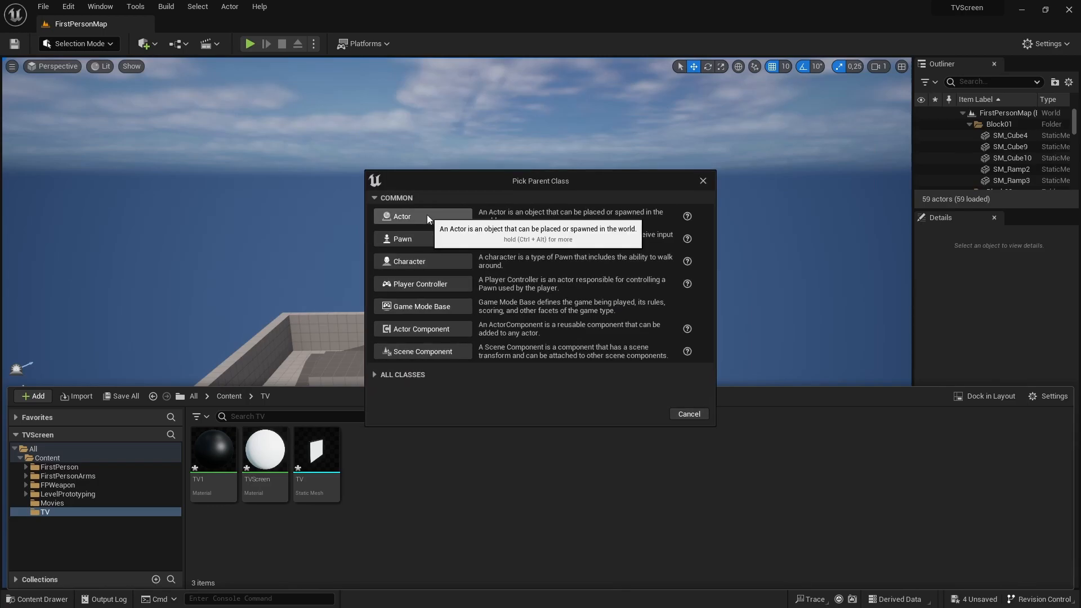
pyautogui.click(427, 215)
pyautogui.press('BackSpace')
pyautogui.write('BP_TV')
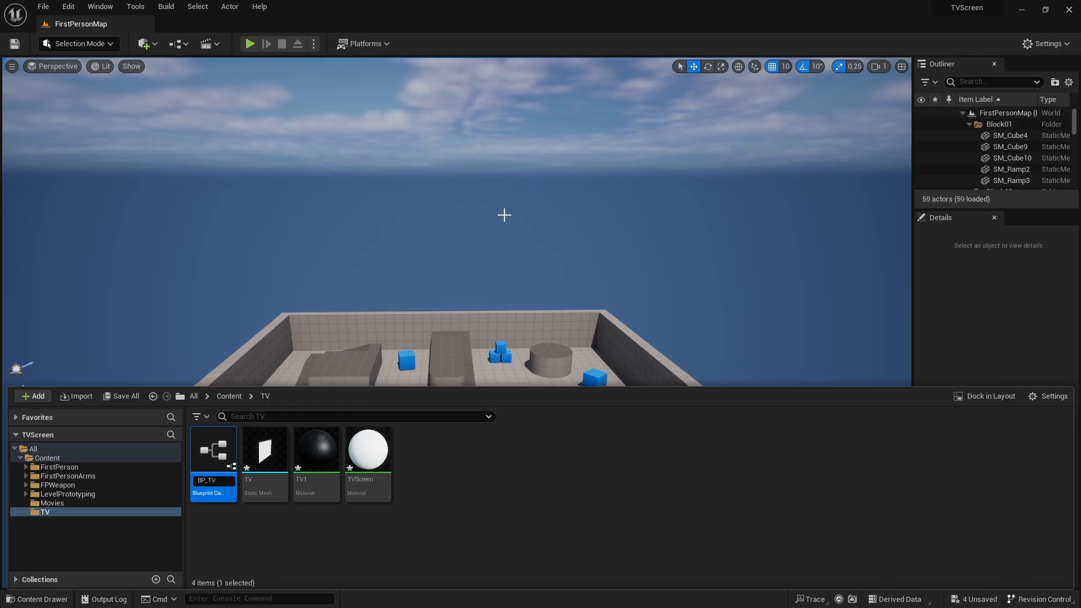
pyautogui.press('Return')
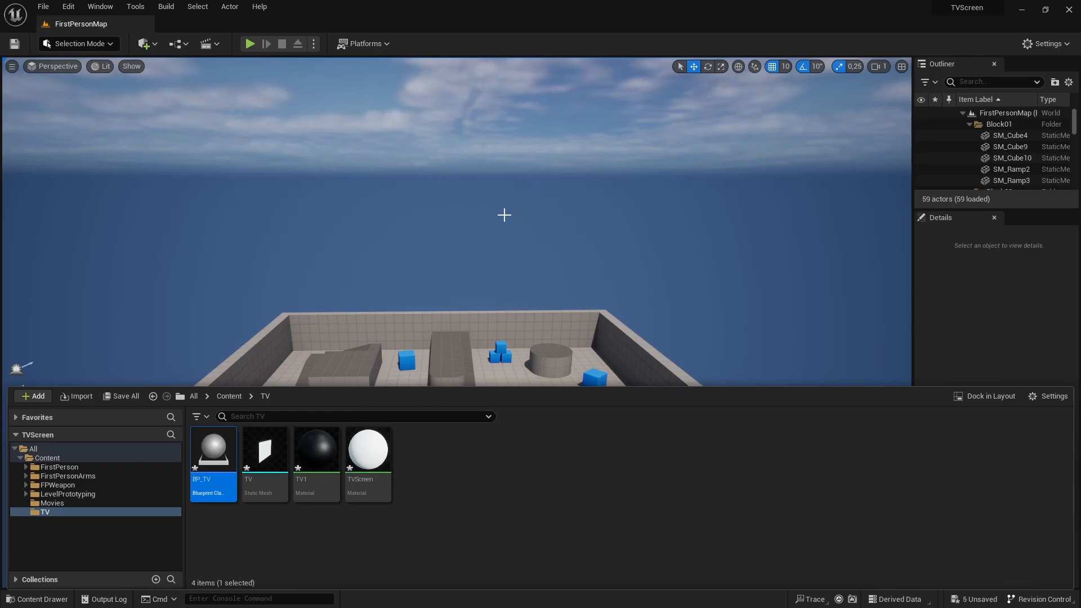
# - Open BP_TV and add a Static Mesh component named TV
pyautogui.doubleClick(232, 450)
pyautogui.moveTo(333, 30); pyautogui.dragTo(213, 31)
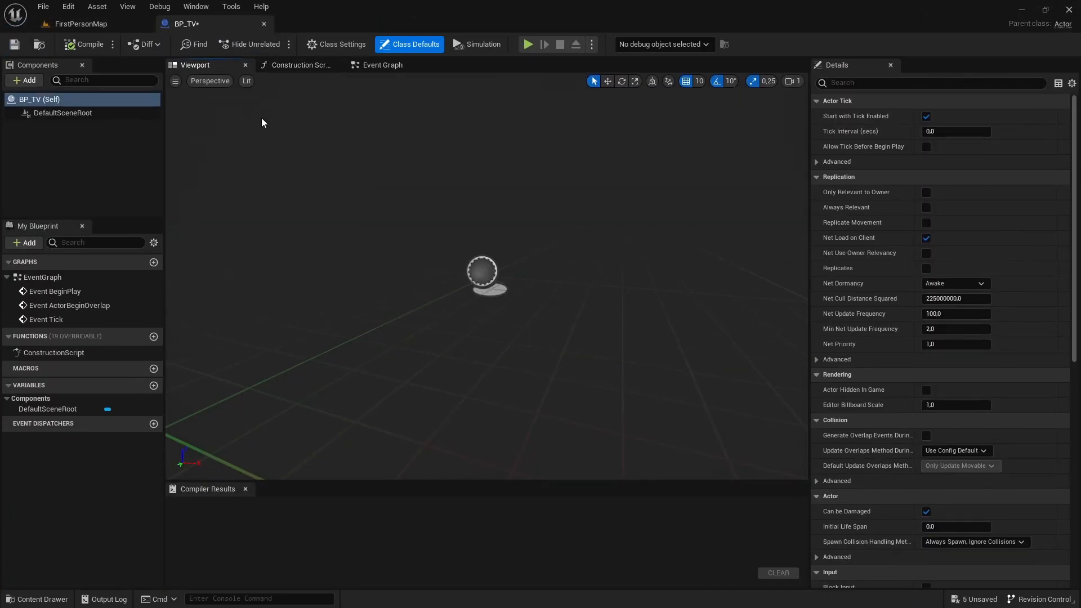
pyautogui.click(27, 80)
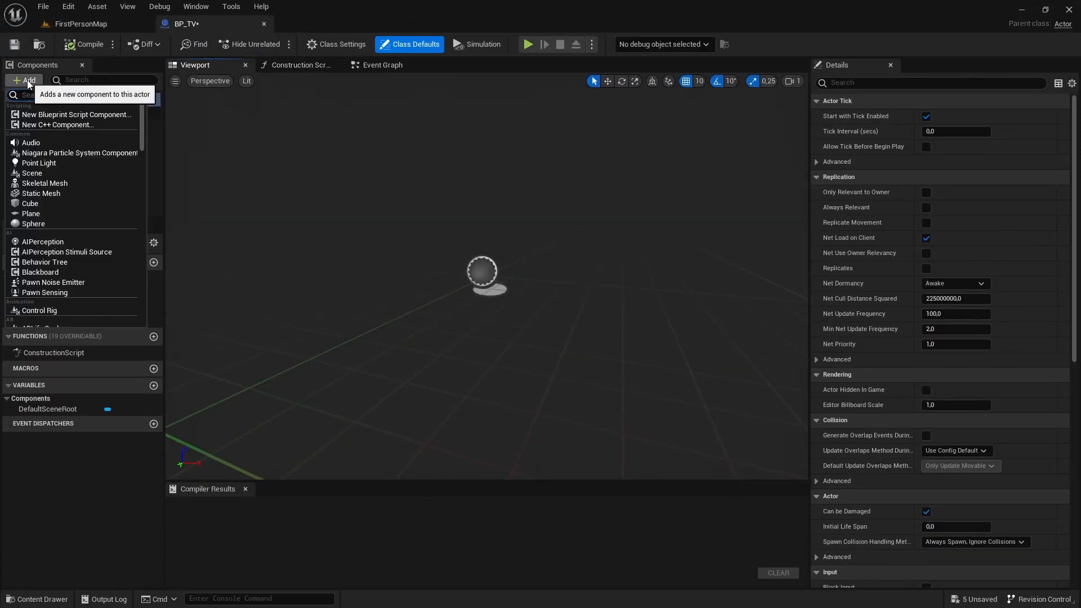
pyautogui.write('static')
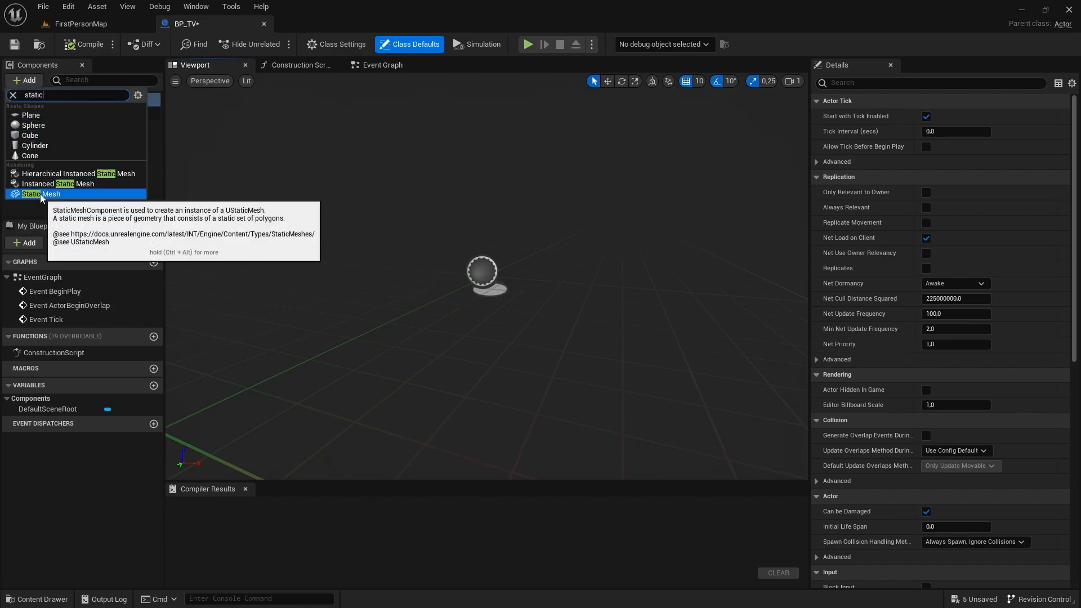
pyautogui.click(40, 194)
pyautogui.write('TV')
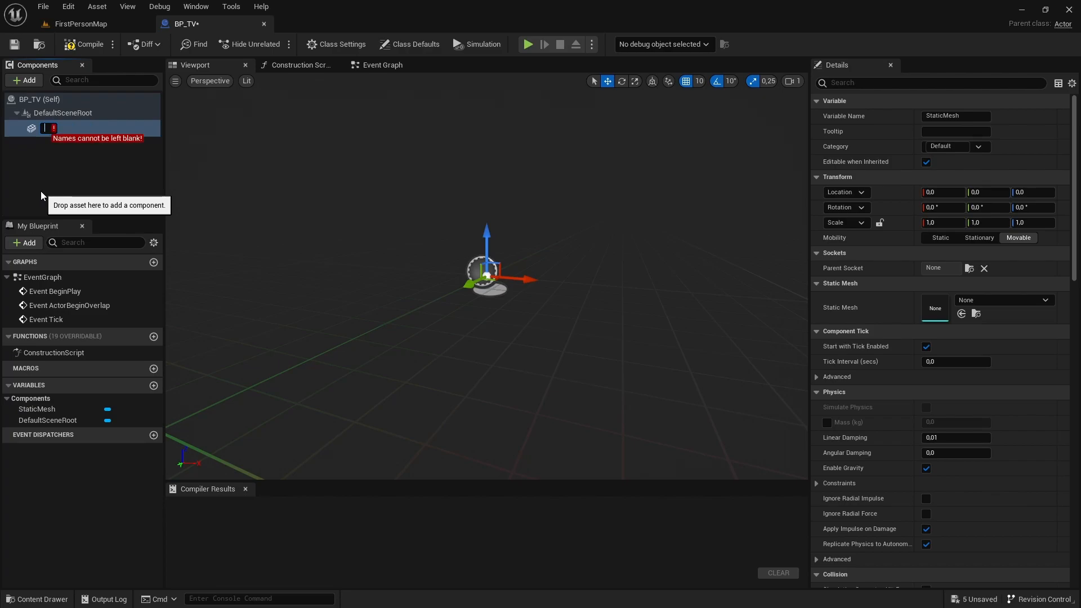
pyautogui.press('Return')
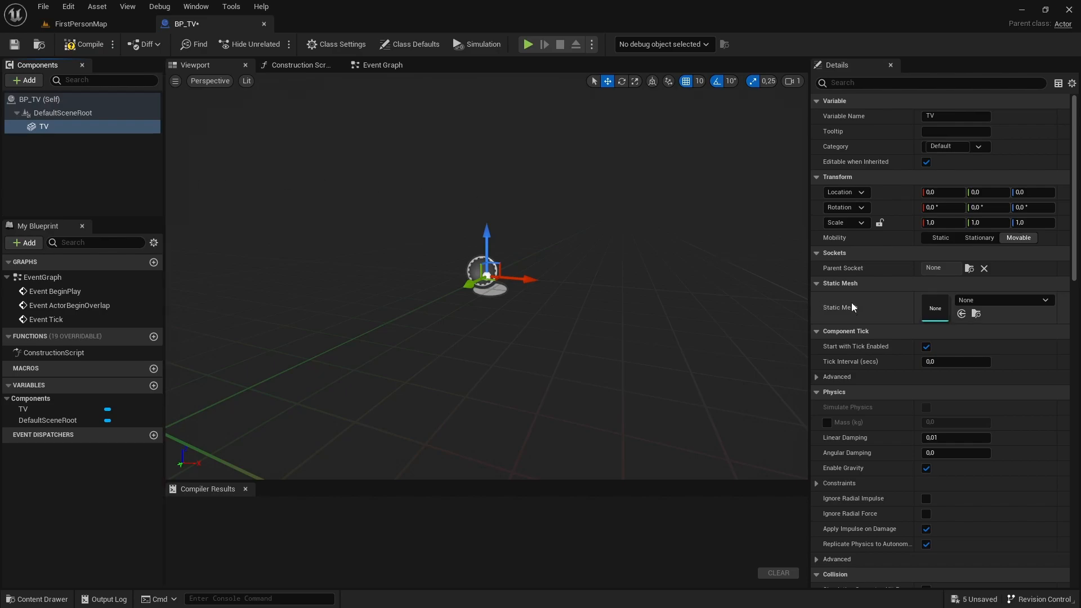
# - Assign the imported TV static mesh to the TV component
pyautogui.click(995, 306)
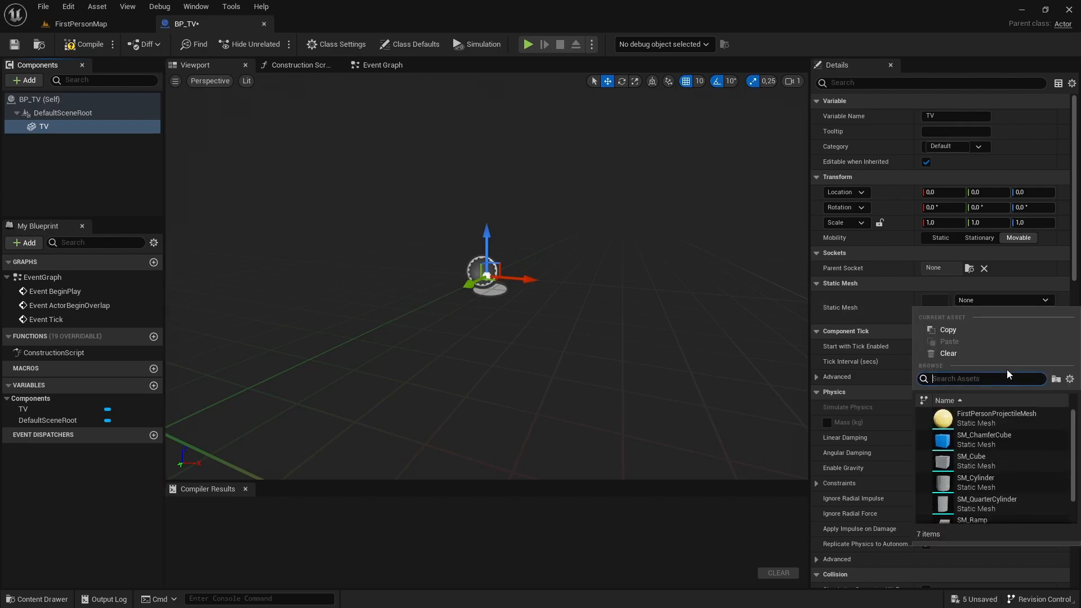
pyautogui.scroll(-2, 996, 439)
pyautogui.click(974, 515)
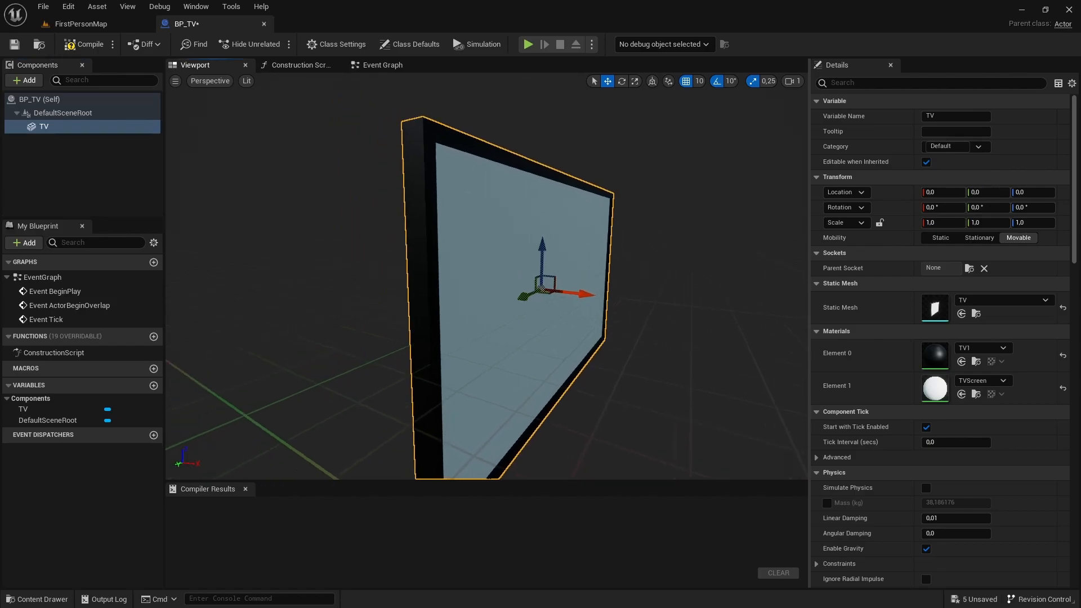
# - Examine the TV mesh's frame and screen in the BP_TV viewport
pyautogui.moveTo(487, 276); pyautogui.dragTo(444, 270, button='right')
pyautogui.press('w')
pyautogui.press('s')
pyautogui.press('w')
pyautogui.press('s')
pyautogui.press('w')
pyautogui.press('s')
pyautogui.scroll(-1, 767, 339)
pyautogui.moveTo(767, 339); pyautogui.dragTo(766, 339, button='right')
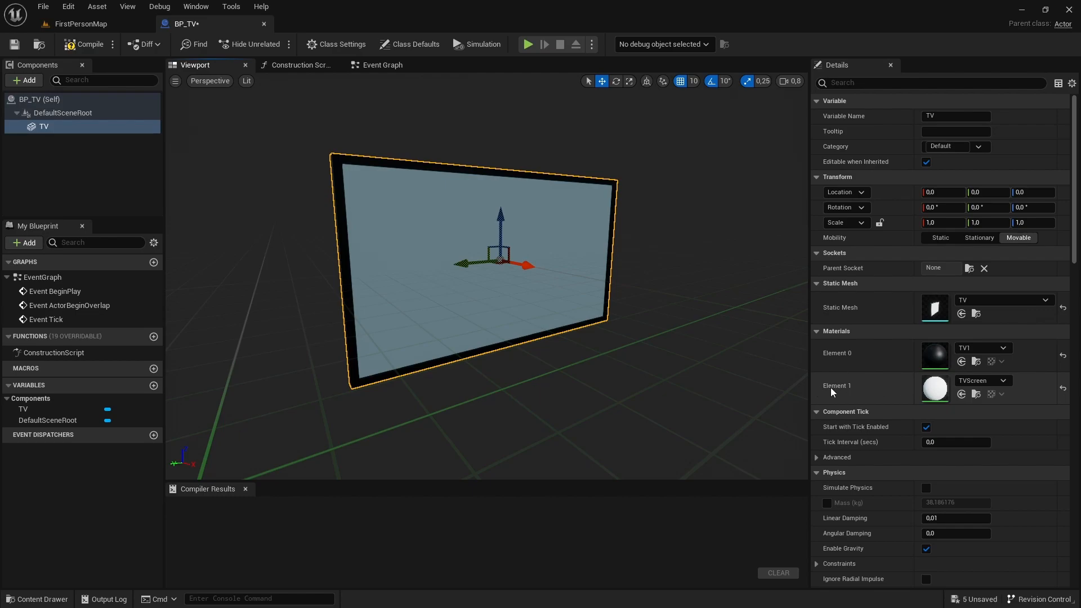
# - Set the TV component's Element 1 material to M_TV, and compile and save BP_TV
pyautogui.click(987, 381)
pyautogui.scroll(3, 1001, 323)
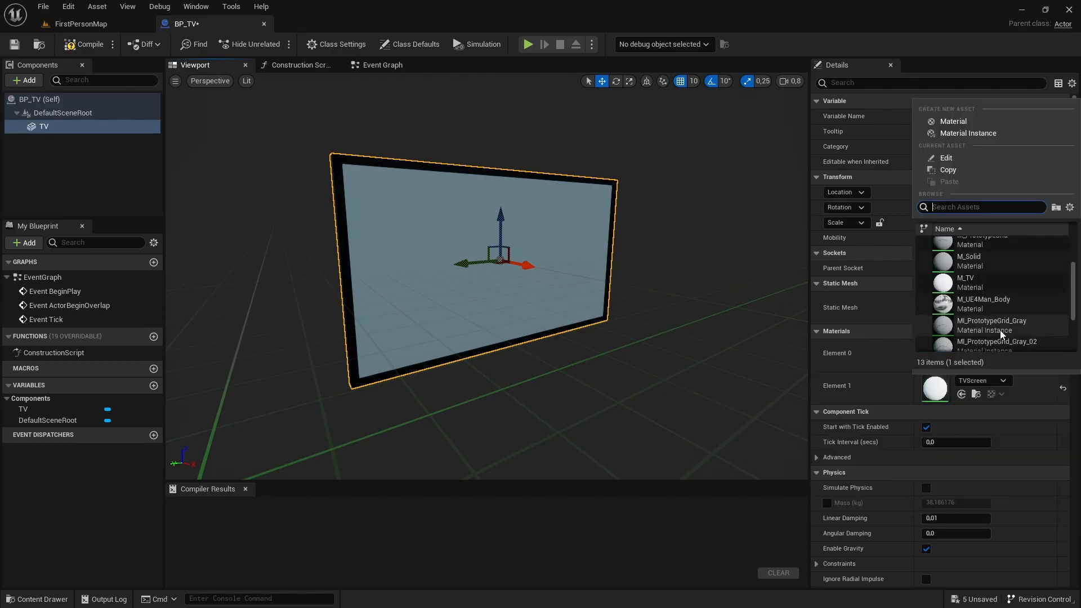
pyautogui.click(974, 288)
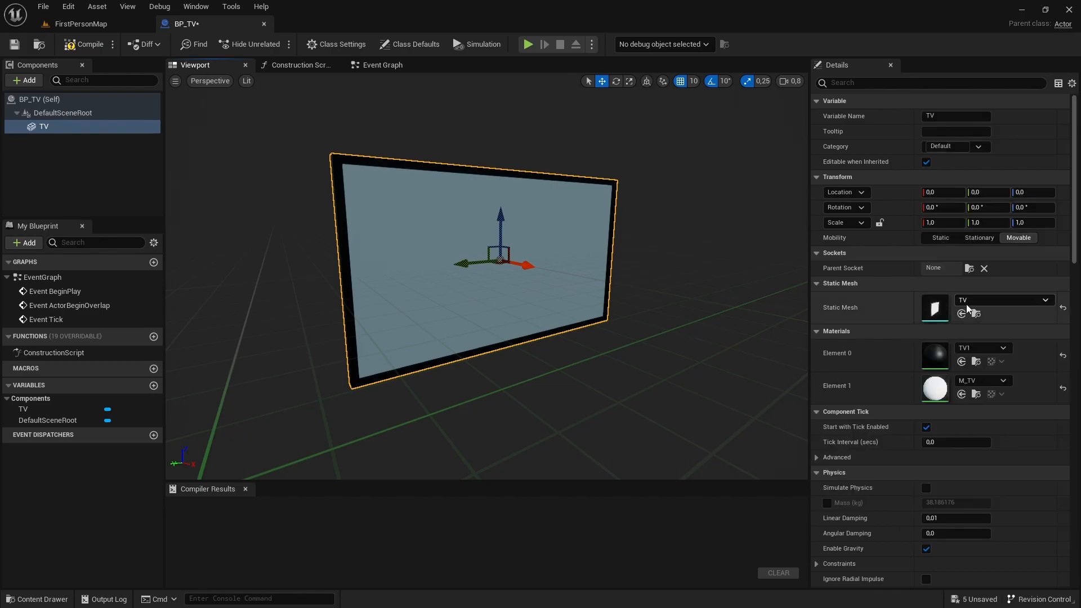
pyautogui.click(85, 44)
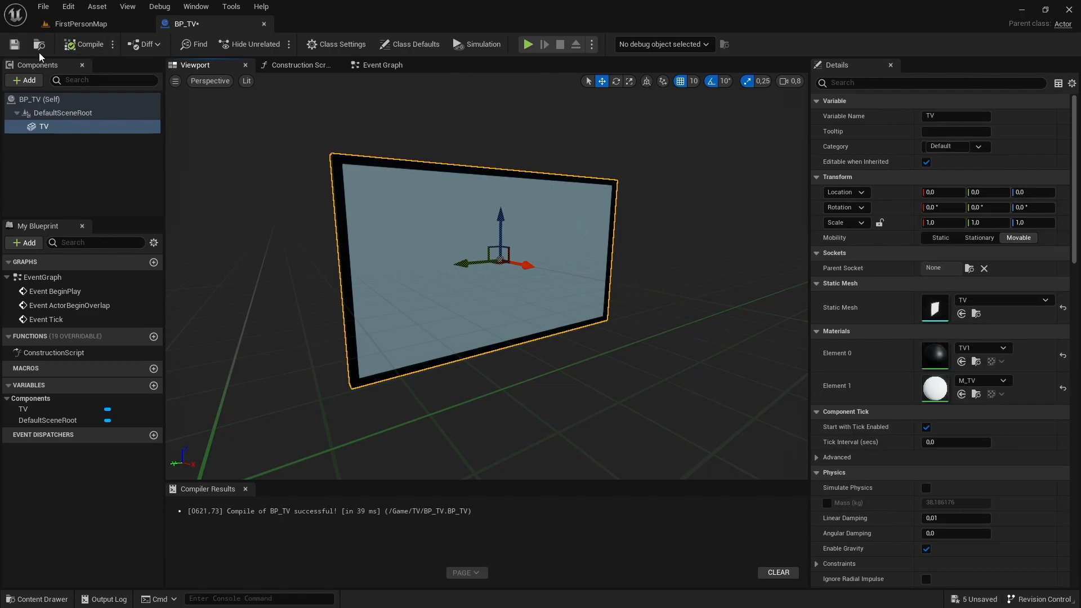
pyautogui.click(14, 44)
# - Delete the ActorBeginOverlap and Tick event nodes from BP_TV's event graph, keeping BeginPlay
pyautogui.click(382, 65)
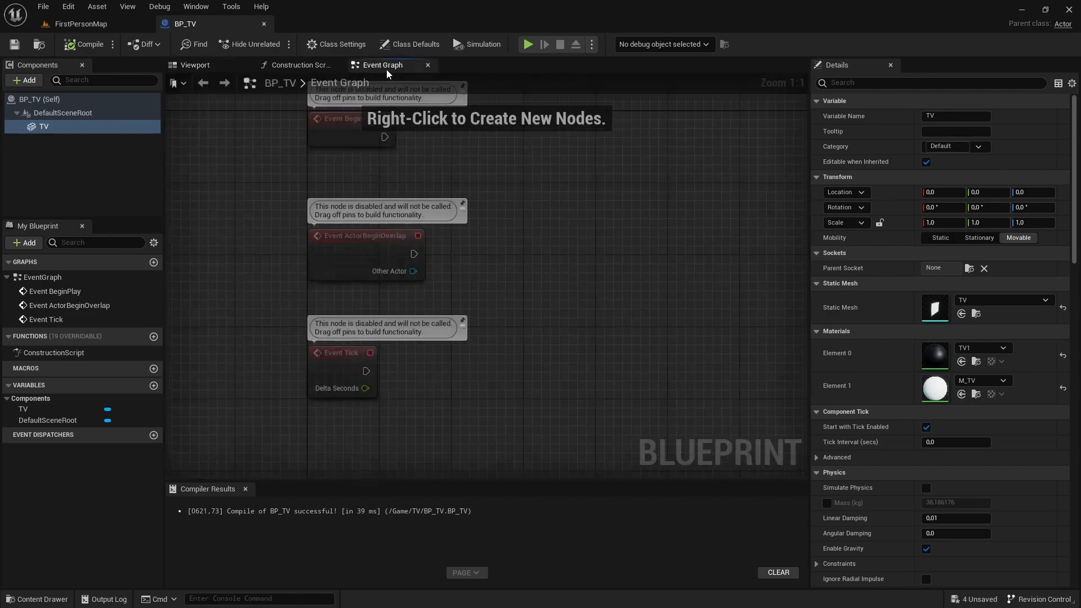
pyautogui.moveTo(576, 356); pyautogui.dragTo(445, 214)
pyautogui.press('Delete')
pyautogui.press('Home')
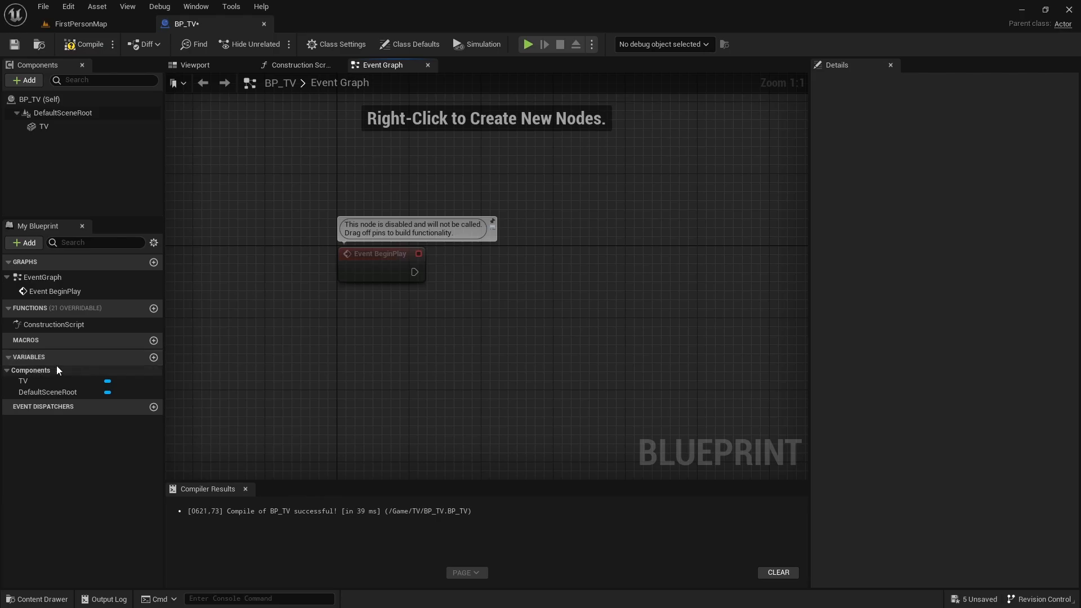
# - Add a variable named TV Media Player to BP_TV, typed as a Media Player object reference
pyautogui.click(154, 358)
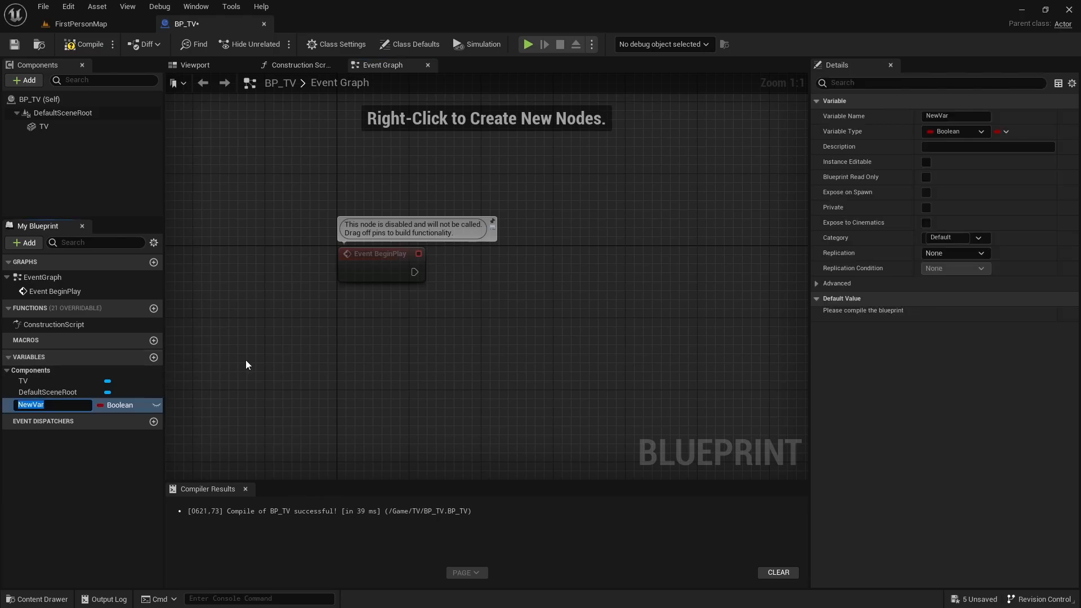
pyautogui.write('TV Media Player')
pyautogui.press('Return')
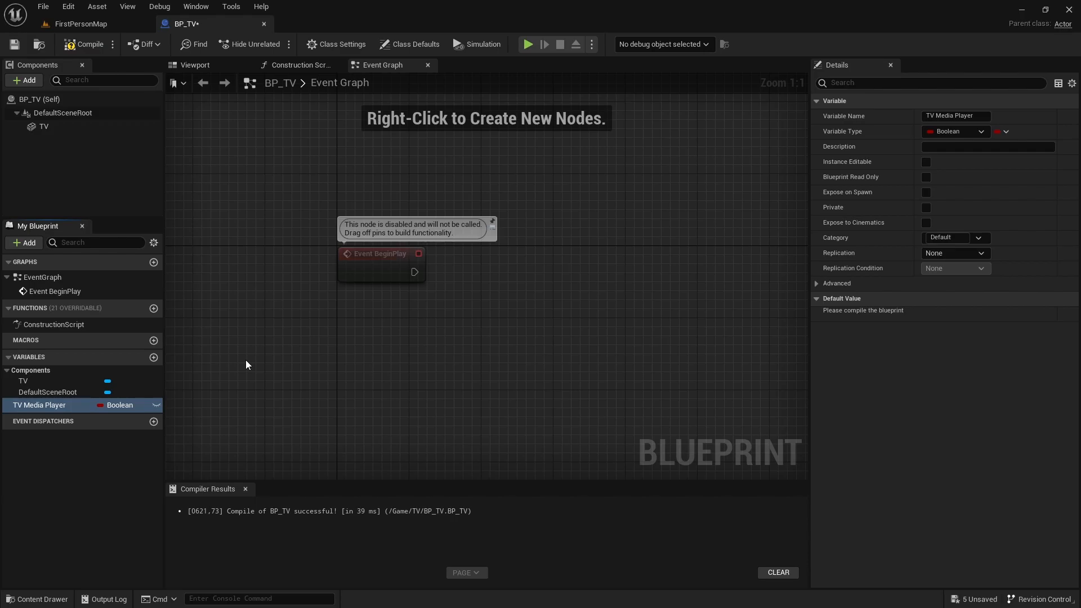
pyautogui.click(118, 409)
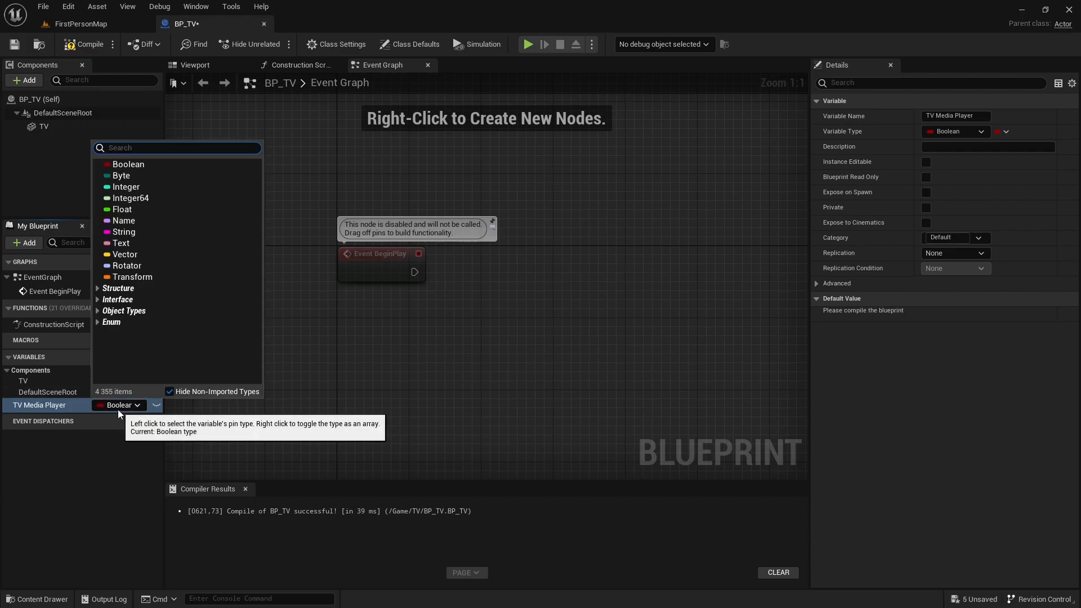
pyautogui.write('media pla')
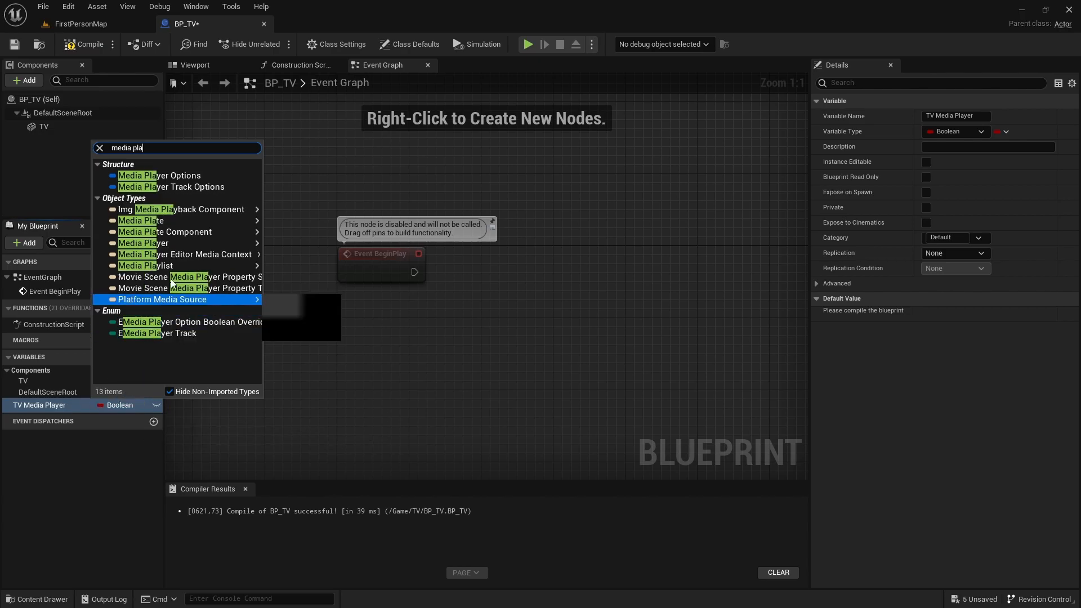
pyautogui.moveTo(156, 245)
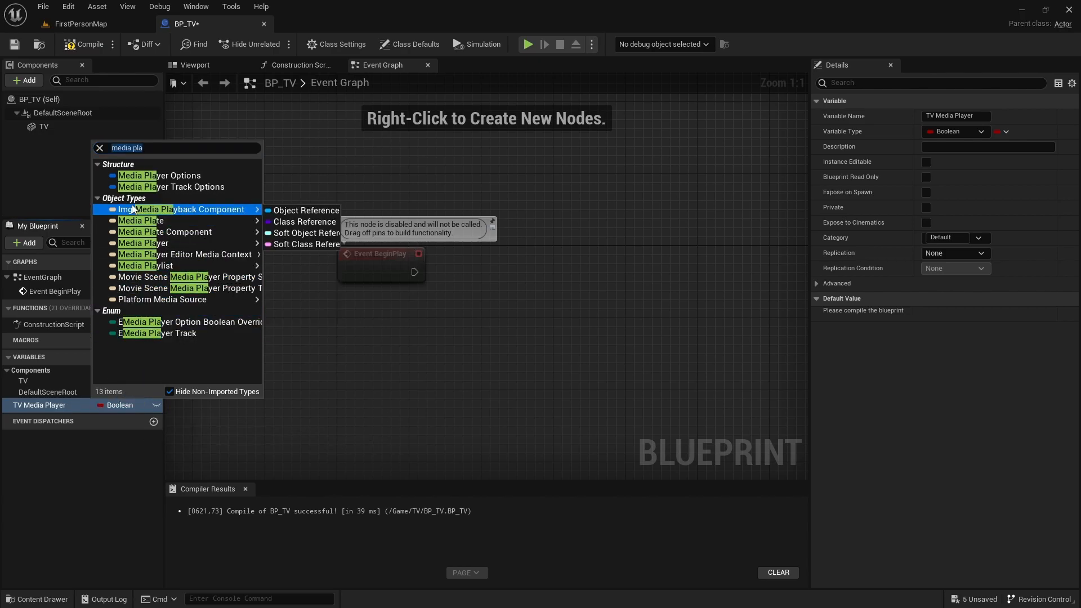
pyautogui.click(304, 210)
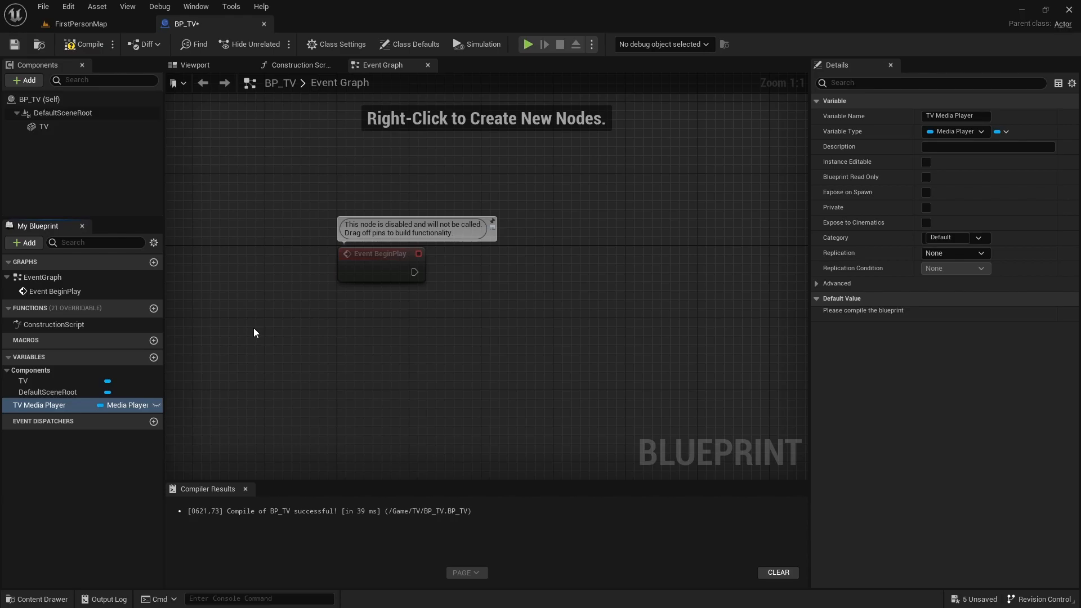
# - Compile and save BP_TV, and set the TV Media Player variable's default value to MP_TV
pyautogui.click(83, 44)
pyautogui.click(14, 44)
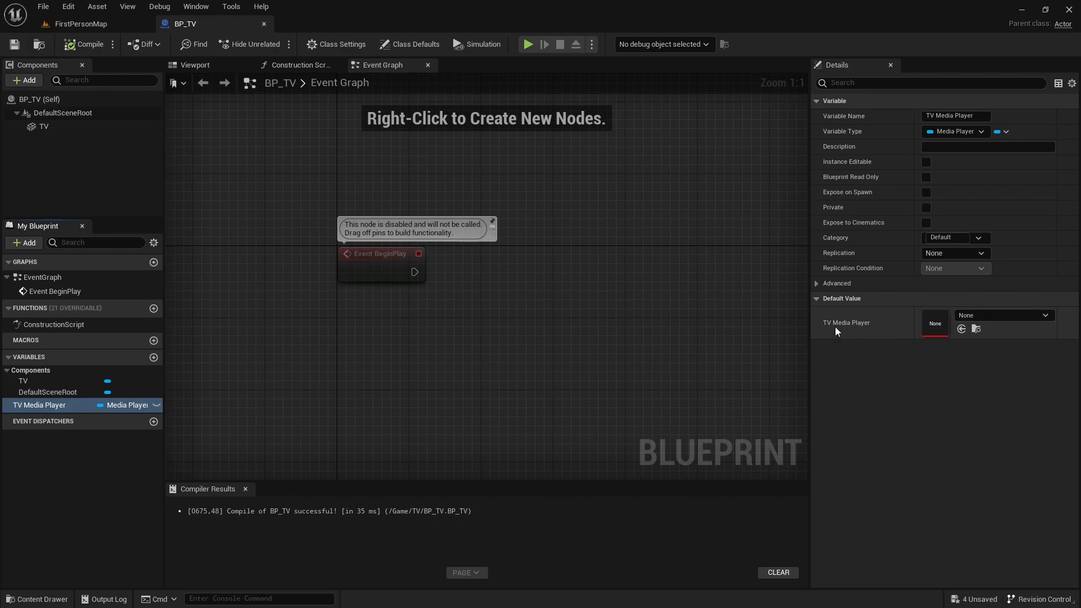
pyautogui.click(977, 316)
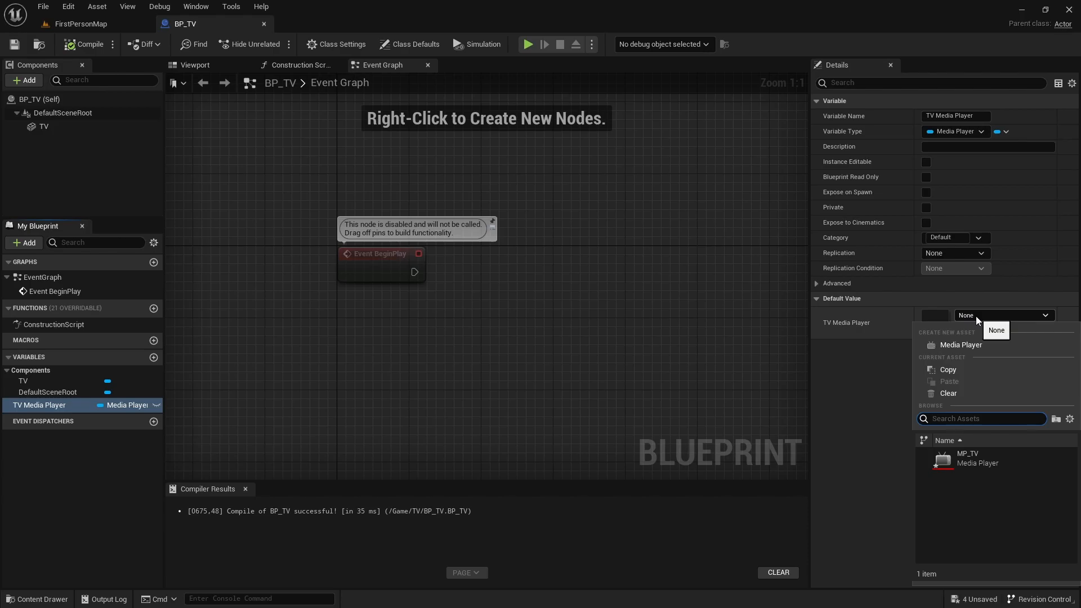
pyautogui.click(979, 459)
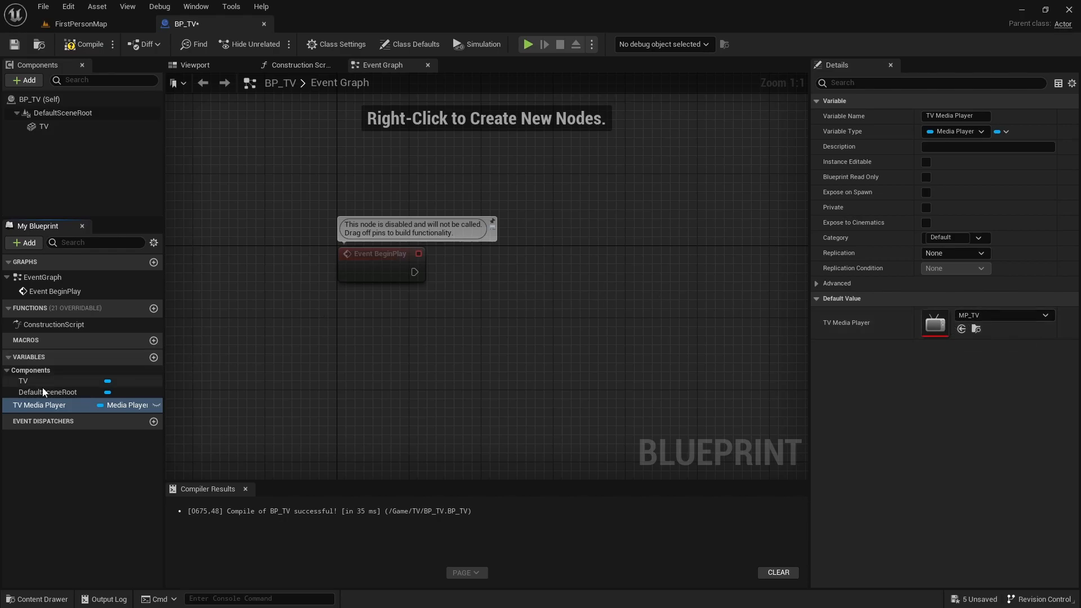
# - Place a TV Media Player getter in the event graph, add an Open Source node from it, and wire Event BeginPlay into that node
pyautogui.moveTo(35, 407); pyautogui.dragTo(349, 302)
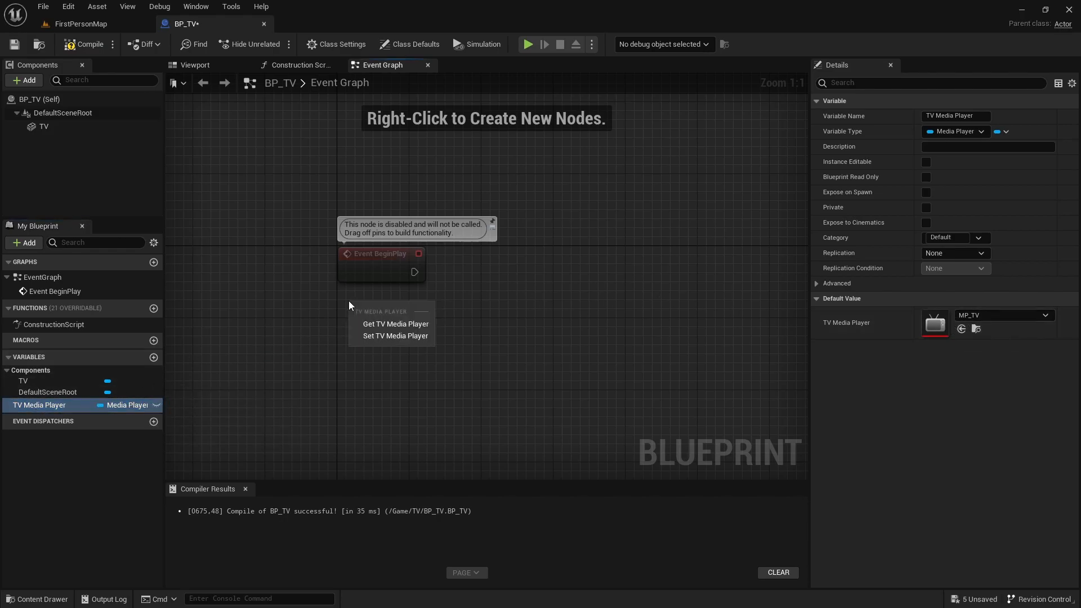
pyautogui.click(385, 325)
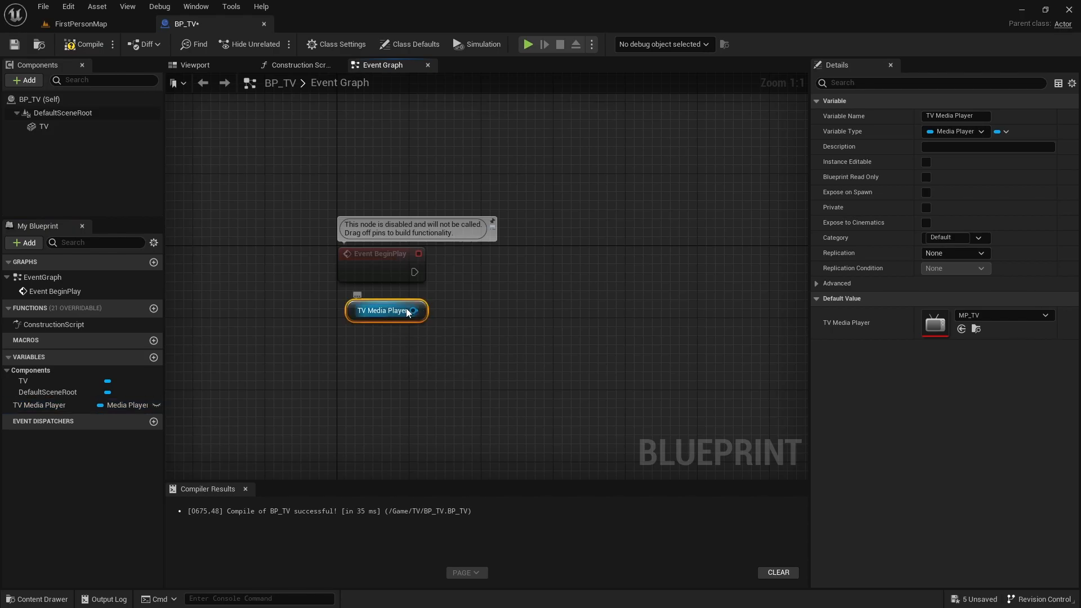
pyautogui.moveTo(431, 315); pyautogui.dragTo(397, 322, button='right')
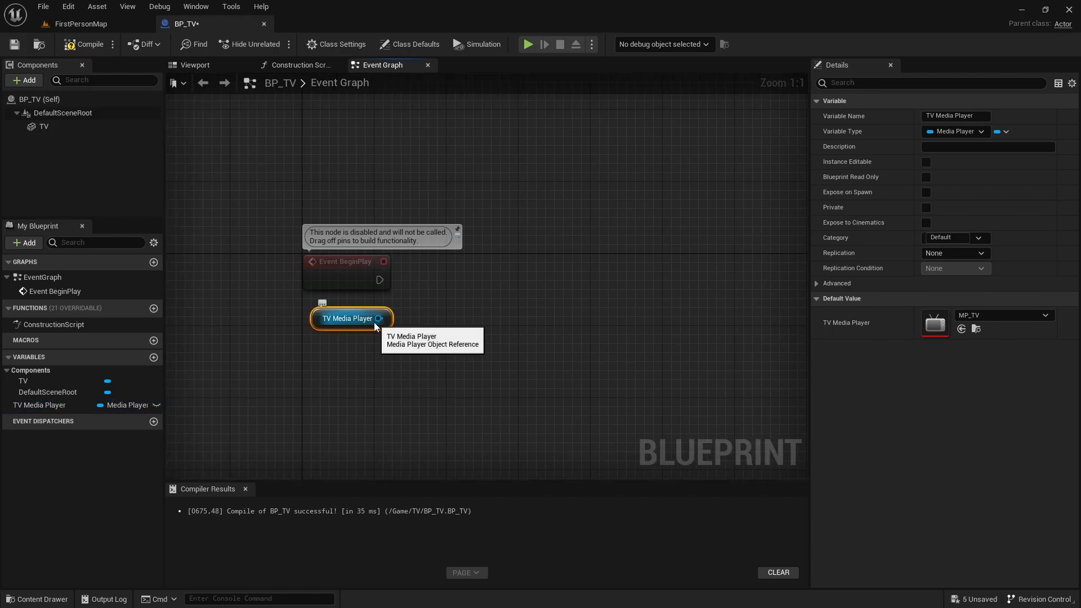
pyautogui.moveTo(374, 323); pyautogui.dragTo(437, 279)
pyautogui.write('Opensourc')
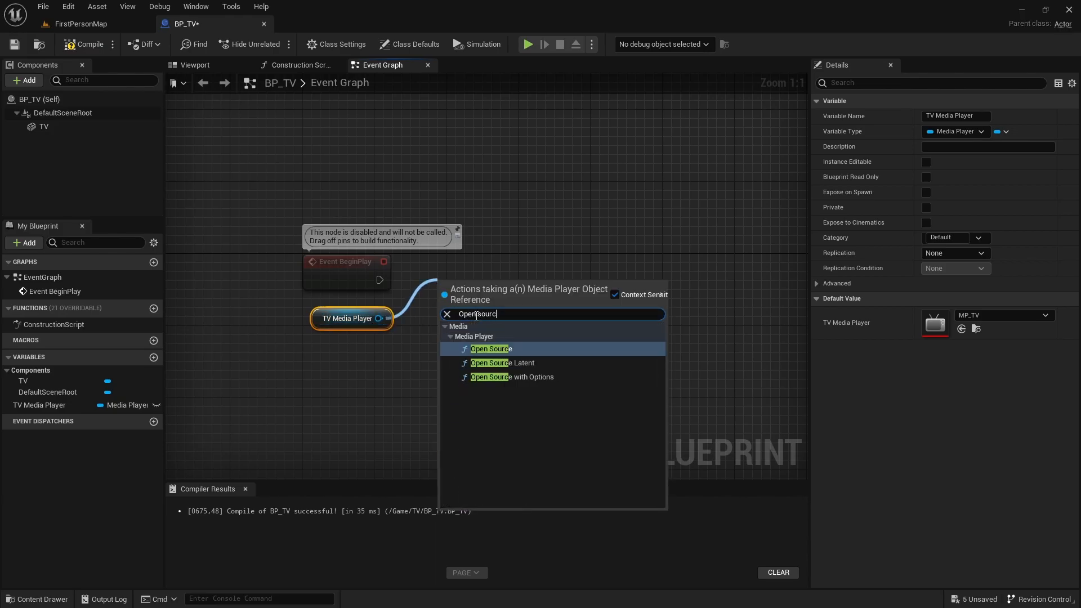
pyautogui.press('Return')
pyautogui.moveTo(380, 279); pyautogui.dragTo(475, 263)
# - Set the Open Source node's Media Source to FMS_Screenvideo
pyautogui.moveTo(484, 327); pyautogui.dragTo(488, 295, button='right')
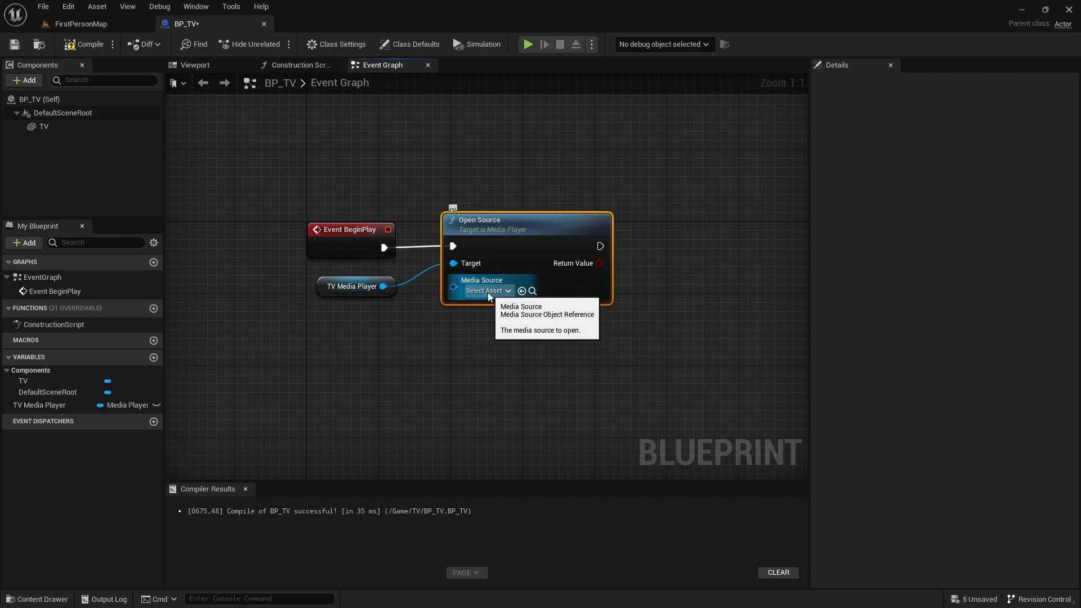
pyautogui.click(486, 289)
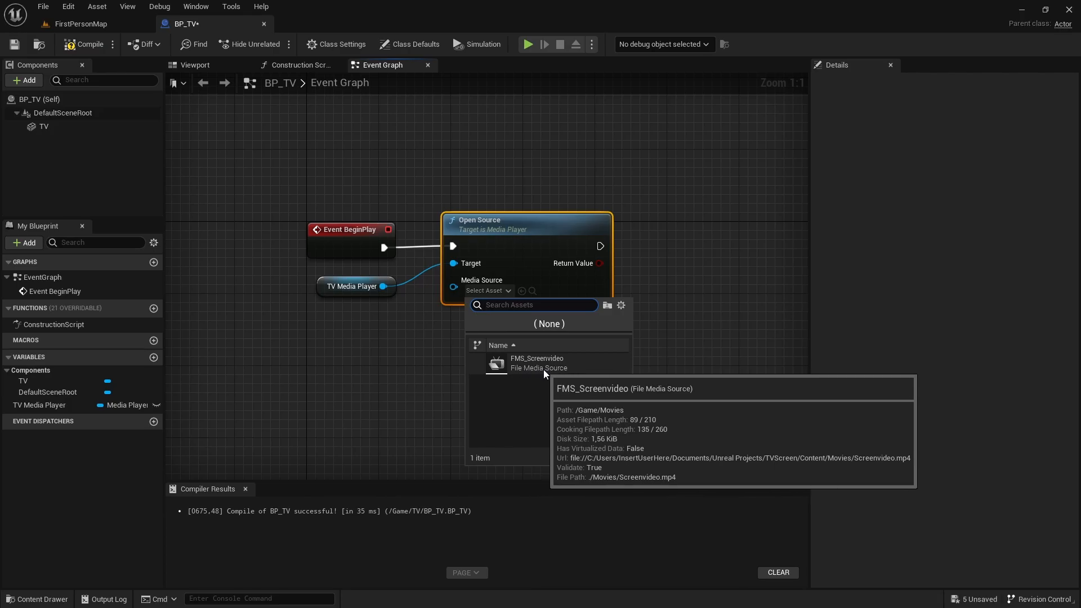
pyautogui.click(528, 366)
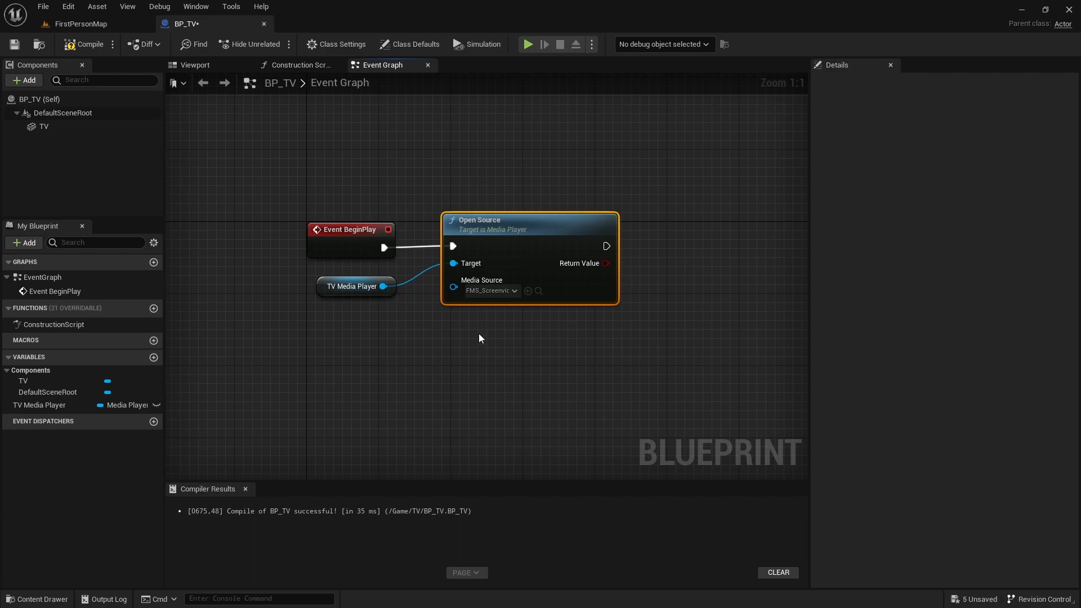
pyautogui.moveTo(483, 316); pyautogui.dragTo(466, 317, button='right')
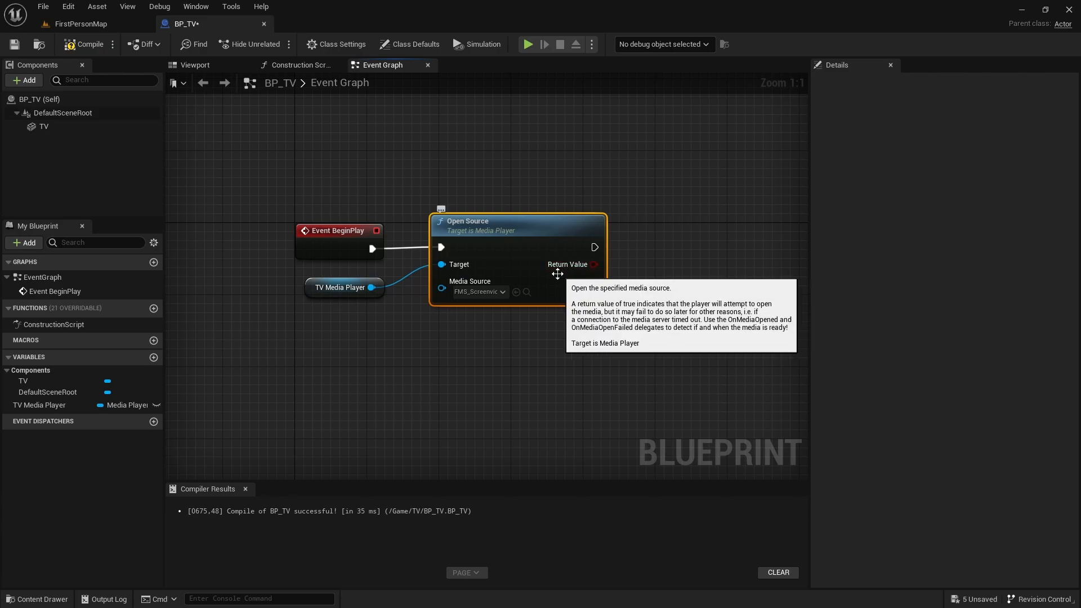
# - Open FMS_Screenvideo from the Movies folder and check the Play on Open option in its player details
pyautogui.hotkey('ctrl', 'space')
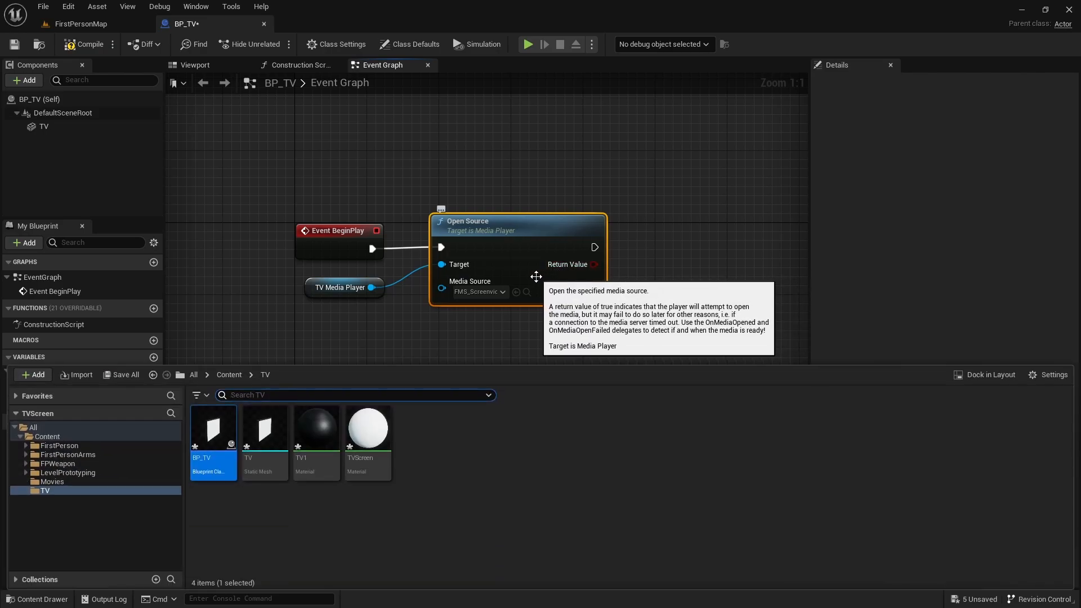
pyautogui.click(239, 377)
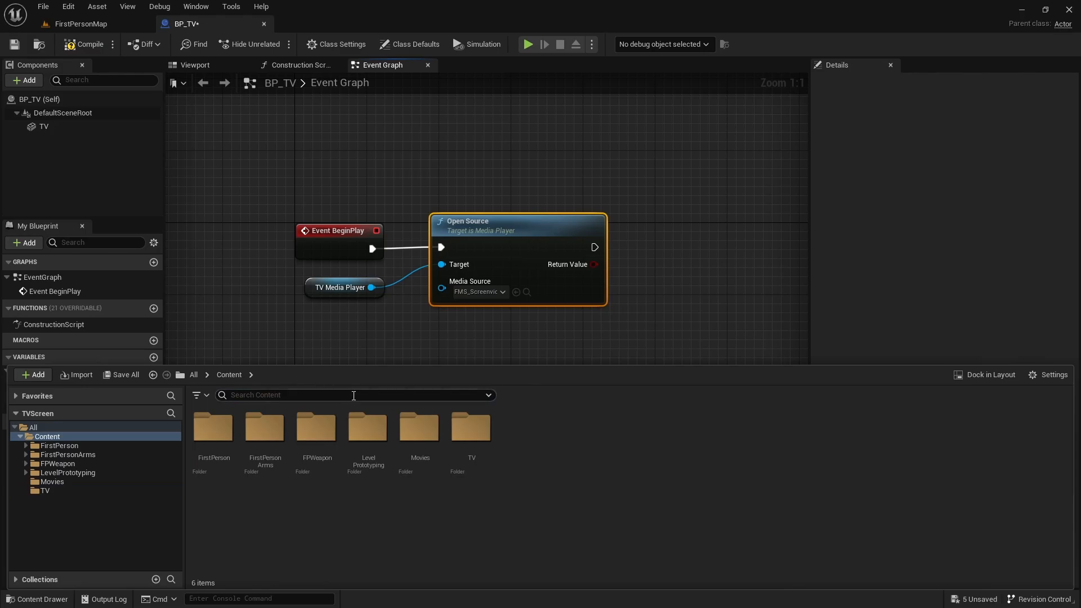
pyautogui.doubleClick(411, 423)
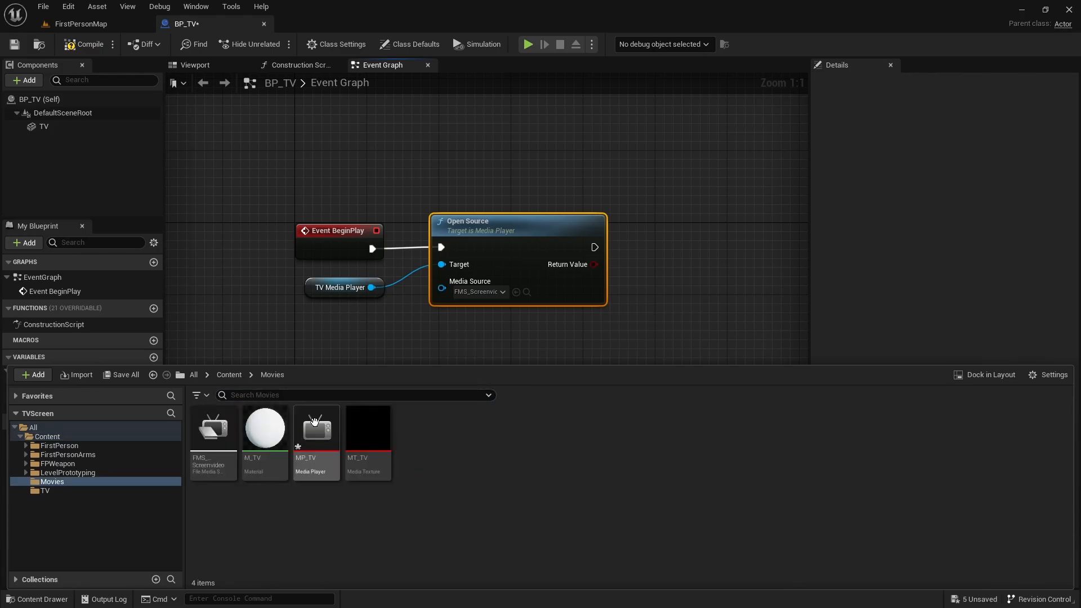
pyautogui.doubleClick(212, 429)
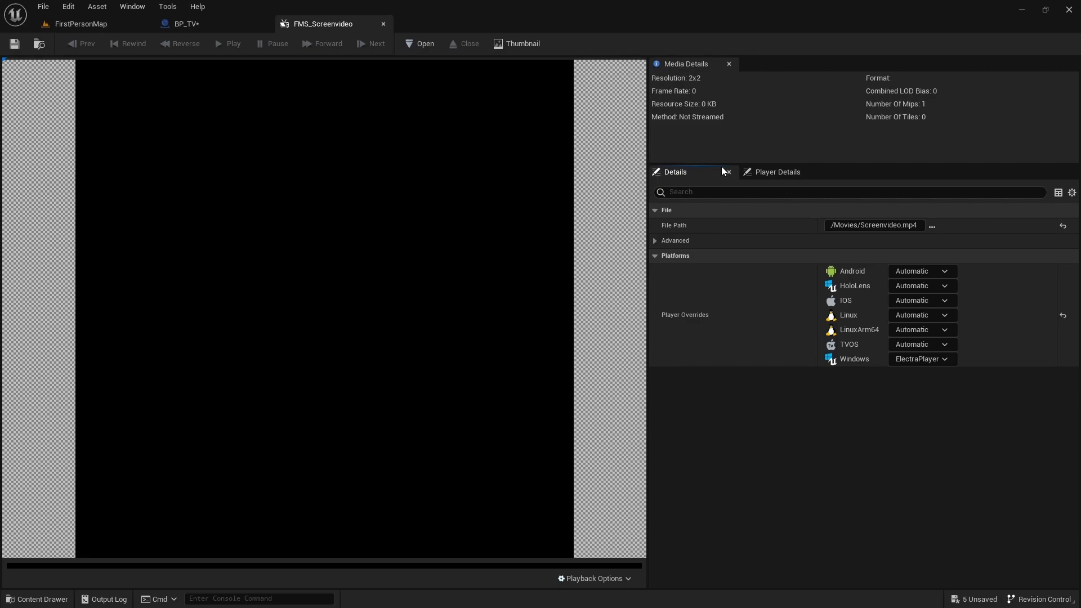
pyautogui.click(769, 172)
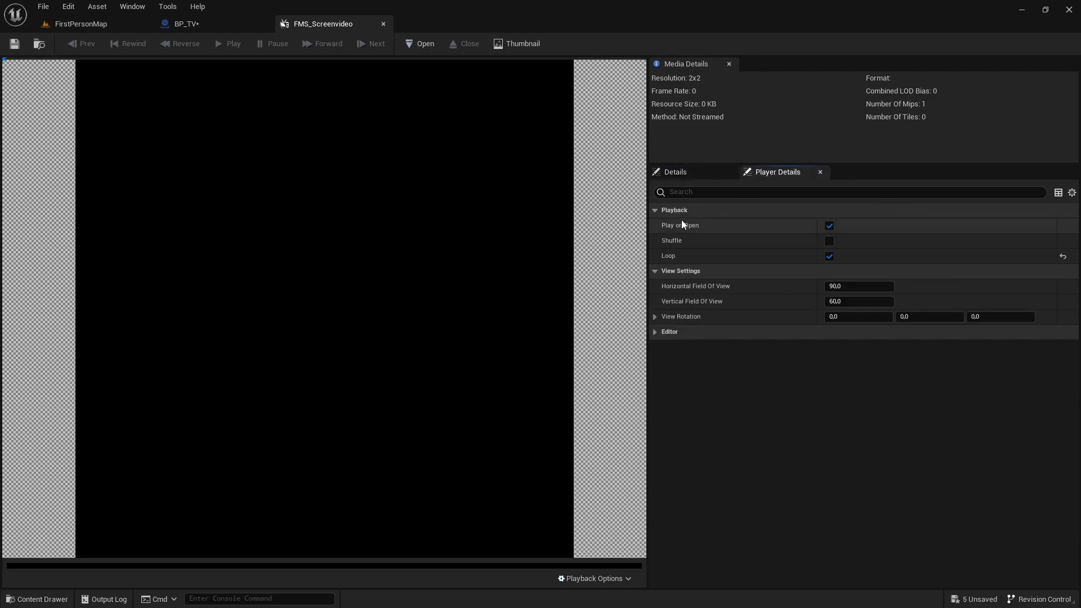
pyautogui.moveTo(679, 225)
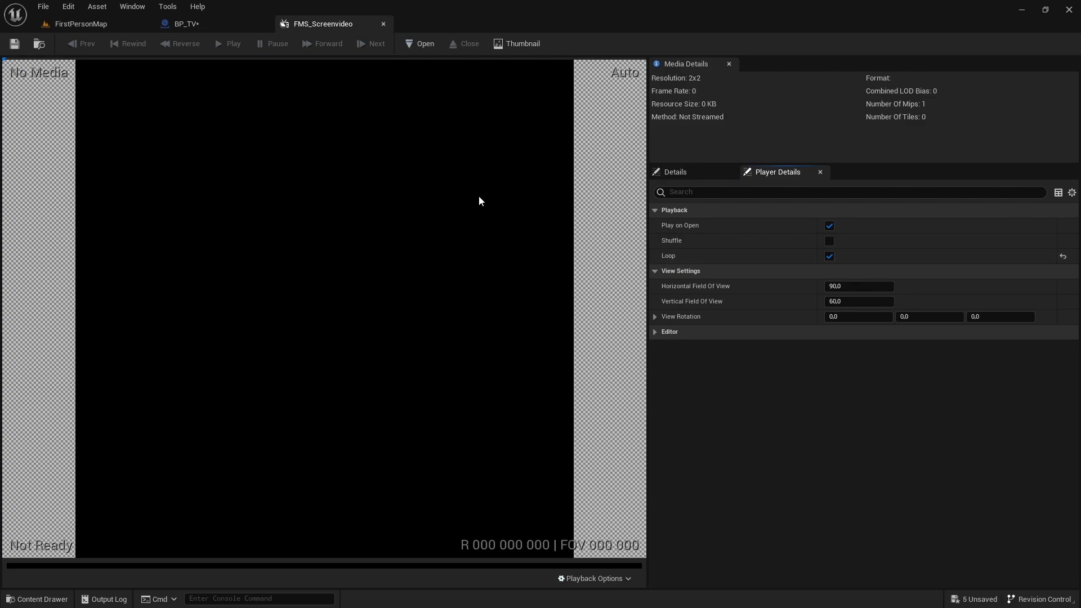
# - Return to BP_TV, save it, and switch to the FirstPersonMap level
pyautogui.click(214, 29)
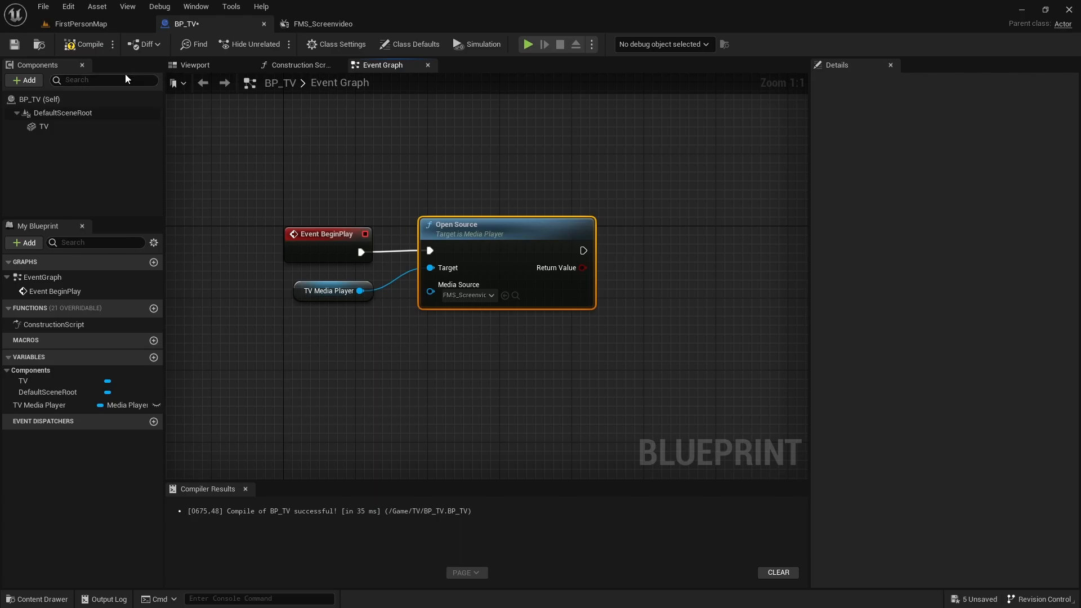
pyautogui.click(15, 45)
pyautogui.click(94, 25)
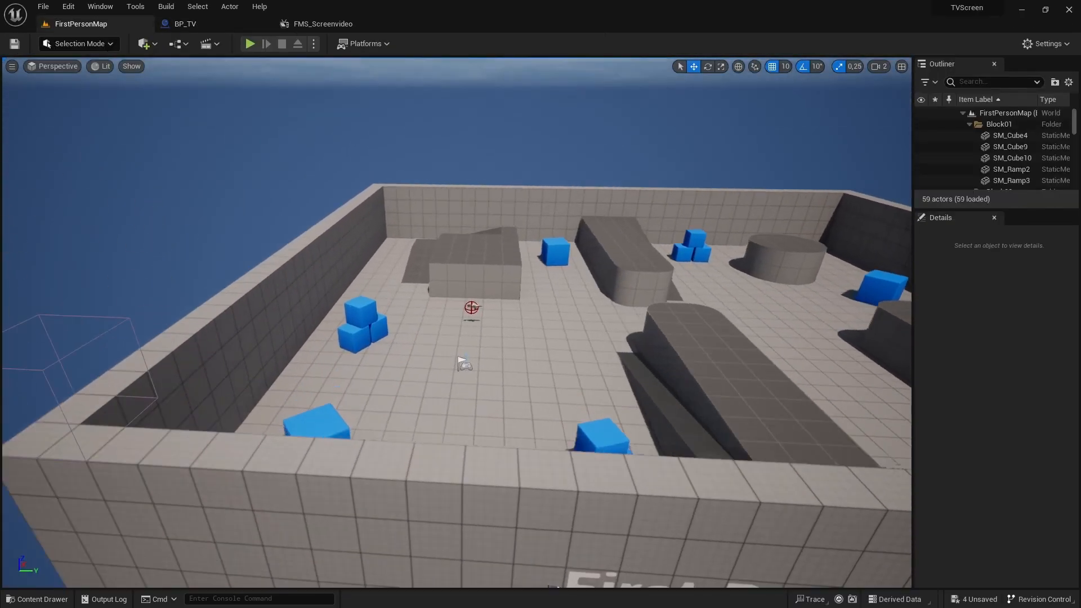
# - Place the BP_TV Blueprint from the TV content folder onto the front of the freestanding wall in FirstPersonMap
pyautogui.press('w')
pyautogui.moveTo(399, 194)
pyautogui.mouseDown(button='right')
pyautogui.moveTo(427, 202)
pyautogui.moveTo(399, 195)
pyautogui.mouseUp(button='right')
pyautogui.scroll(-1, 398, 195)
pyautogui.press('s')
pyautogui.hotkey('ctrl', 'space')
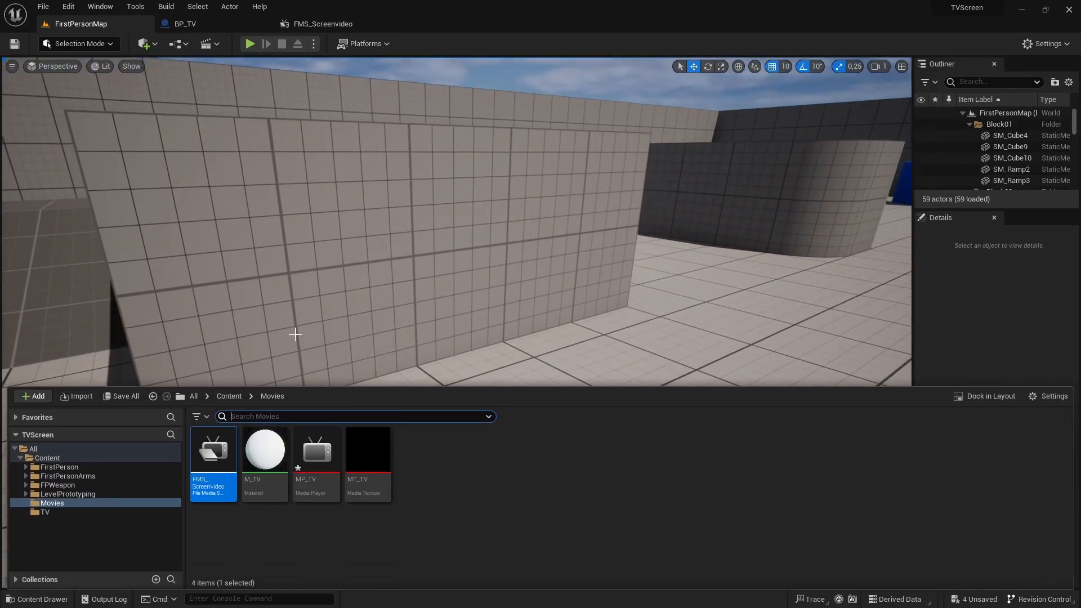
pyautogui.click(235, 397)
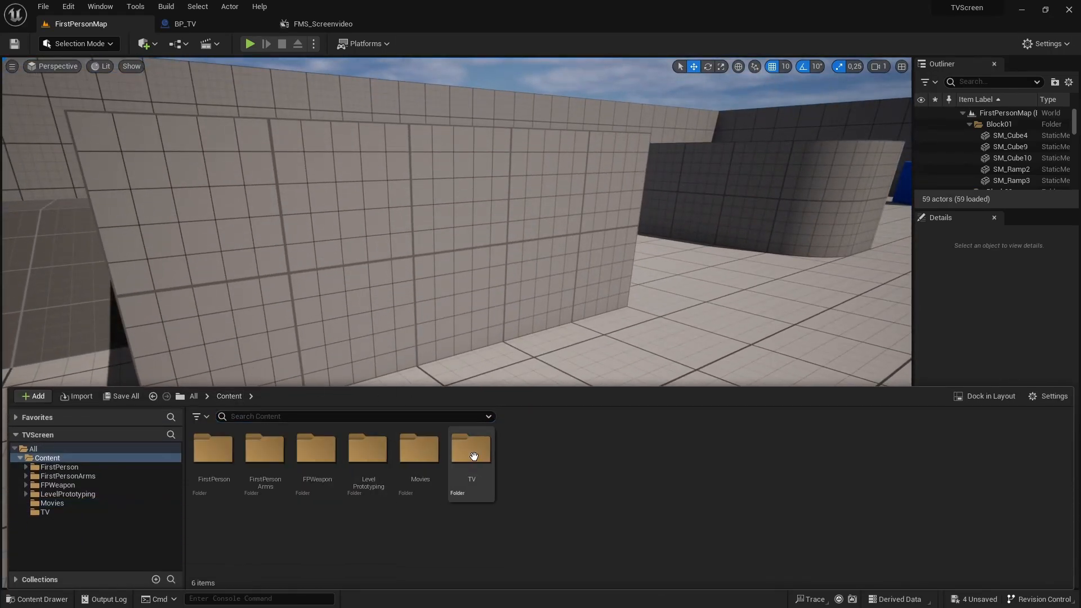
pyautogui.doubleClick(473, 459)
pyautogui.moveTo(214, 450); pyautogui.dragTo(397, 246)
# - Rotate the placed BP_TV about 180 degrees around its vertical axis and move it slightly out from the wall
pyautogui.moveTo(415, 299)
pyautogui.mouseDown(button='right')
pyautogui.moveTo(437, 295)
pyautogui.moveTo(415, 299)
pyautogui.mouseUp(button='right')
pyautogui.press('e')
pyautogui.moveTo(415, 298); pyautogui.dragTo(447, 269)
pyautogui.press('w')
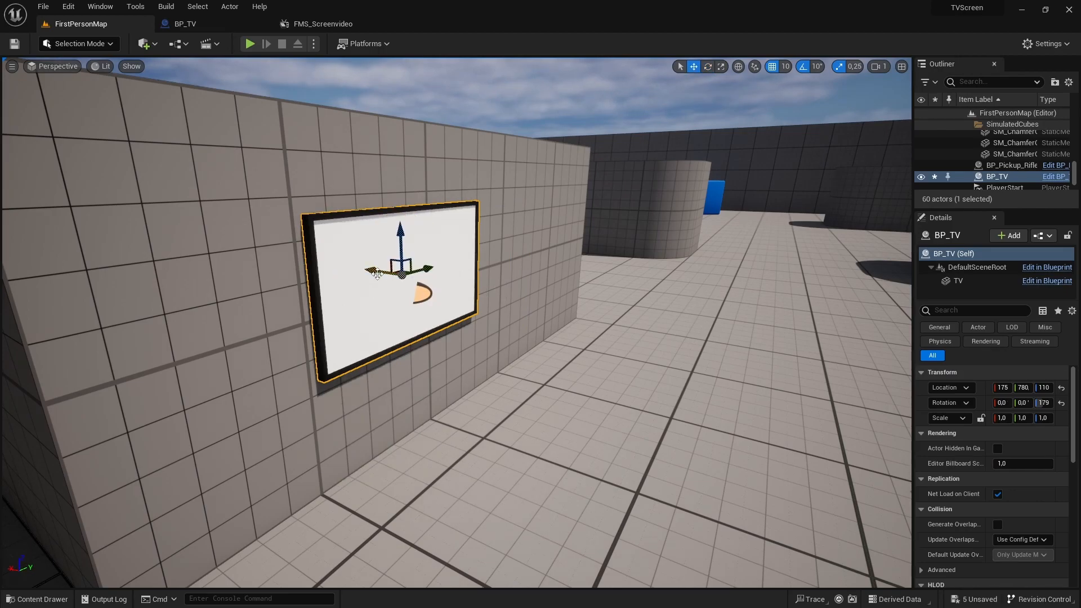
pyautogui.moveTo(382, 275); pyautogui.dragTo(396, 278)
pyautogui.moveTo(436, 178)
pyautogui.mouseDown(button='right')
pyautogui.moveTo(414, 178)
pyautogui.moveTo(436, 179)
pyautogui.mouseUp(button='right')
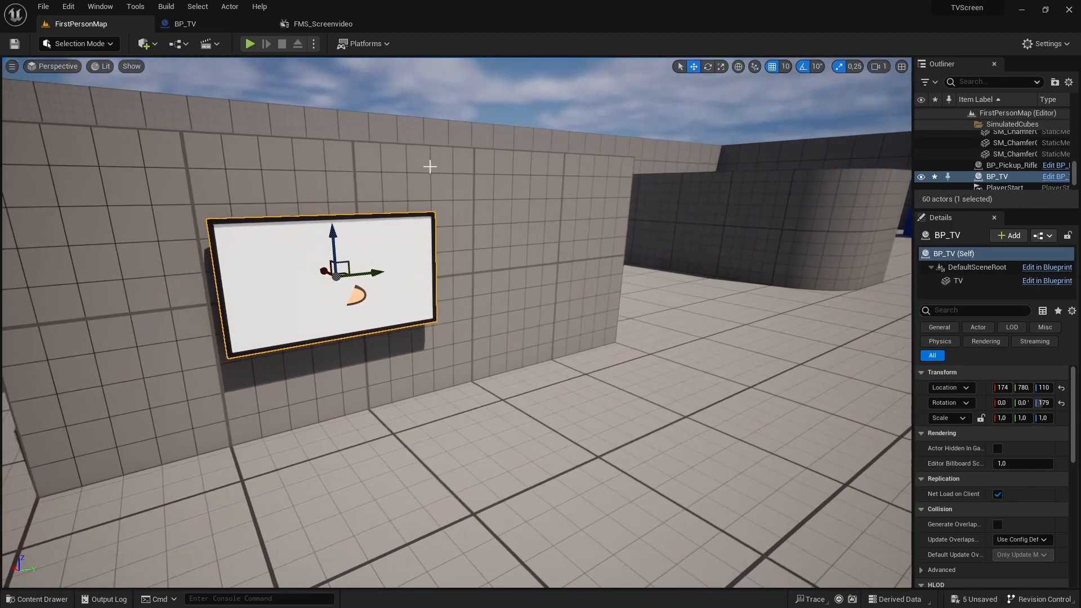
# - Play the level and walk around the wall-mounted TV to check its video playback from near and far
pyautogui.click(248, 44)
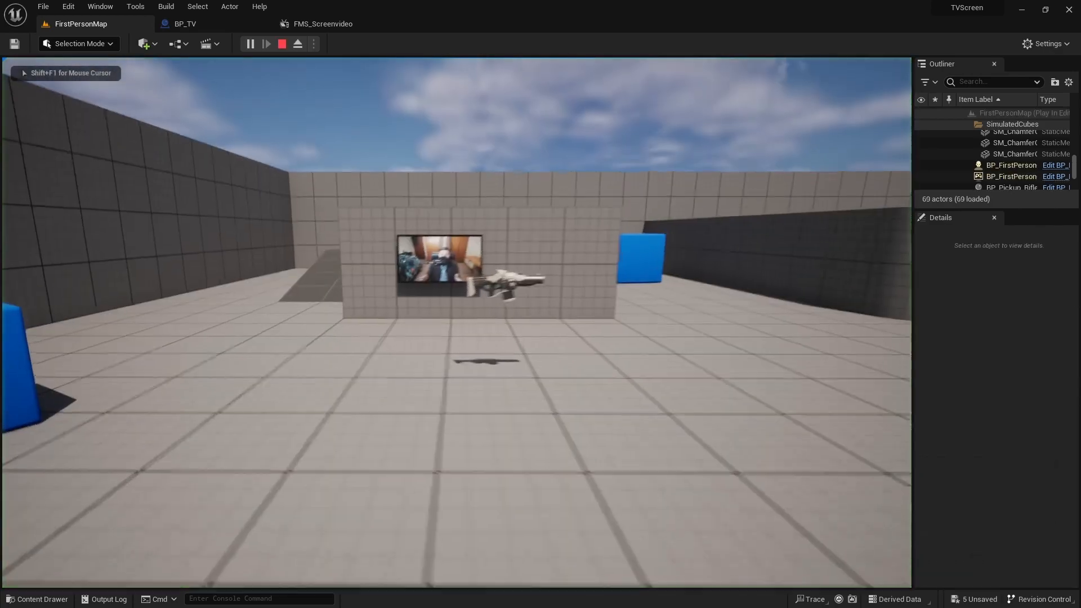
pyautogui.press('w')
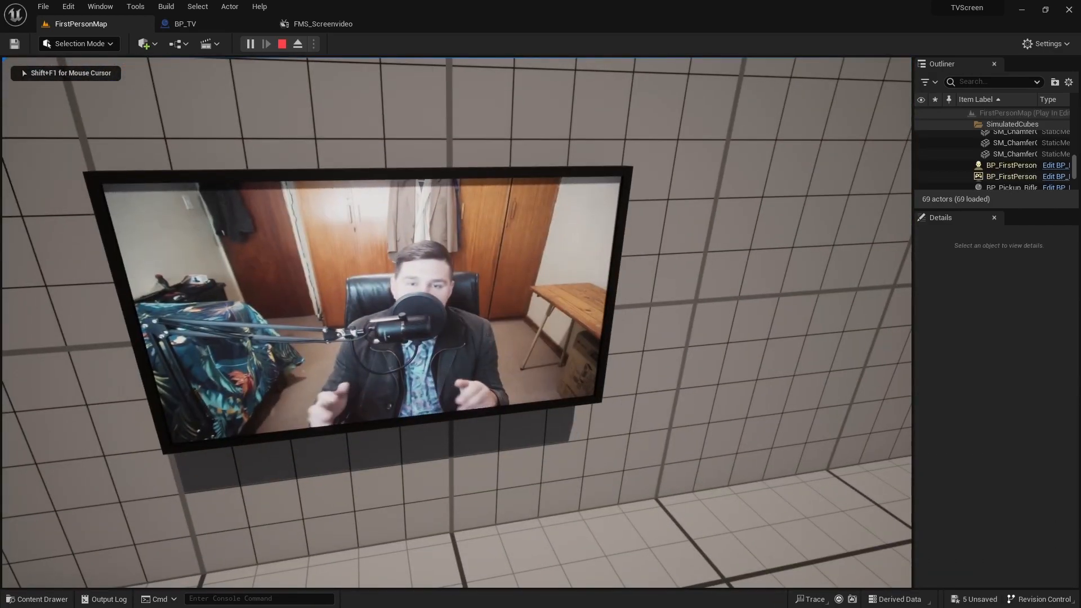
pyautogui.press('a')
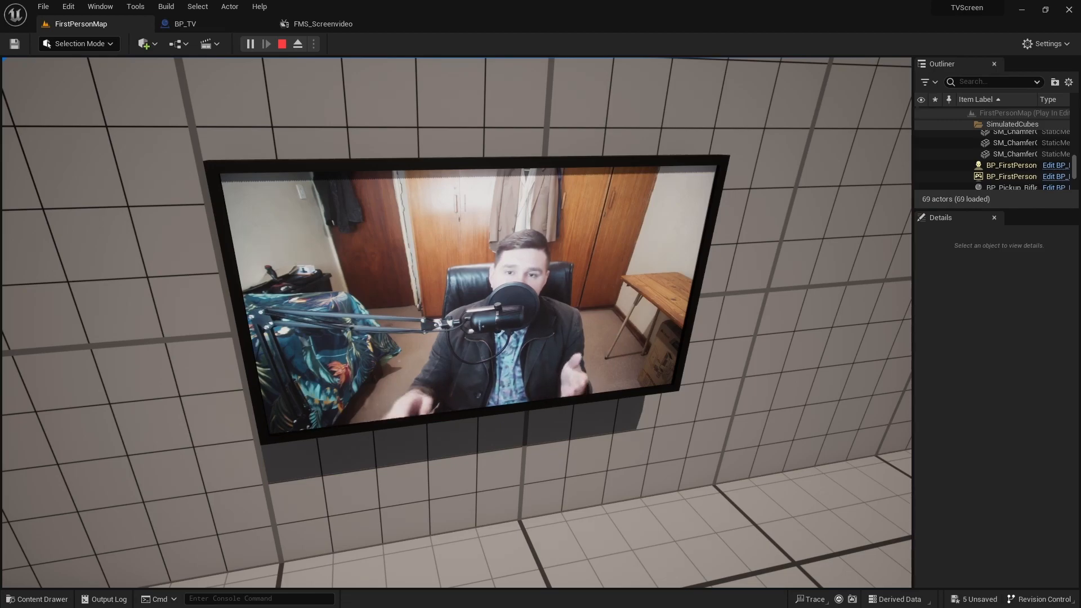
pyautogui.press('s')
pyautogui.press('s')
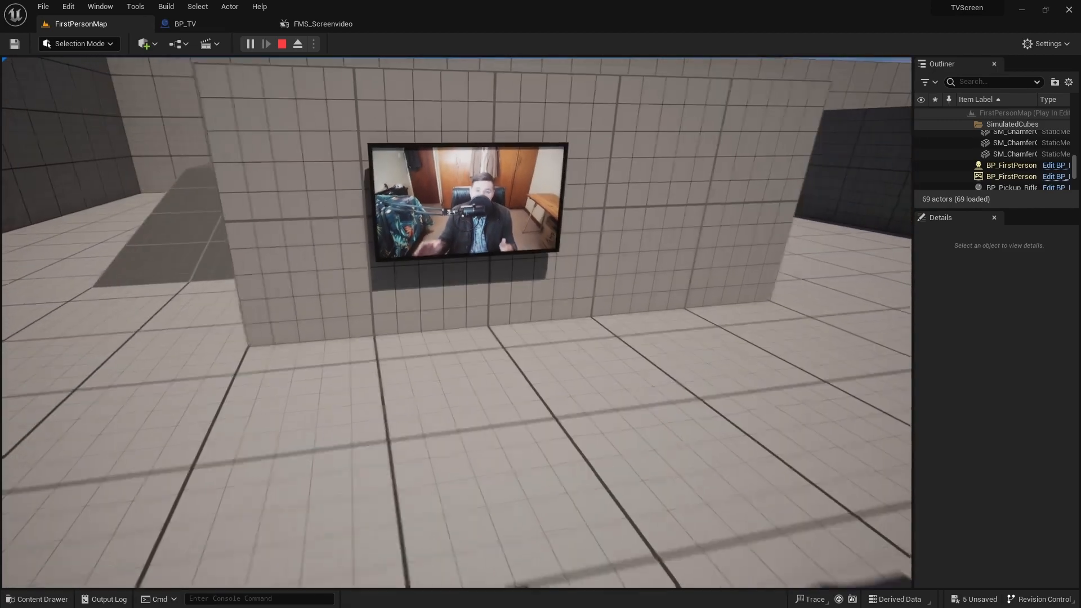
pyautogui.press('a')
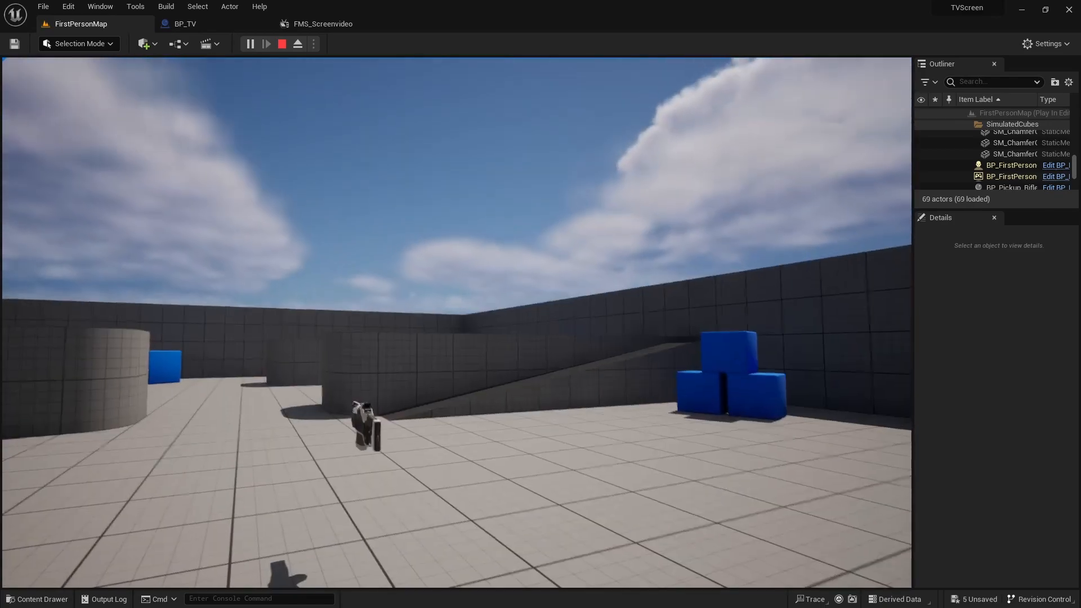
pyautogui.press('w')
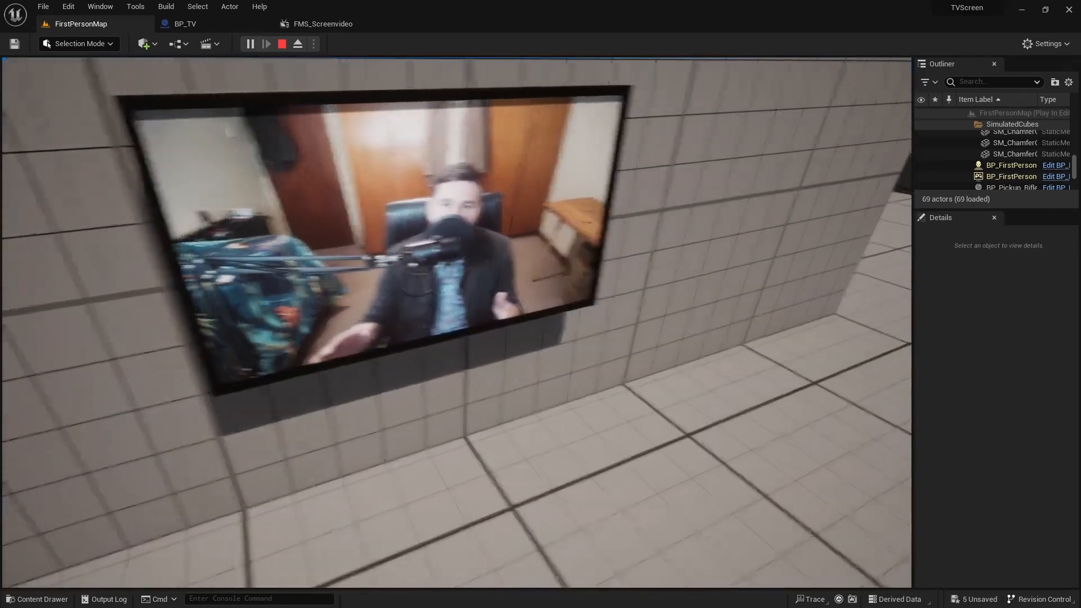
# - Step back from the TV, stop the play session and return to the BP_TV Blueprint
pyautogui.press('s')
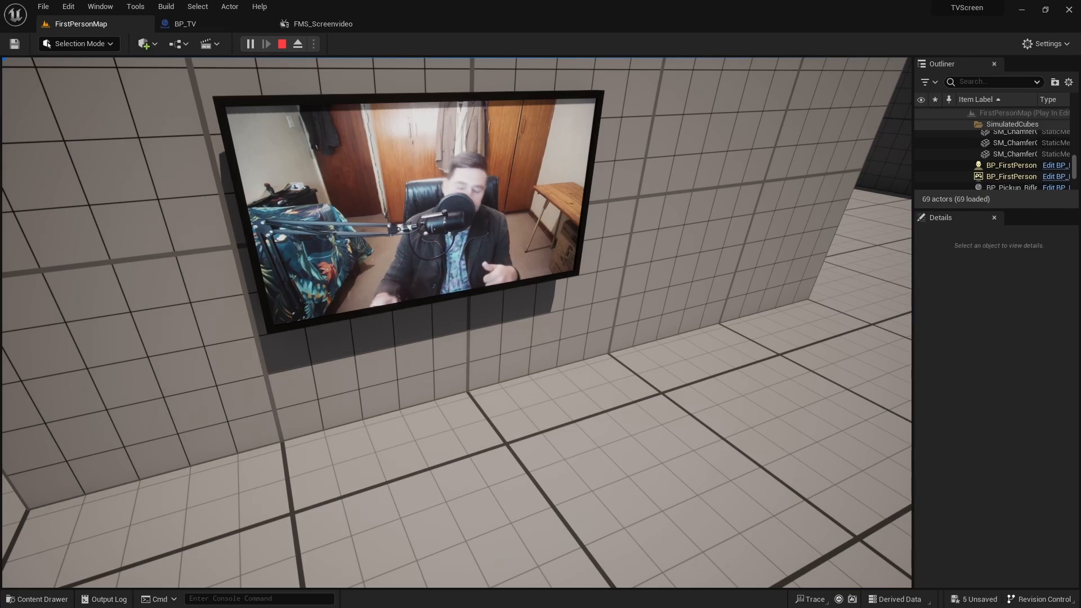
pyautogui.press('Escape')
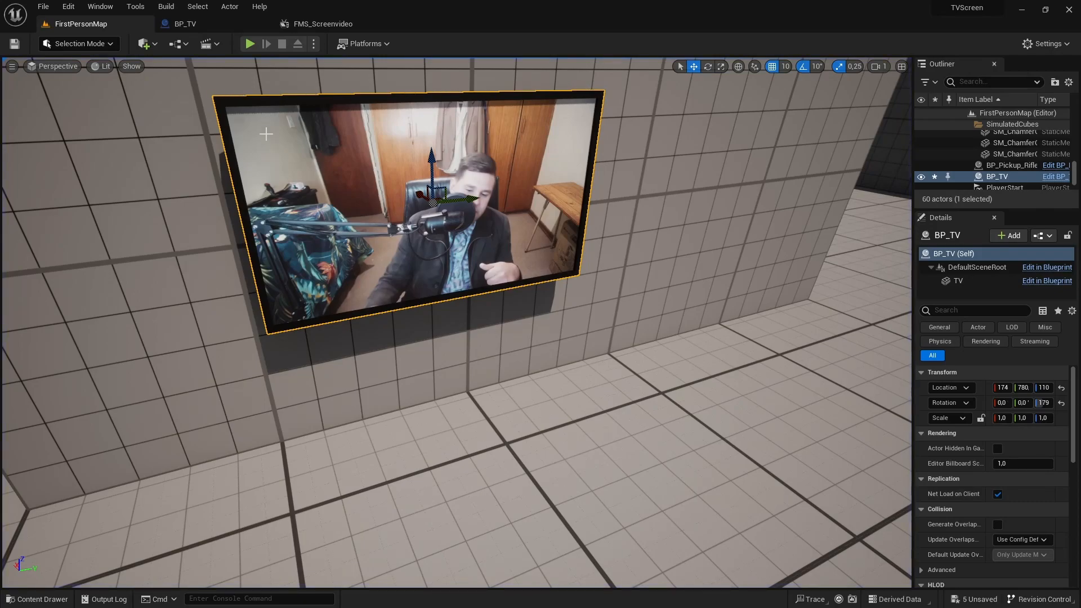
pyautogui.click(208, 18)
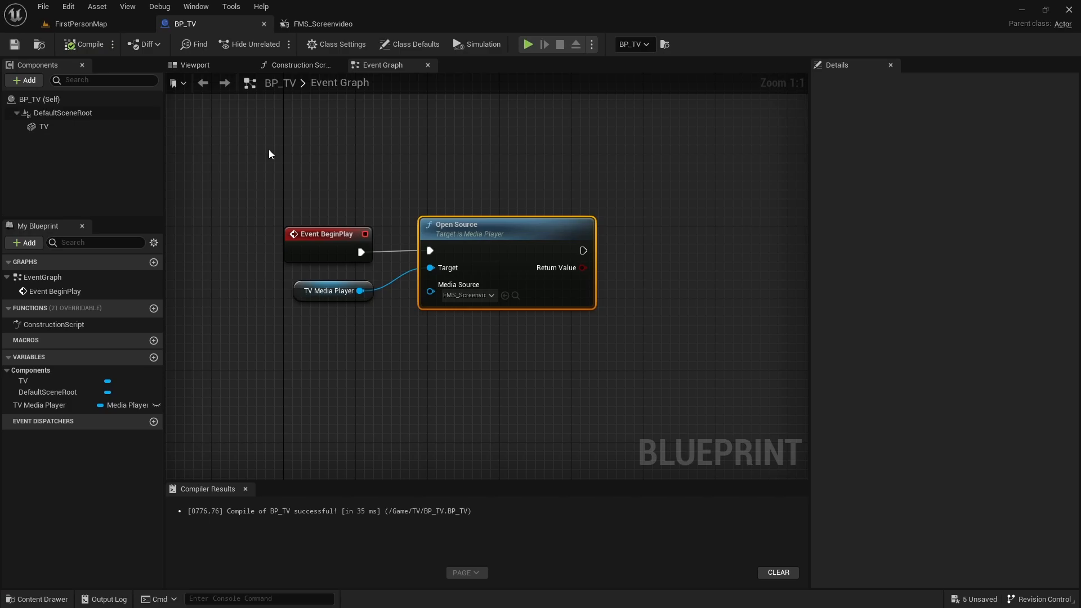
# - Add a Media Sound component to BP_TV and name it TVSound
pyautogui.click(26, 82)
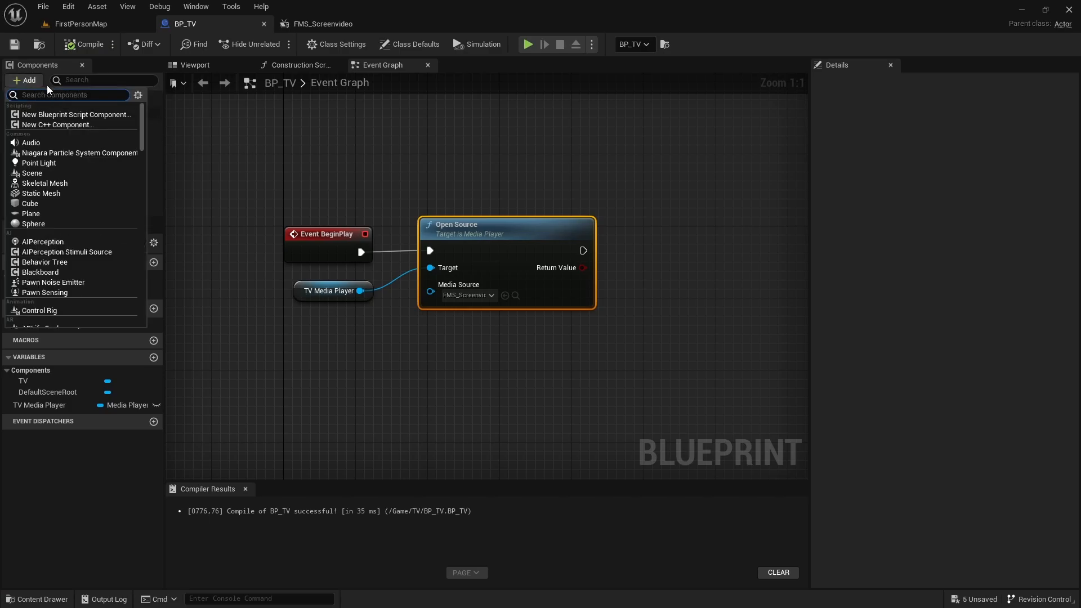
pyautogui.write('so')
pyautogui.write('me')
pyautogui.write('dia')
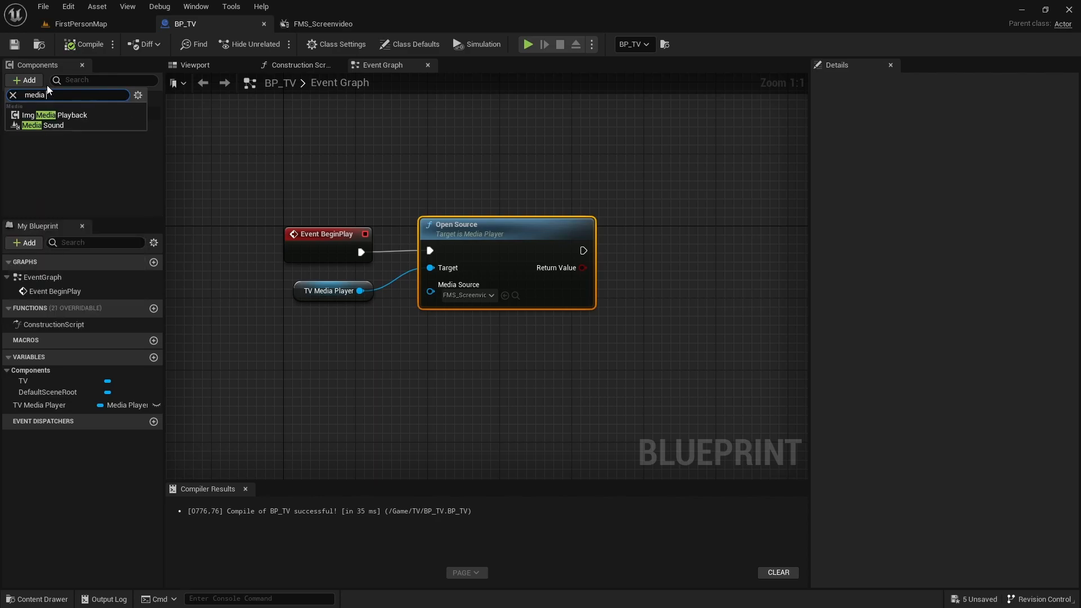
pyautogui.click(39, 126)
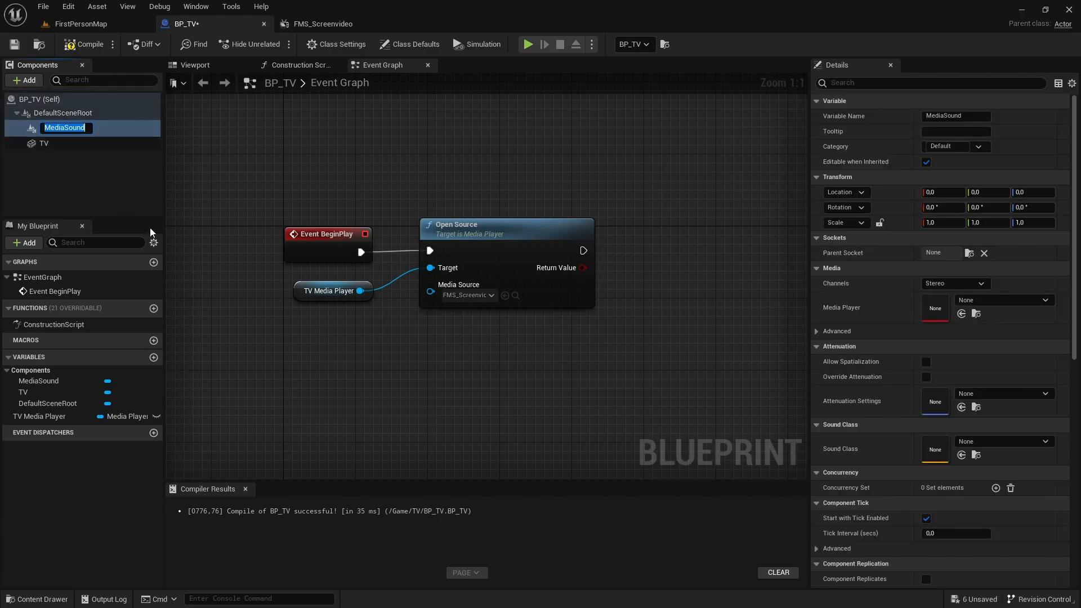
pyautogui.write('TVSound')
pyautogui.press('Return')
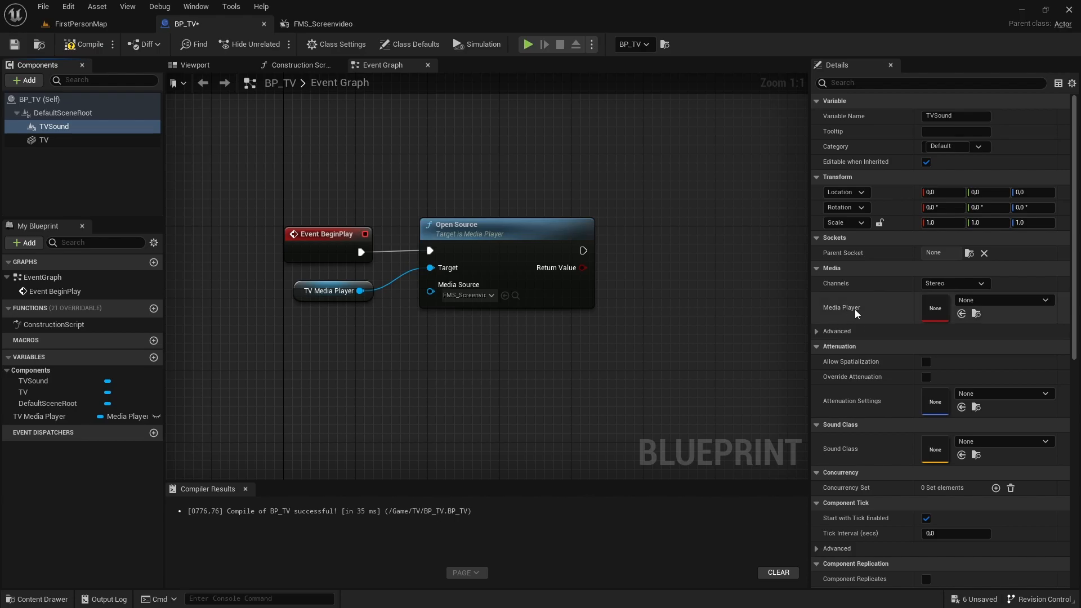
# - Assign MP_TV as the media player of TVSound and save the Blueprint
pyautogui.click(975, 301)
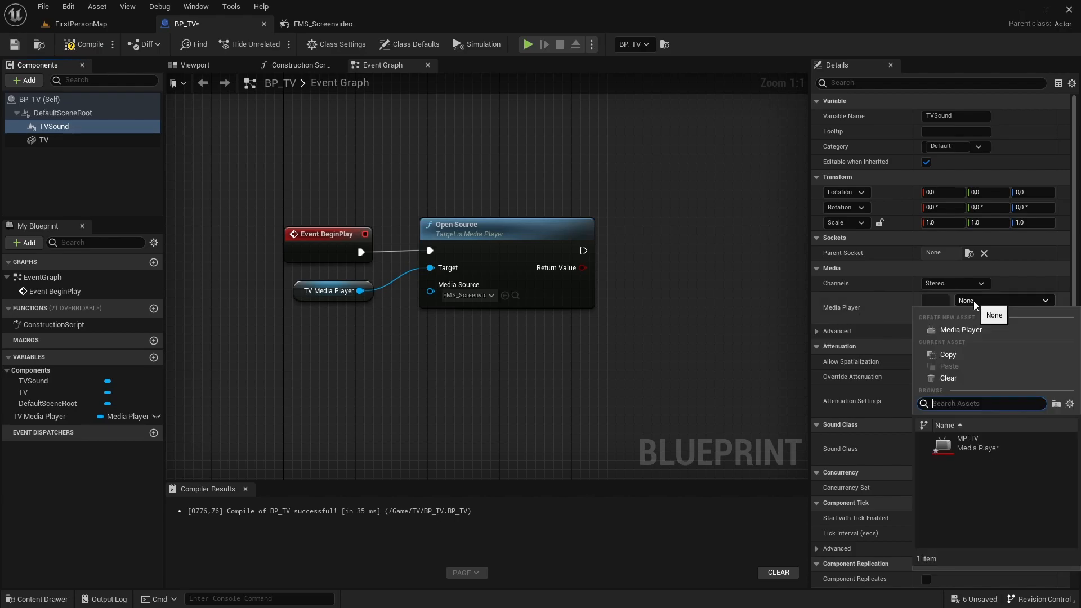
pyautogui.click(970, 444)
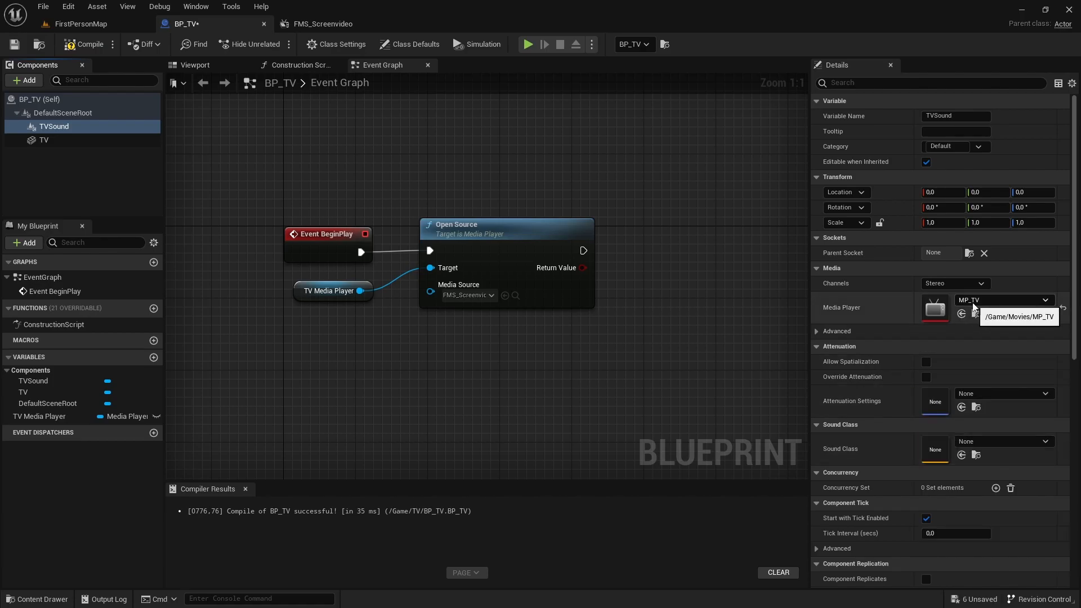
pyautogui.click(16, 45)
# - Play FirstPersonMap and walk from the TV to the far side of the level to check its sound, and stop playing
pyautogui.click(81, 24)
pyautogui.click(244, 43)
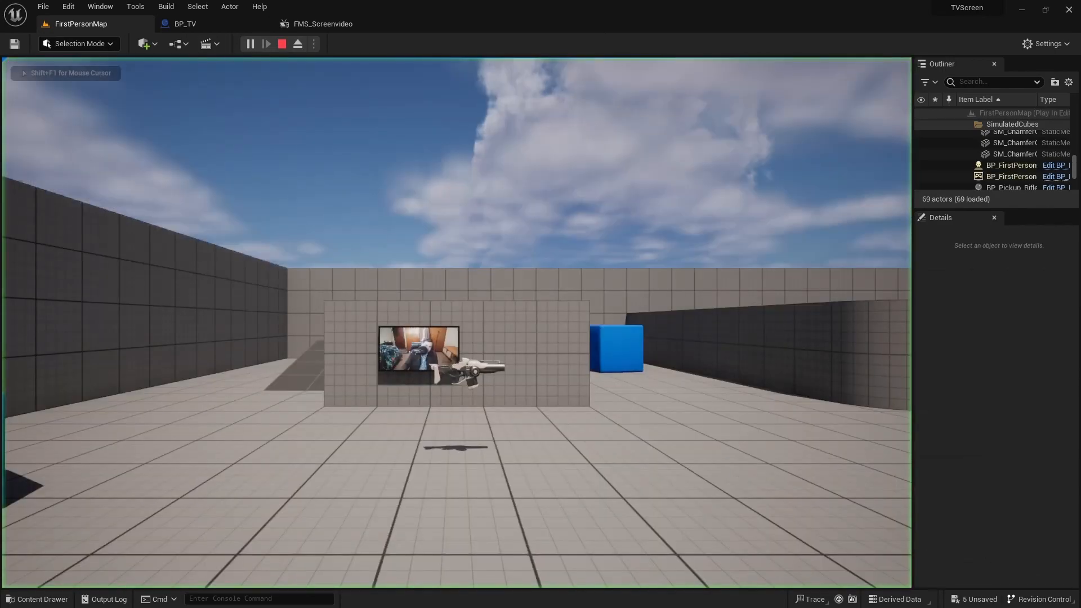
pyautogui.click(456, 323)
pyautogui.press('w')
pyautogui.press('a')
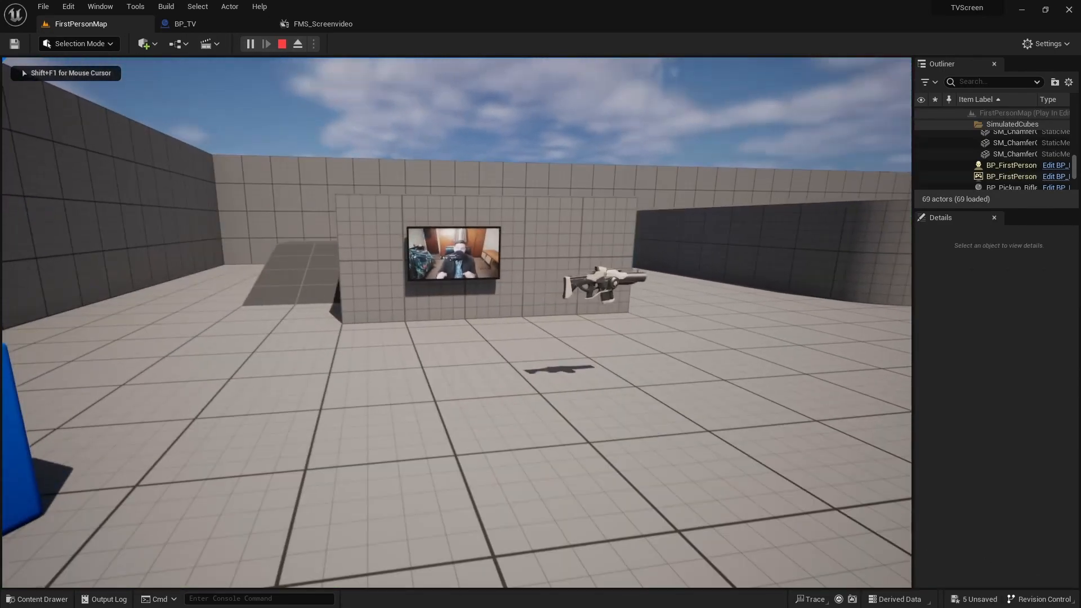
pyautogui.press('w')
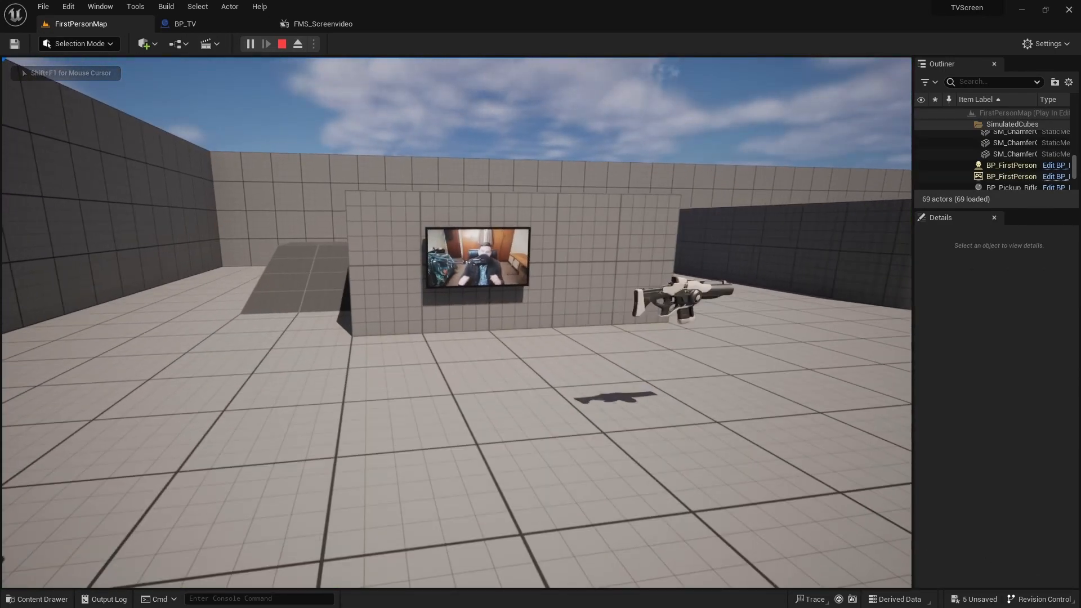
pyautogui.press('w')
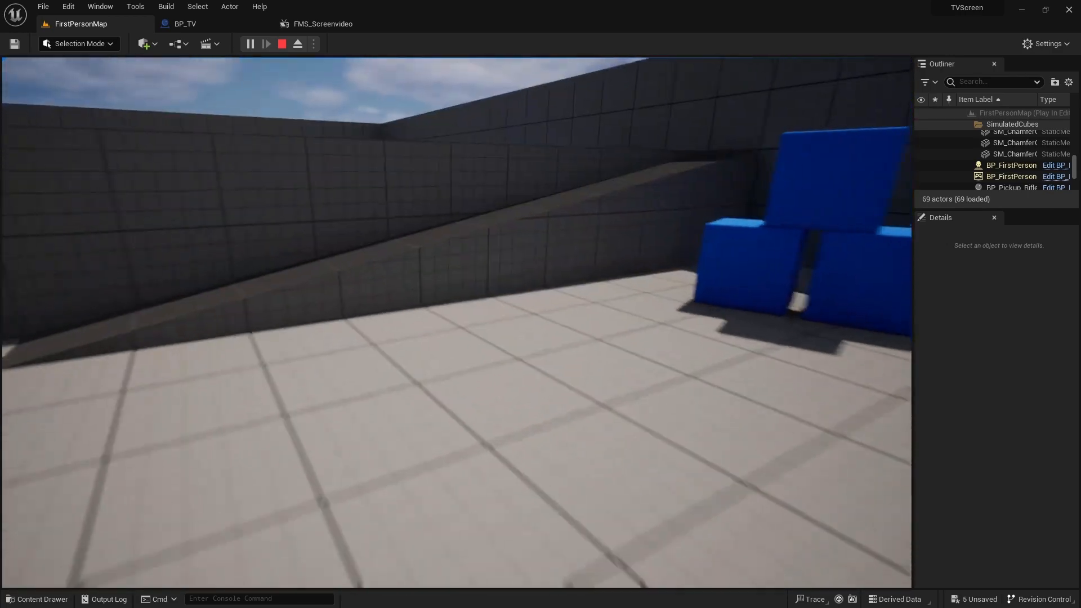
pyautogui.press('space')
pyautogui.press('w')
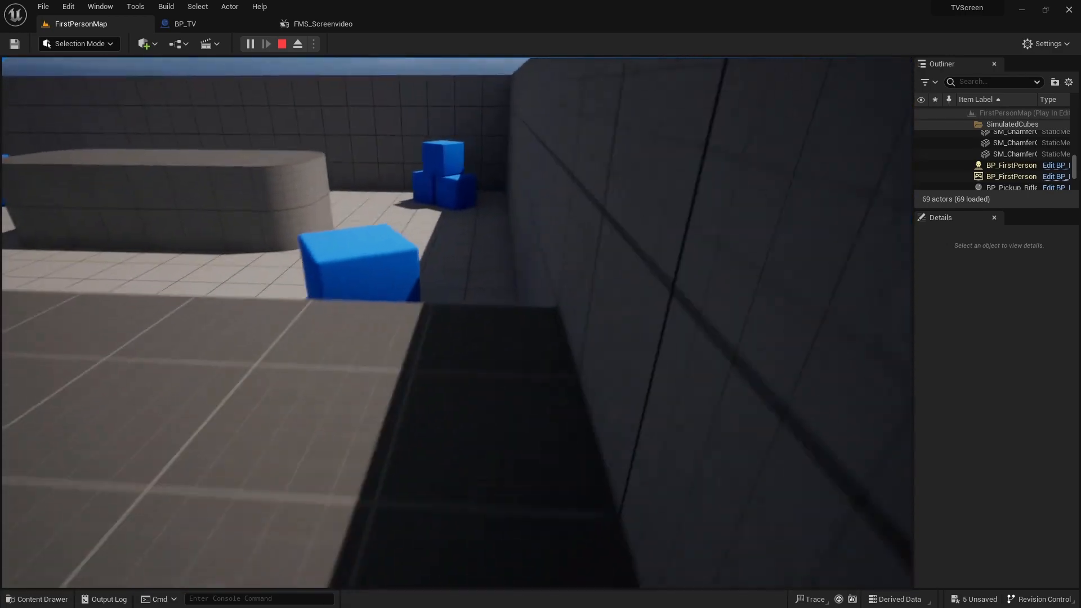
pyautogui.press('w')
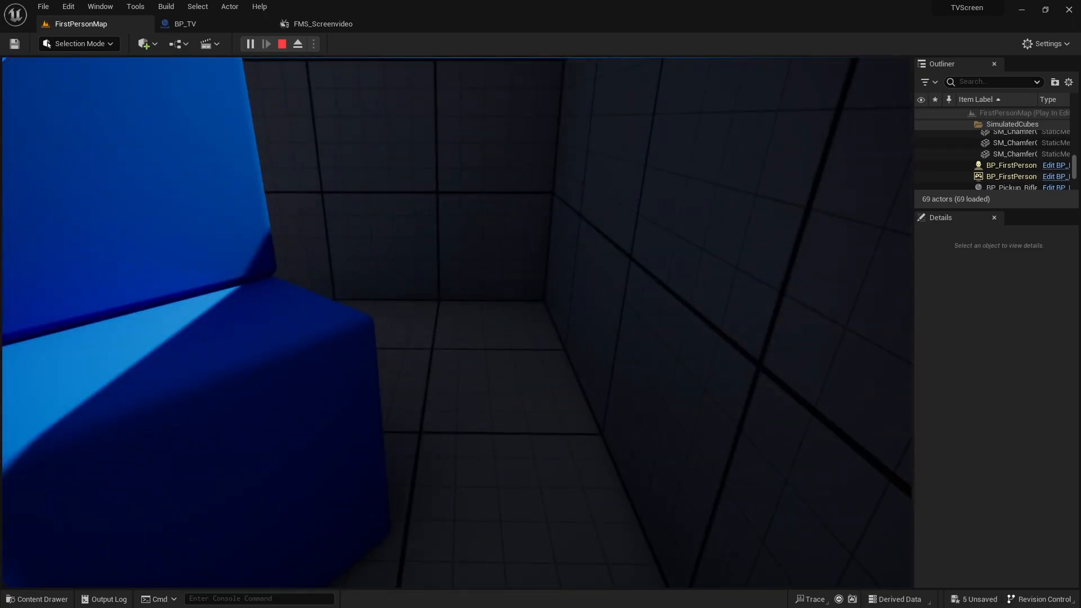
pyautogui.press('Escape')
# - Bring the level view back to the front of the wall-mounted TV
pyautogui.moveTo(545, 244); pyautogui.dragTo(607, 266, button='right')
pyautogui.press('w')
pyautogui.press('w')
pyautogui.press('a')
pyautogui.press('s')
pyautogui.press('w')
pyautogui.scroll(-7, 580, 197)
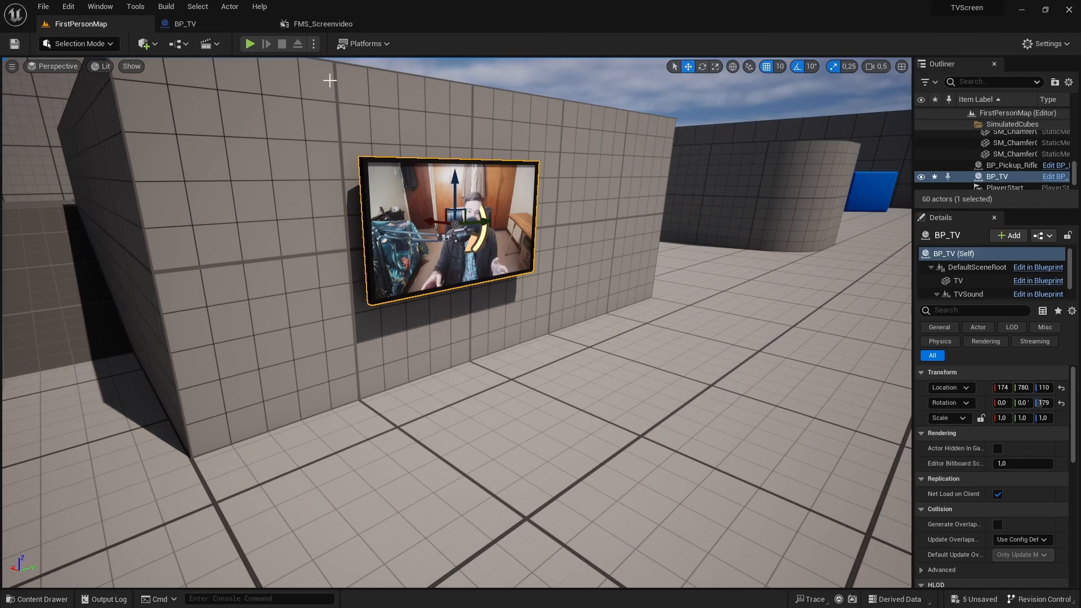
# - Enable Allow Spatialization and Override Attenuation on the TVSound component of BP_TV
pyautogui.click(201, 26)
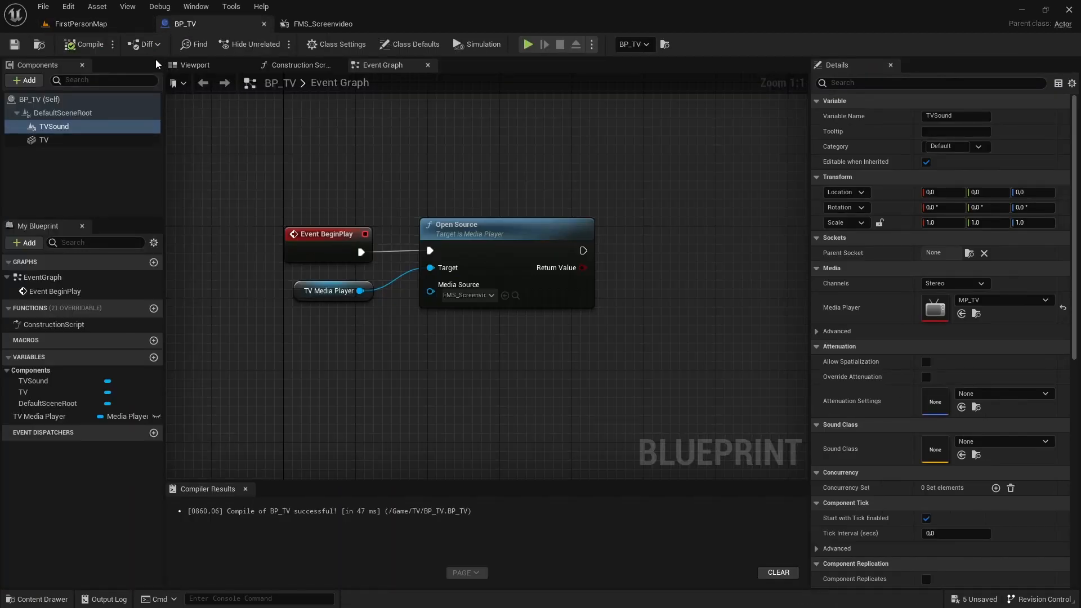
pyautogui.click(190, 69)
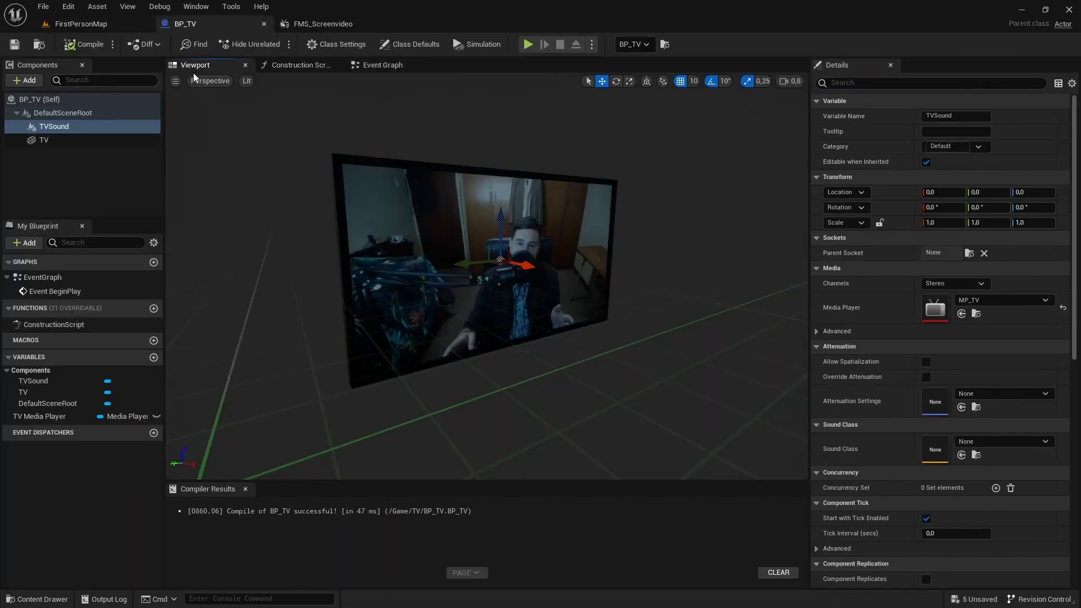
pyautogui.click(63, 128)
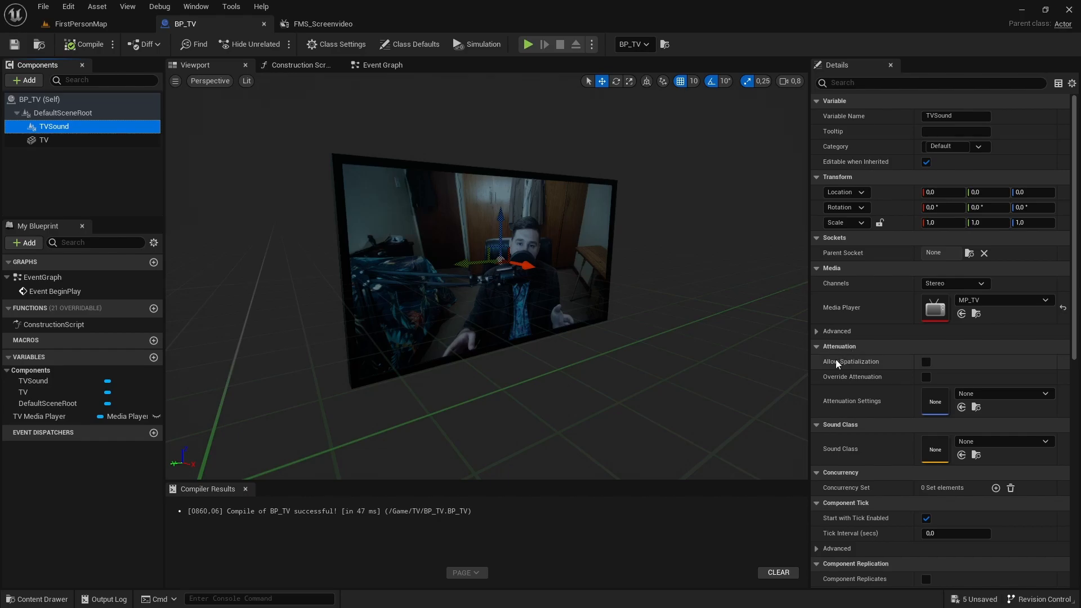
pyautogui.click(925, 365)
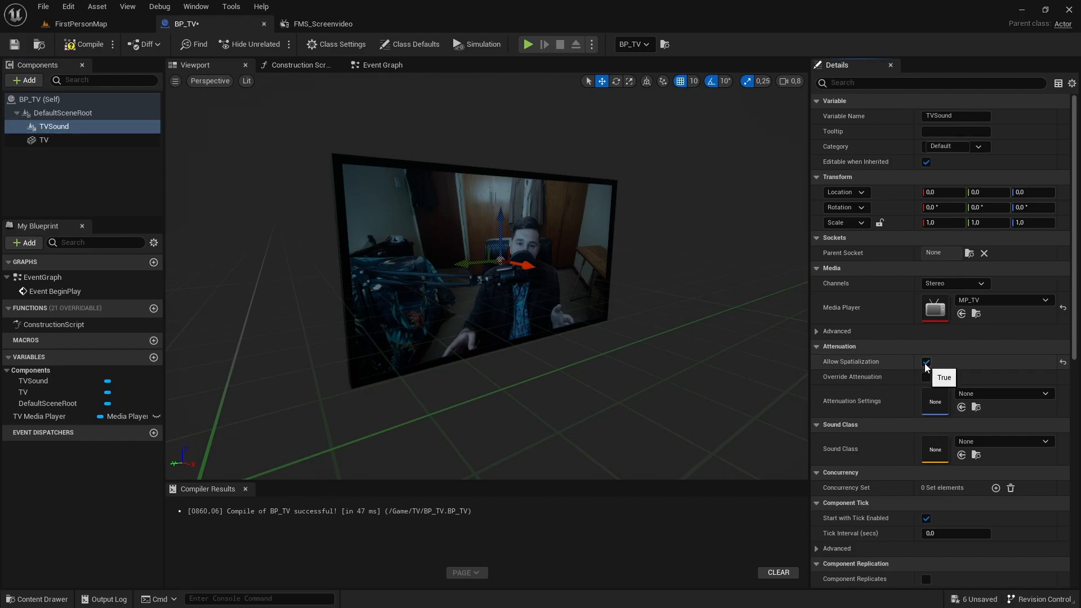
pyautogui.click(926, 376)
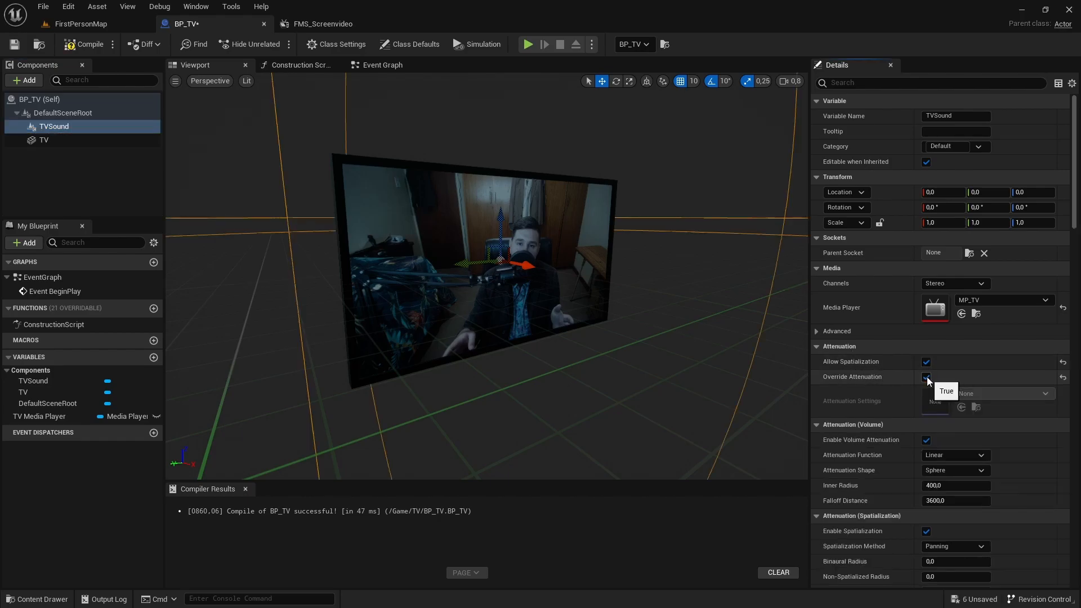
# - Examine TVSound's volume attenuation settings and the inner and outer attenuation spheres around the TV in the Blueprint viewport
pyautogui.scroll(-2, 899, 378)
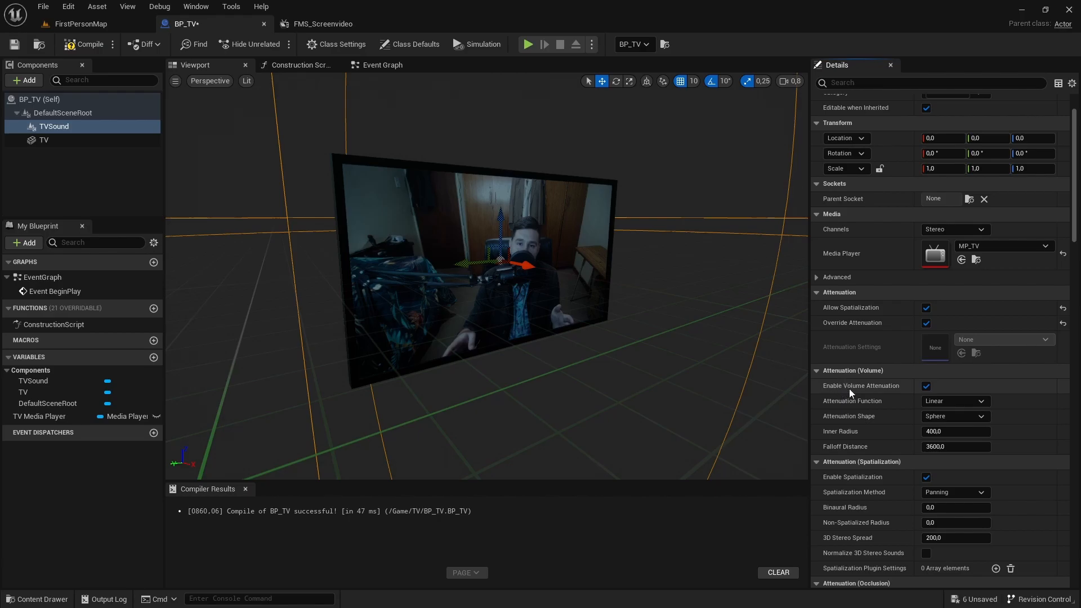
pyautogui.scroll(-1, 850, 389)
pyautogui.scroll(-1, 850, 407)
pyautogui.moveTo(620, 327); pyautogui.dragTo(761, 360, button='right')
pyautogui.press('s')
pyautogui.scroll(2, 687, 360)
pyautogui.press('w')
pyautogui.press('d')
pyautogui.moveTo(678, 256); pyautogui.dragTo(594, 251, button='right')
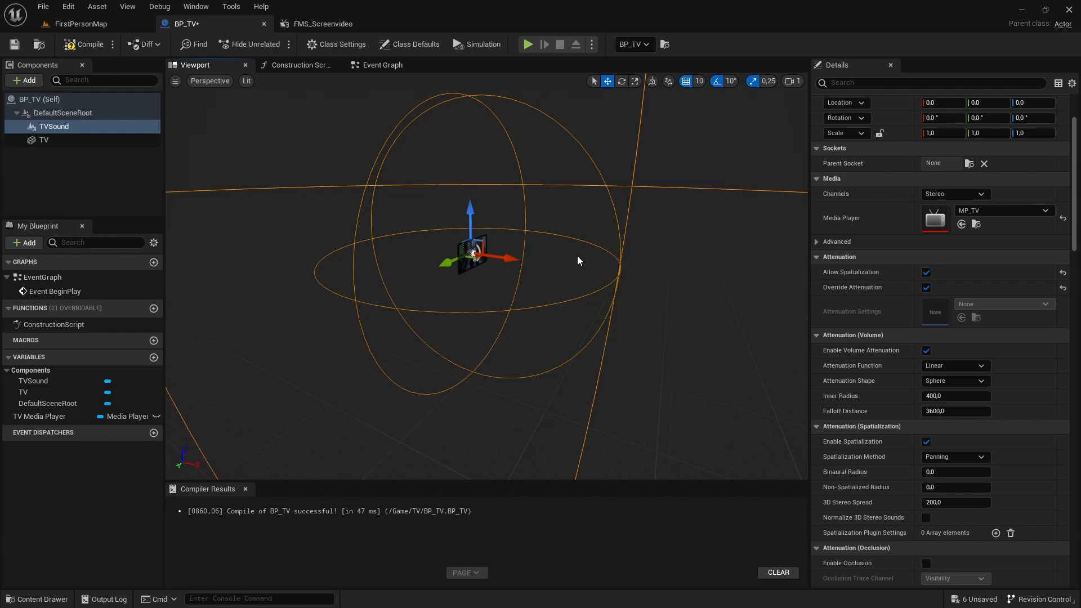
pyautogui.moveTo(578, 261); pyautogui.dragTo(555, 182, button='right')
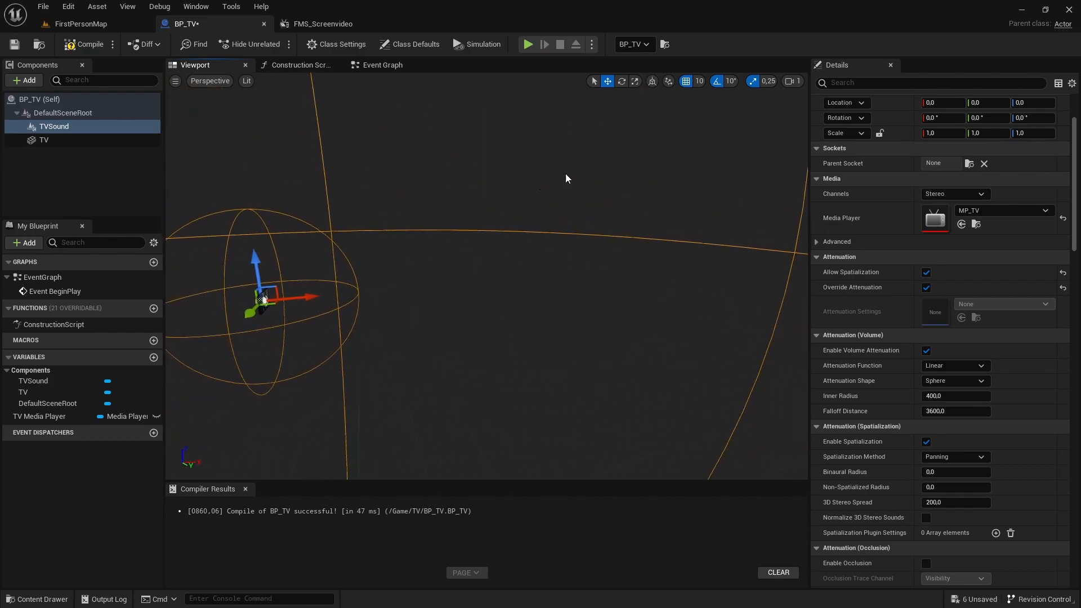
pyautogui.moveTo(506, 235)
pyautogui.mouseDown(button='right')
pyautogui.moveTo(462, 241)
pyautogui.moveTo(521, 235)
pyautogui.mouseUp(button='right')
pyautogui.press('w')
pyautogui.press('s')
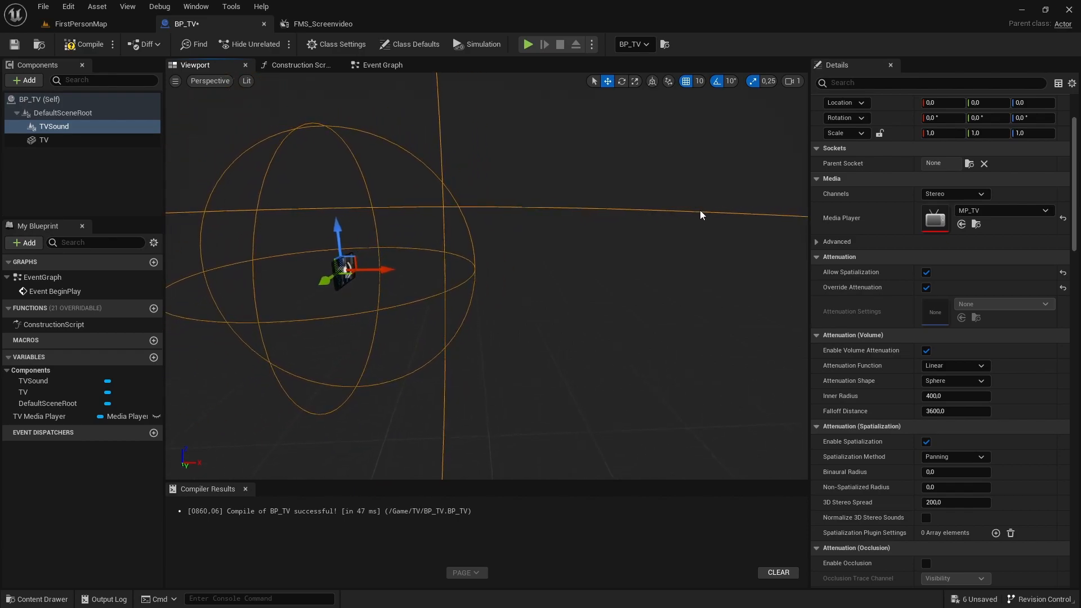
pyautogui.press('w')
pyautogui.moveTo(584, 226); pyautogui.dragTo(564, 243, button='right')
pyautogui.press('s')
pyautogui.press('e')
pyautogui.press('q')
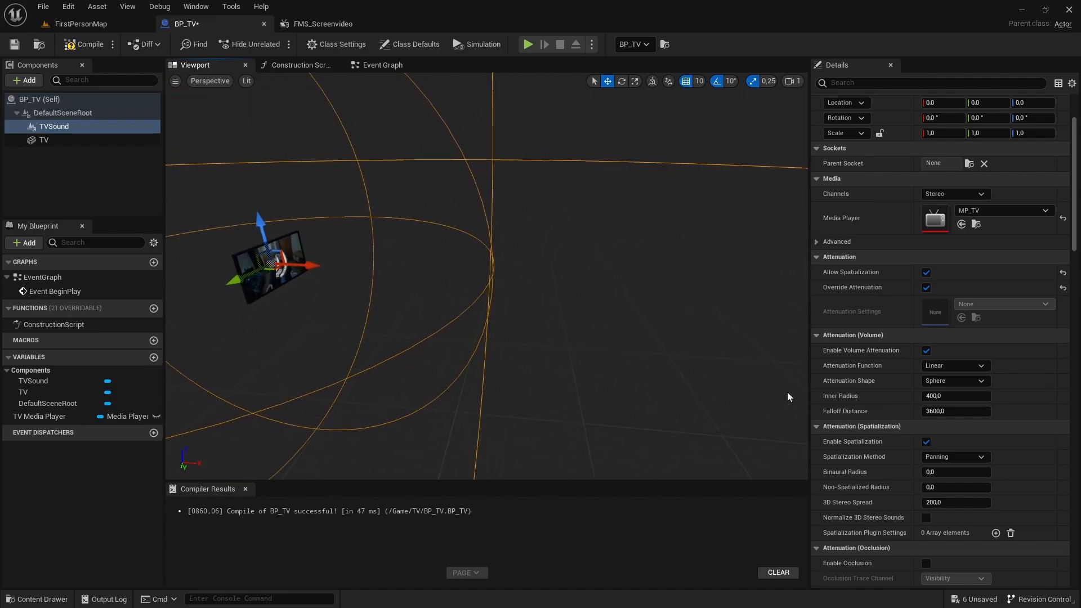
# - Set TVSound's attenuation falloff distance to 1000
pyautogui.click(951, 411)
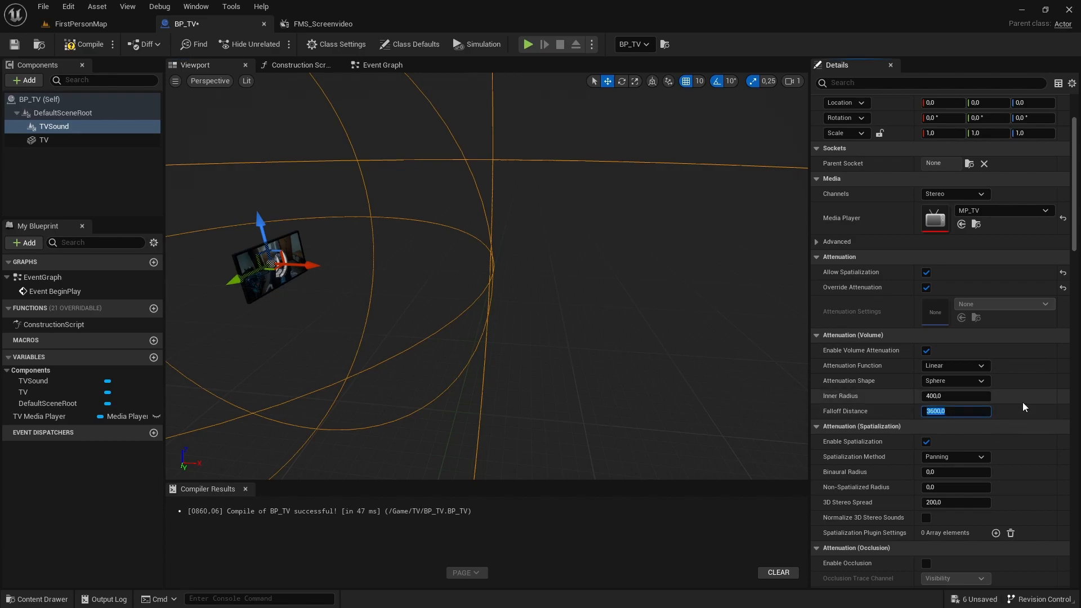
pyautogui.press('BackSpace')
pyautogui.write('1000')
pyautogui.press('Return')
# - Inspect the size of the adjusted attenuation spheres around the TV from several angles
pyautogui.press('s')
pyautogui.moveTo(493, 287)
pyautogui.mouseDown(button='right')
pyautogui.moveTo(477, 298)
pyautogui.moveTo(493, 287)
pyautogui.mouseUp(button='right')
pyautogui.scroll(1, 494, 288)
pyautogui.moveTo(635, 281); pyautogui.dragTo(610, 270, button='right')
pyautogui.press('w')
pyautogui.press('s')
pyautogui.press('w')
pyautogui.moveTo(714, 314)
pyautogui.mouseDown(button='right')
pyautogui.moveTo(738, 322)
pyautogui.moveTo(707, 313)
pyautogui.mouseUp(button='right')
pyautogui.moveTo(636, 312); pyautogui.dragTo(635, 312, button='right')
# - Compile and save BP_TV, and return to the FirstPersonMap level
pyautogui.click(85, 43)
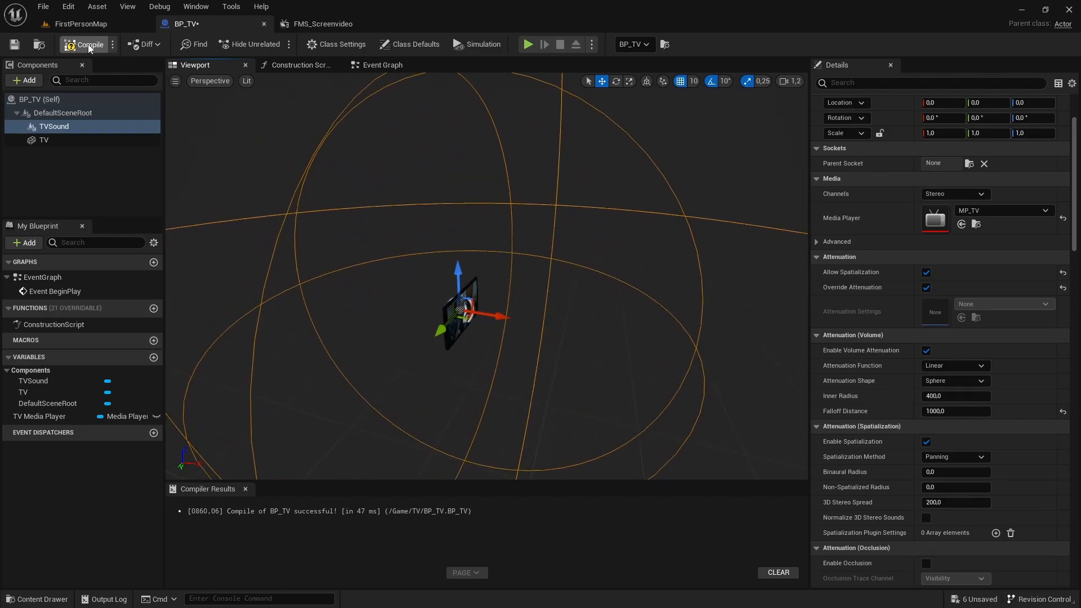
pyautogui.click(14, 44)
pyautogui.click(70, 24)
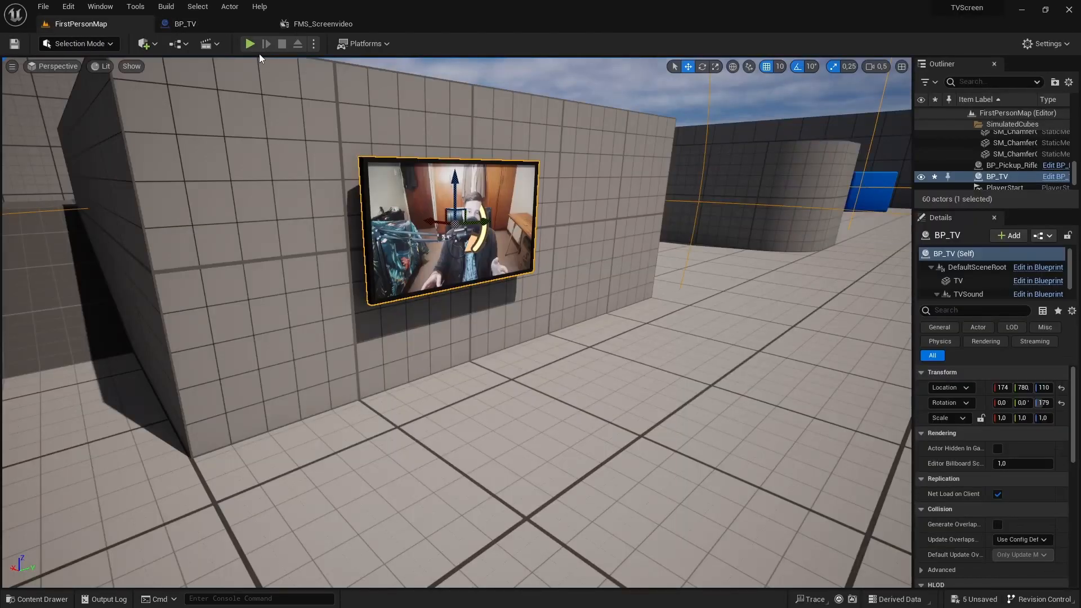
# - Play the level, move toward and away from the TV to test the sound falloff, and stop playing
pyautogui.click(250, 44)
pyautogui.press('w')
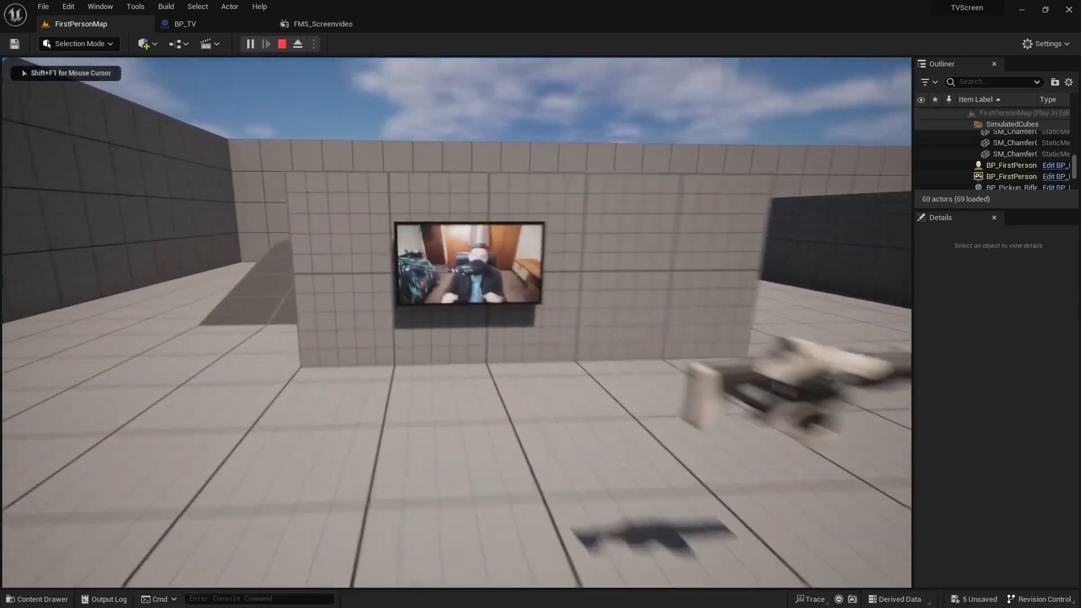
pyautogui.press('s')
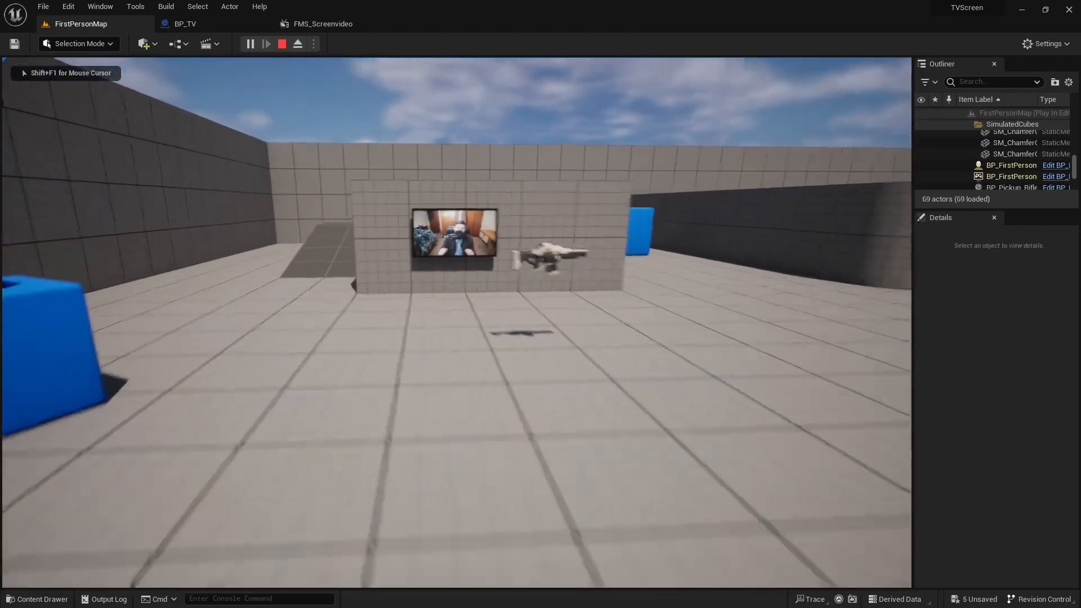
pyautogui.press('d')
pyautogui.press('a')
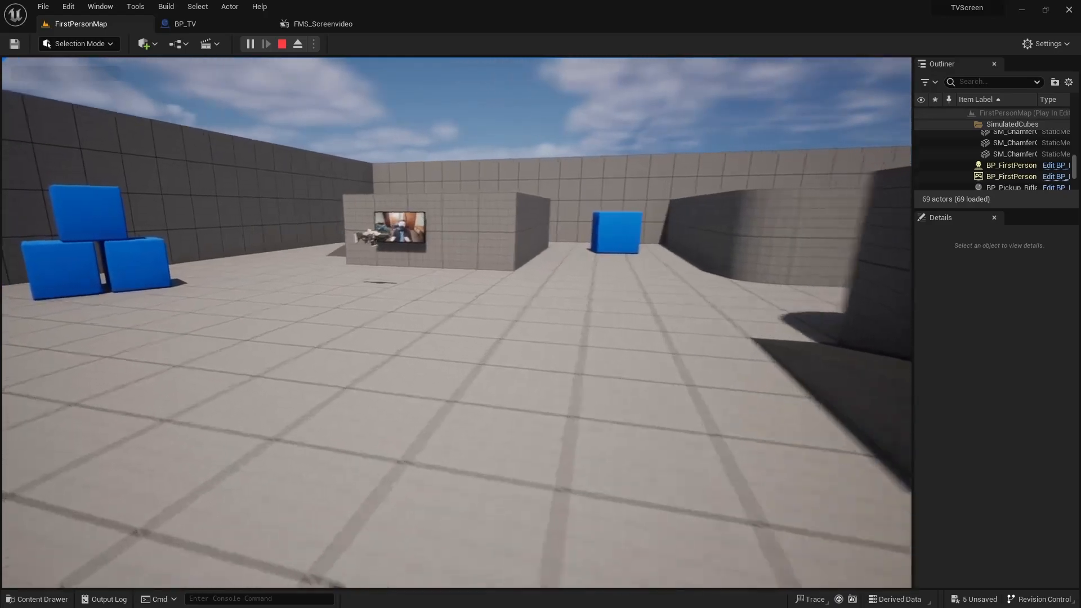
pyautogui.press('w')
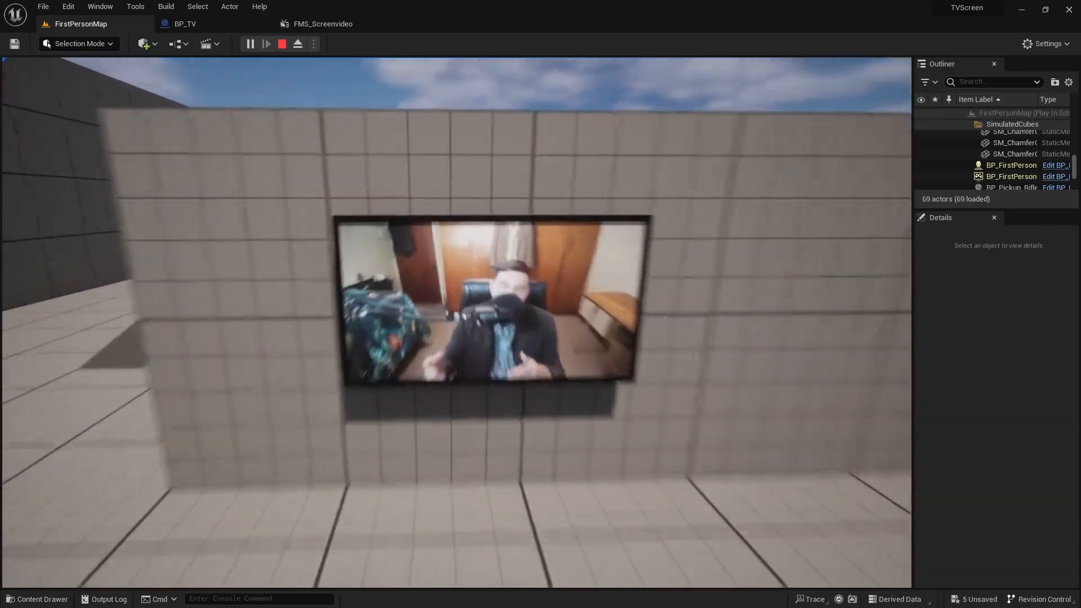
pyautogui.press('s')
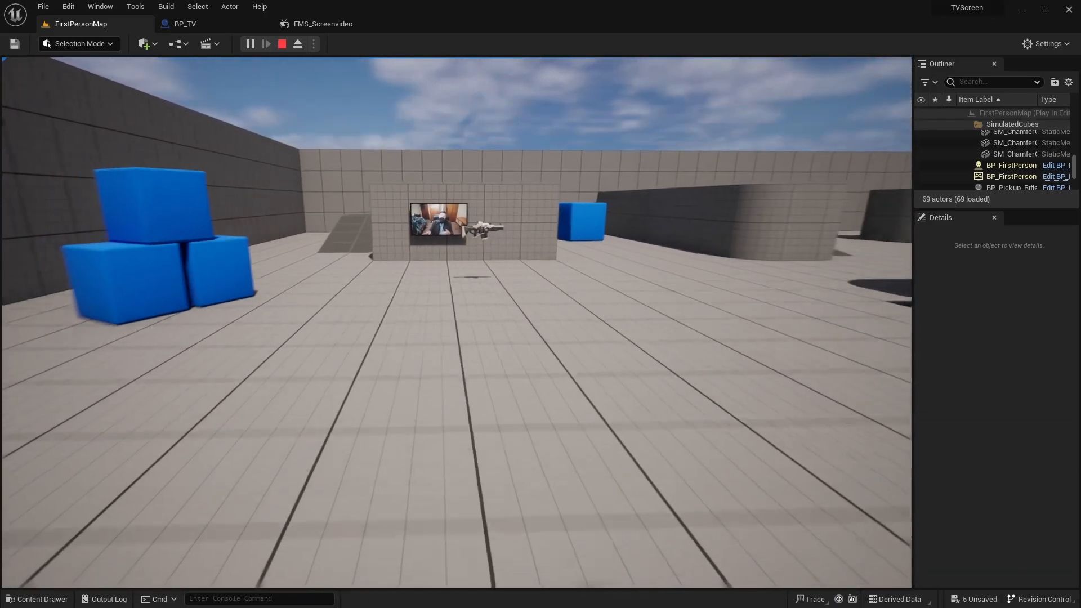
pyautogui.press('Escape')
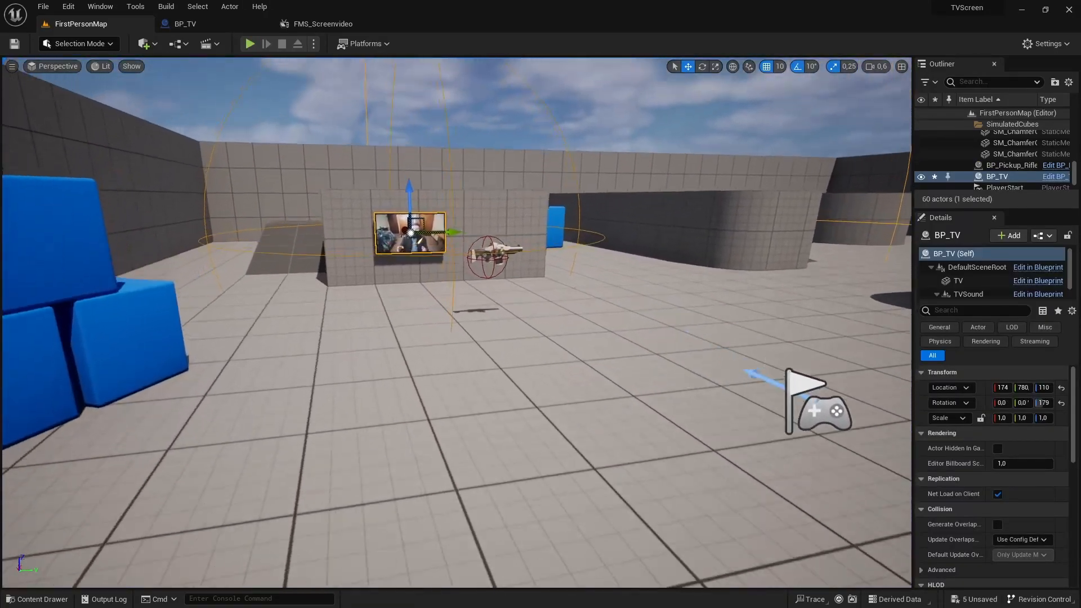
# - Examine the picture on the TV screen up close and from an angle in the level
pyautogui.press('w')
pyautogui.moveTo(456, 322); pyautogui.dragTo(490, 367, button='right')
pyautogui.press('w')
pyautogui.moveTo(450, 225)
pyautogui.mouseDown(button='right')
pyautogui.moveTo(414, 209)
pyautogui.moveTo(430, 239)
pyautogui.moveTo(440, 229)
pyautogui.mouseUp(button='right')
pyautogui.press('w')
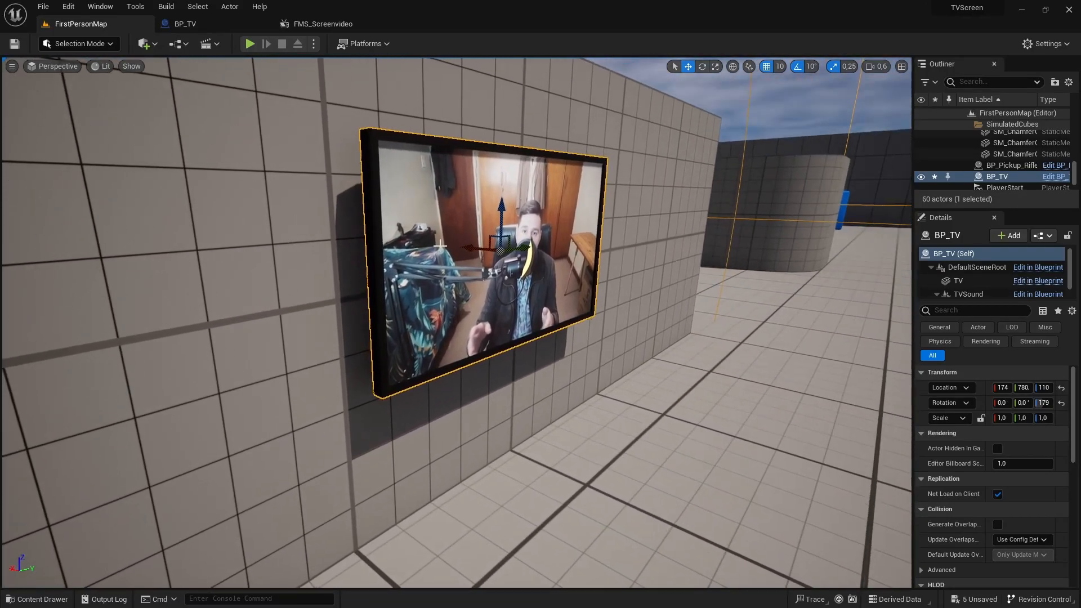
pyautogui.press('s')
pyautogui.moveTo(511, 250); pyautogui.dragTo(491, 262, button='right')
pyautogui.press('d')
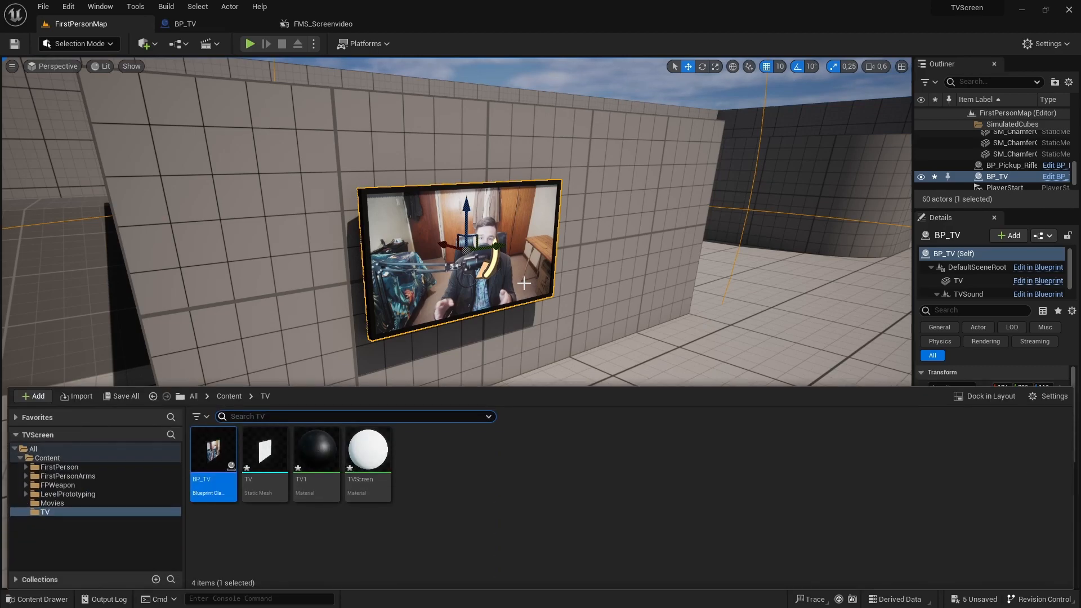
# - Open the M_TV material from the Movies folder and move its Texture Sample node away from the material output node
pyautogui.click(228, 396)
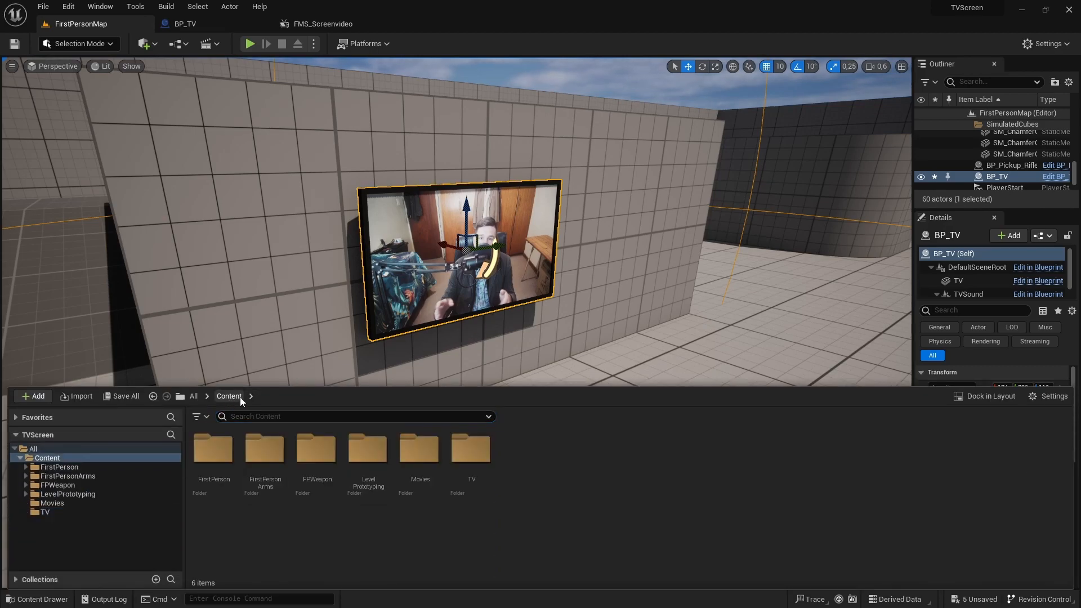
pyautogui.doubleClick(426, 455)
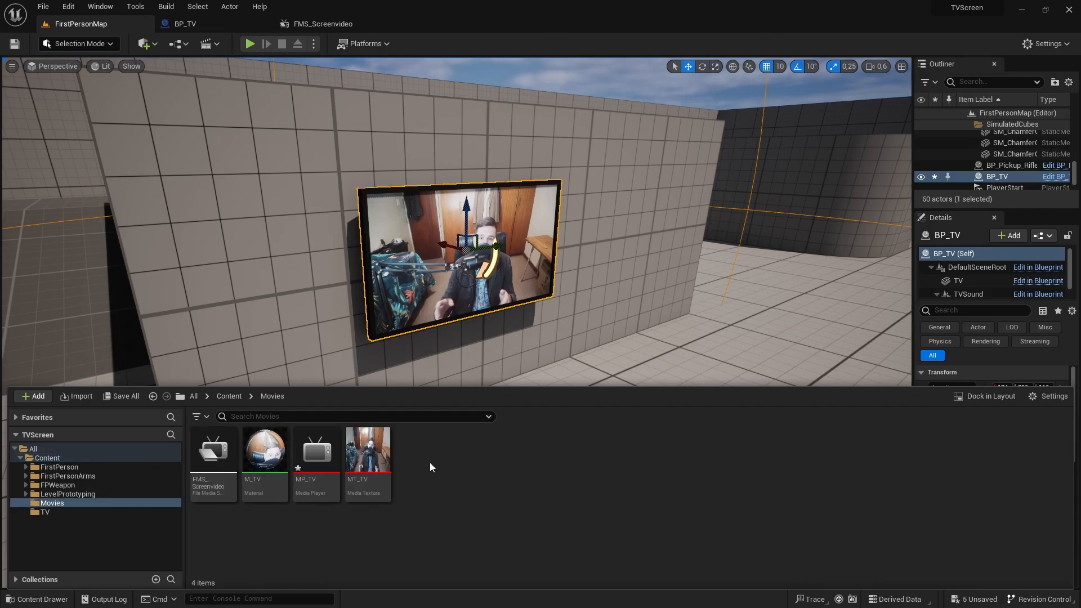
pyautogui.doubleClick(259, 454)
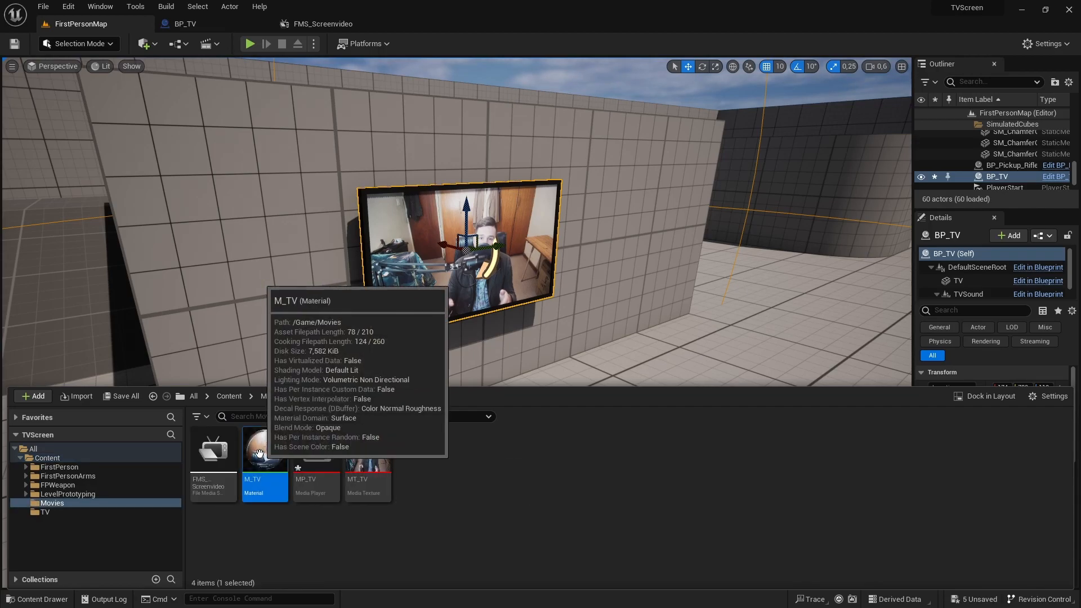
pyautogui.rightClick(452, 349)
pyautogui.click(423, 281)
pyautogui.moveTo(500, 256); pyautogui.dragTo(238, 261)
pyautogui.moveTo(365, 301); pyautogui.dragTo(477, 262, button='right')
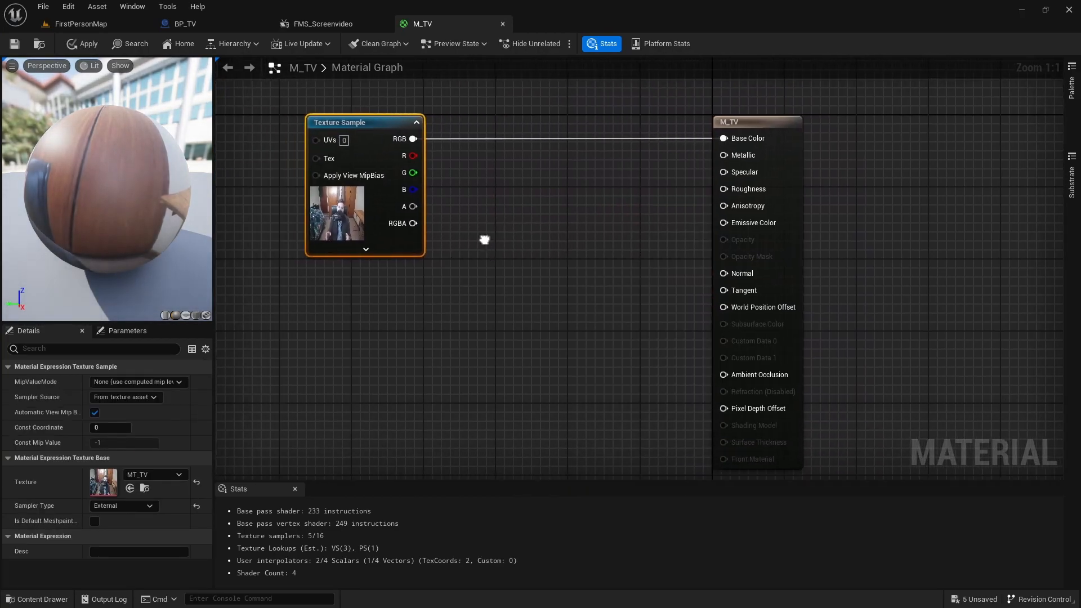
# - Add a Multiply node with its A input fed by the Texture Sample's RGB output
pyautogui.moveTo(430, 144); pyautogui.dragTo(518, 257)
pyautogui.write('multi')
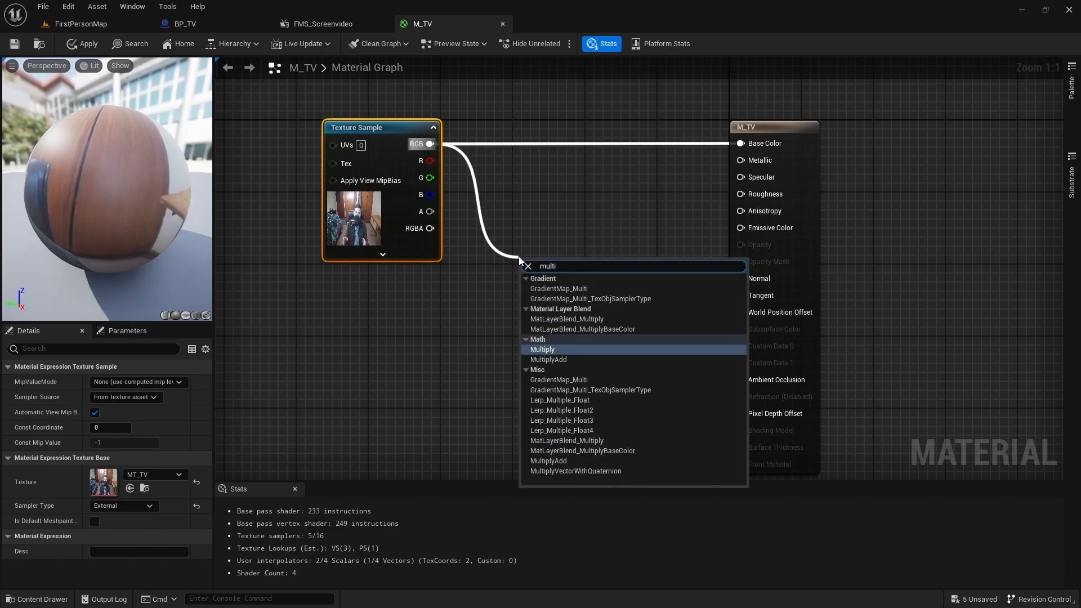
pyautogui.press('Return')
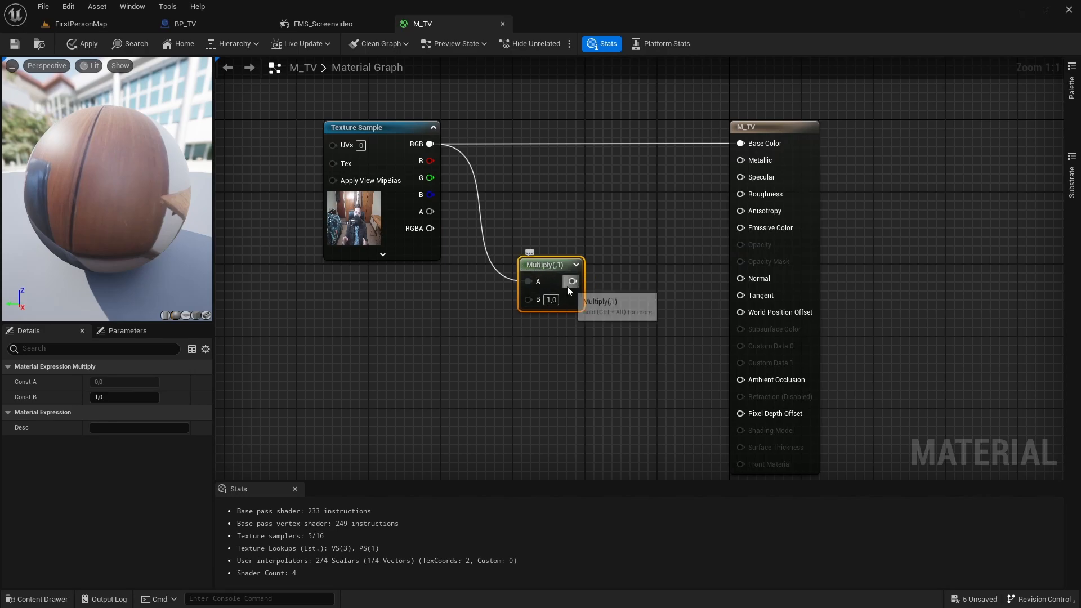
pyautogui.moveTo(527, 302); pyautogui.dragTo(425, 329)
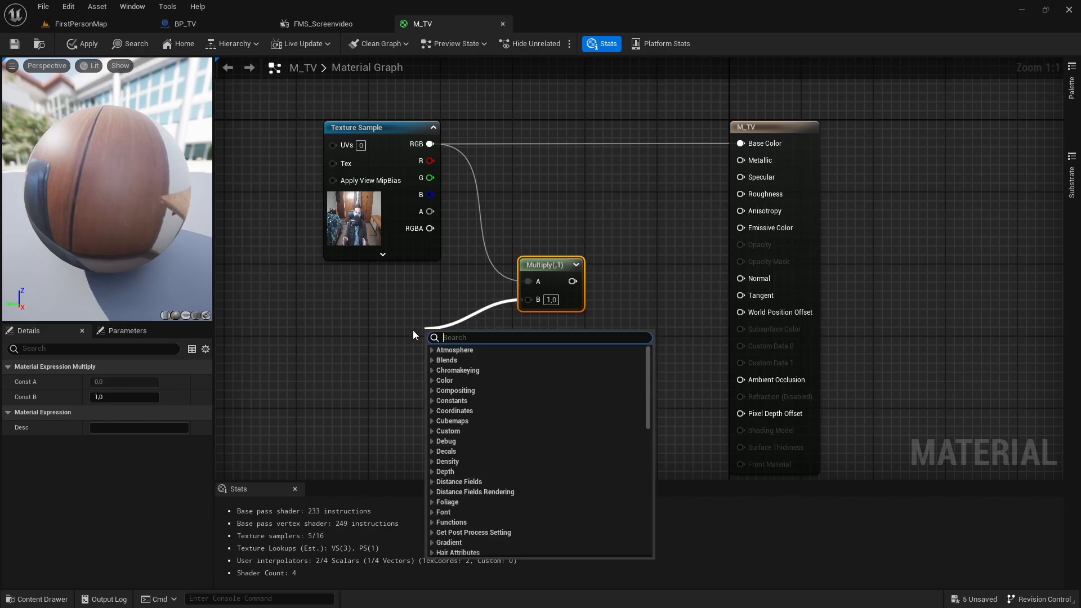
pyautogui.moveTo(454, 310); pyautogui.dragTo(462, 278, button='right')
pyautogui.moveTo(536, 267); pyautogui.dragTo(467, 386)
pyautogui.moveTo(462, 276); pyautogui.dragTo(394, 309, button='right')
pyautogui.moveTo(468, 298); pyautogui.dragTo(399, 355)
pyautogui.moveTo(400, 314); pyautogui.dragTo(386, 338, button='right')
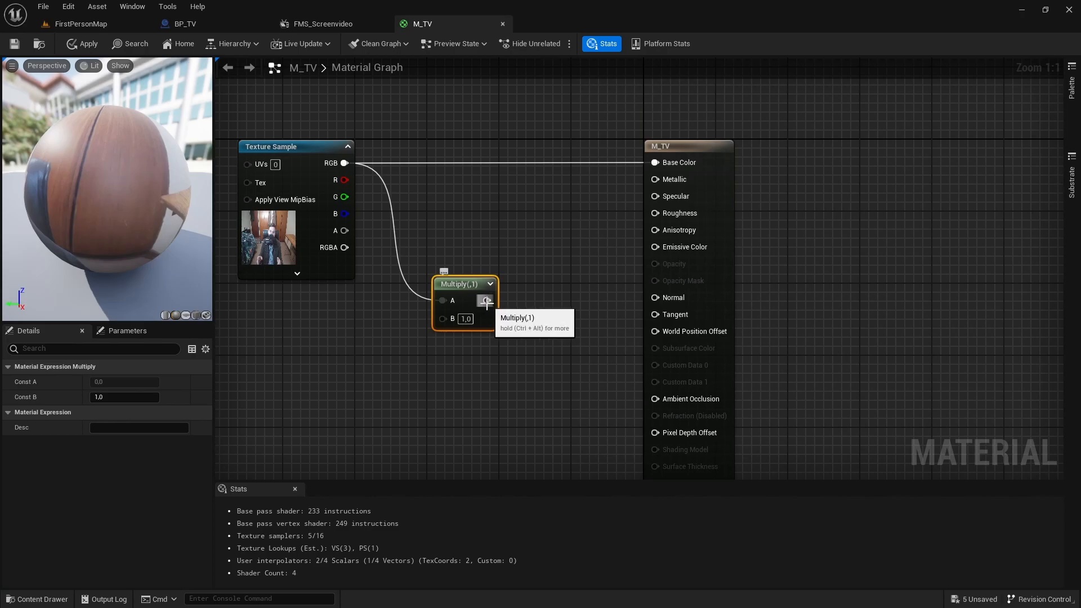
# - Connect the Multiply node's output to the material's Emissive Color input and check the preview sphere
pyautogui.moveTo(487, 301); pyautogui.dragTo(651, 247)
pyautogui.moveTo(194, 195); pyautogui.dragTo(76, 211)
pyautogui.moveTo(445, 217); pyautogui.dragTo(420, 249, button='right')
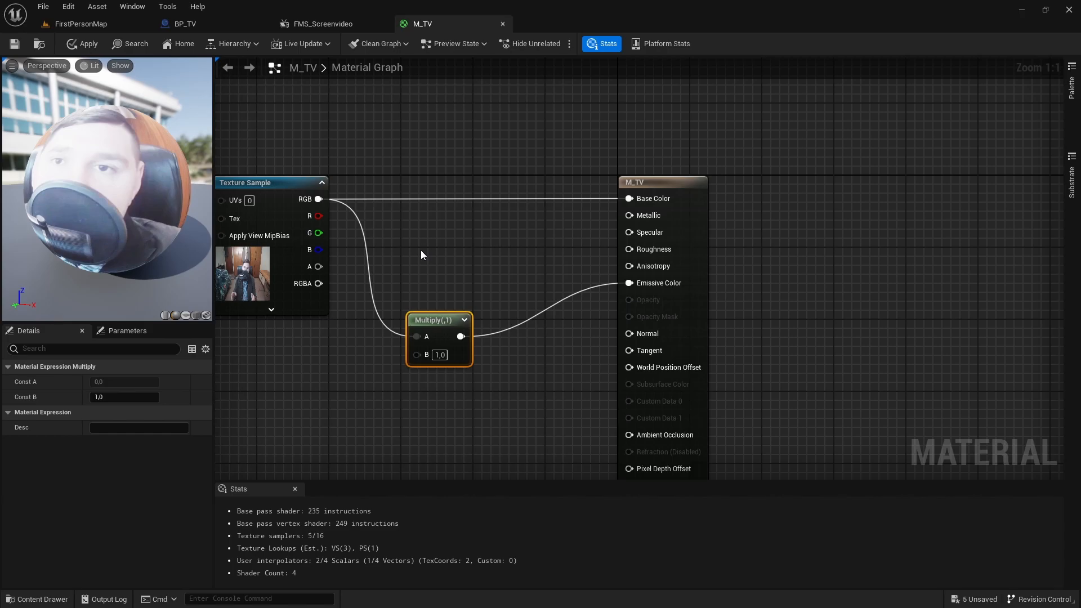
pyautogui.moveTo(424, 250); pyautogui.dragTo(445, 265, button='right')
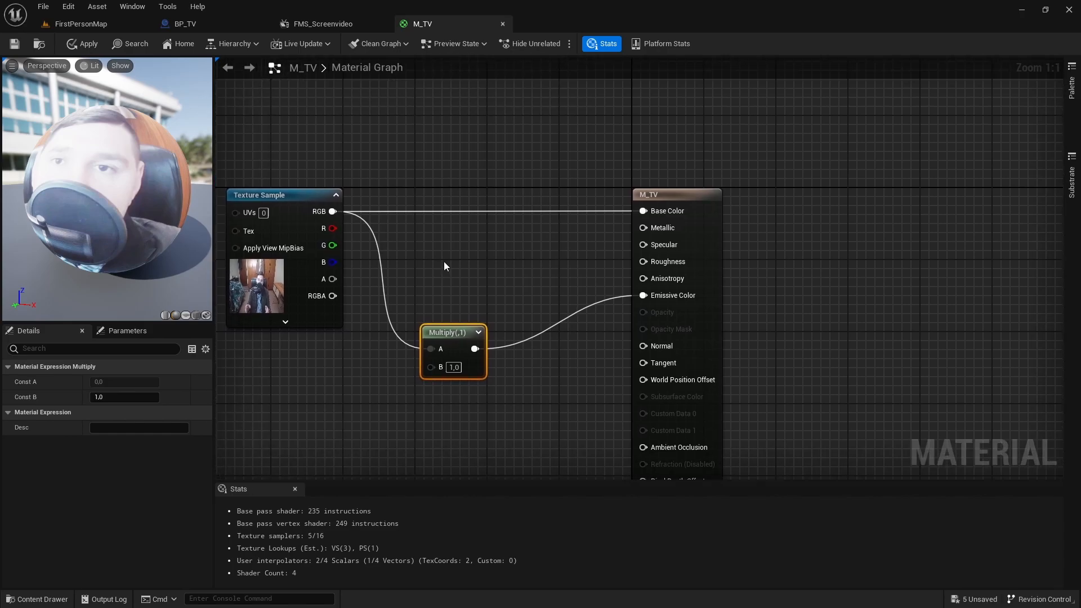
# - Add a Constant node with value 0, connect it to the material's Roughness input, and save M_TV
pyautogui.click(524, 235)
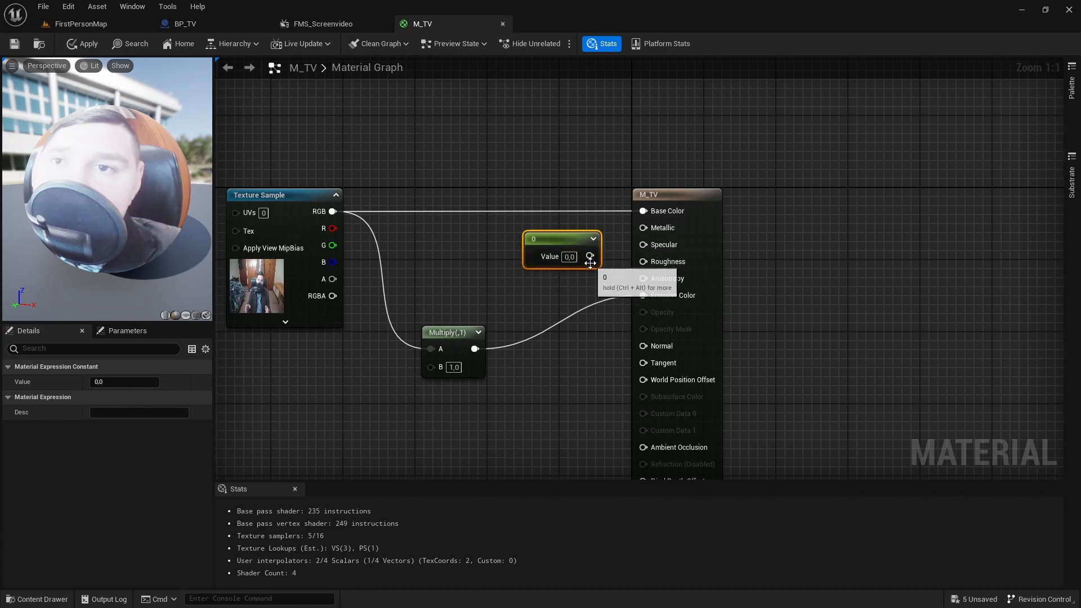
pyautogui.moveTo(590, 256); pyautogui.dragTo(652, 263)
pyautogui.moveTo(135, 190); pyautogui.dragTo(127, 168)
pyautogui.click(15, 45)
# - Return to the FirstPersonMap level and examine the TV with the updated material
pyautogui.click(82, 24)
pyautogui.moveTo(276, 142); pyautogui.dragTo(354, 111, button='right')
pyautogui.press('a')
pyautogui.scroll(-4, 358, 110)
pyautogui.press('d')
pyautogui.moveTo(328, 154); pyautogui.dragTo(328, 154, button='right')
pyautogui.press('w')
# - Select the level's directional light and set its intensity to 0.5 lux
pyautogui.press('e')
pyautogui.moveTo(478, 230); pyautogui.dragTo(35, 197, button='right')
pyautogui.press('d')
pyautogui.scroll(3, 474, 228)
pyautogui.press('d')
pyautogui.press('e')
pyautogui.press('q')
pyautogui.press('w')
pyautogui.moveTo(430, 196); pyautogui.dragTo(882, 427, button='right')
pyautogui.click(429, 202)
pyautogui.click(1030, 463)
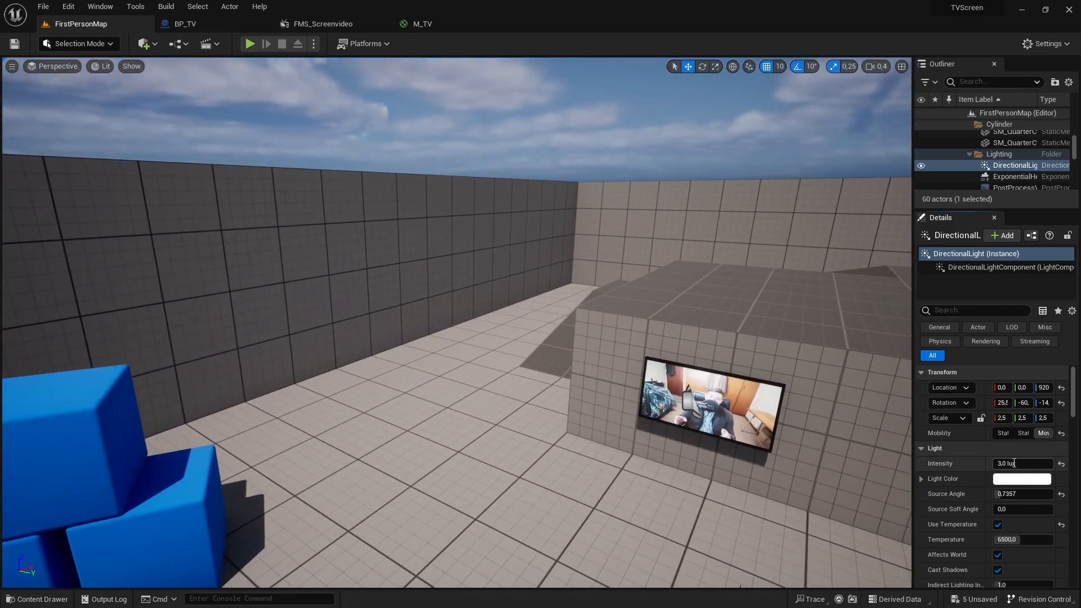
pyautogui.write('0.5')
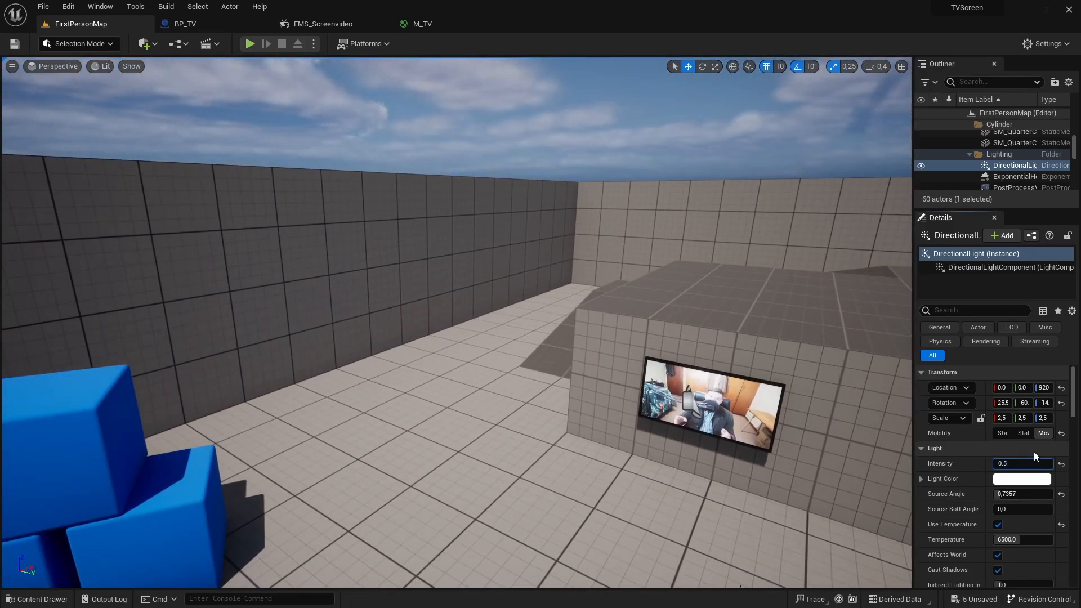
pyautogui.press('Return')
# - Inspect the glowing TV screen up close in the darkened level
pyautogui.moveTo(692, 356); pyautogui.dragTo(895, 346, button='right')
pyautogui.press('w')
pyautogui.scroll(1, 805, 375)
pyautogui.press('a')
pyautogui.scroll(-4, 895, 347)
pyautogui.press('w')
pyautogui.press('s')
pyautogui.scroll(3, 458, 323)
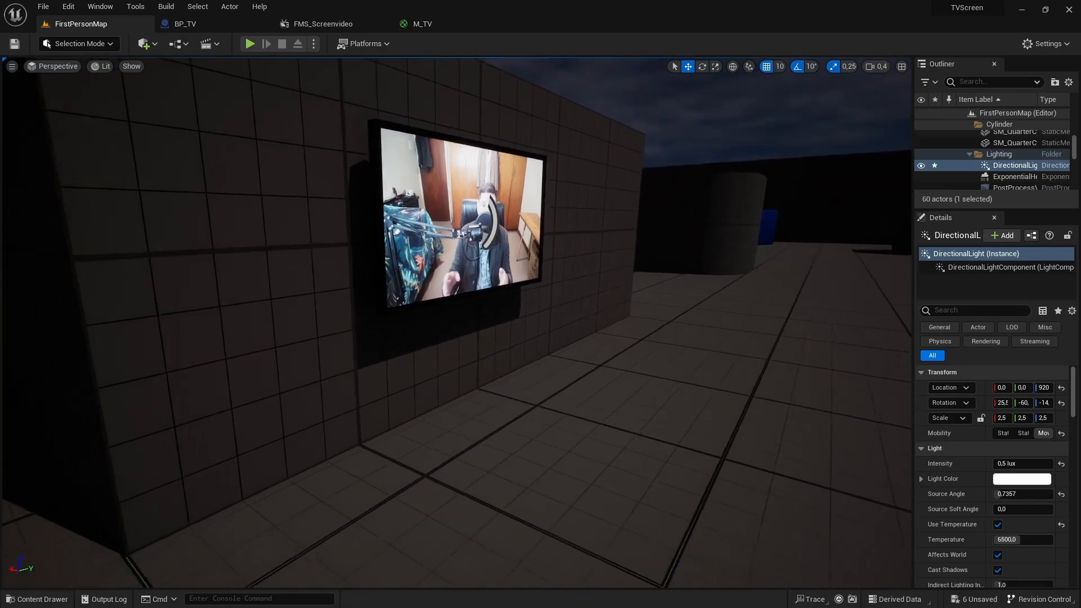
pyautogui.moveTo(517, 302); pyautogui.dragTo(479, 294, button='right')
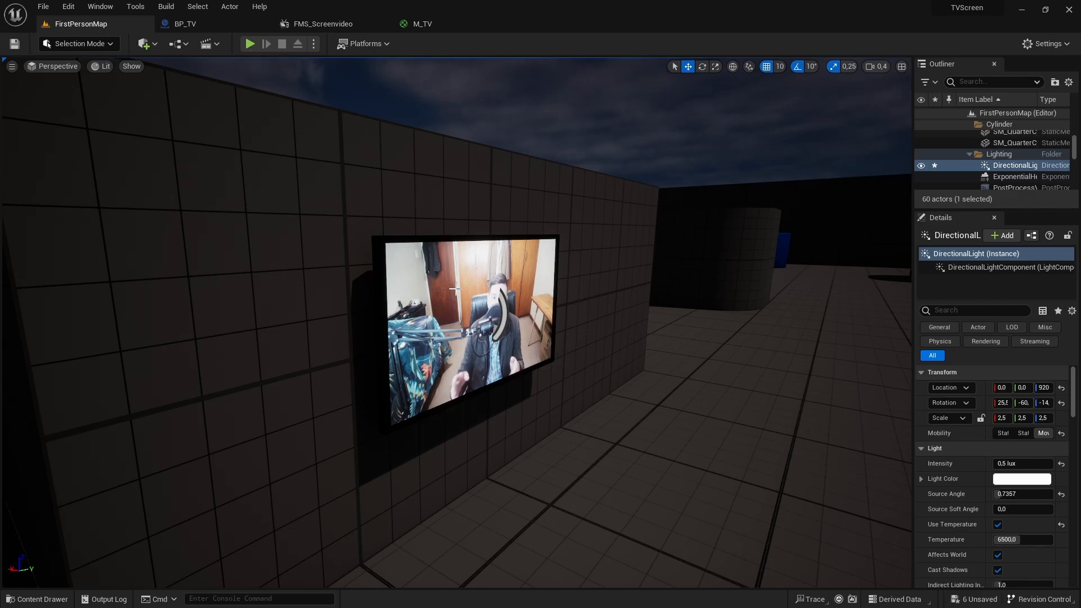
# - In BP_TV's event graph, add a Set Looping node targeting TV Media Player and connect its execution after Open Source
pyautogui.click(320, 24)
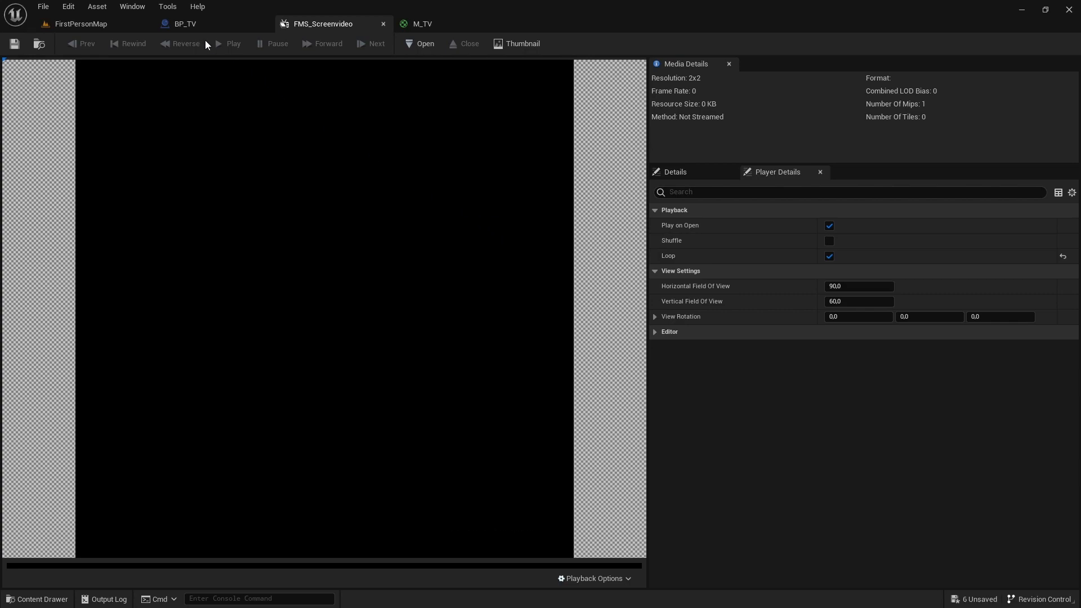
pyautogui.click(192, 24)
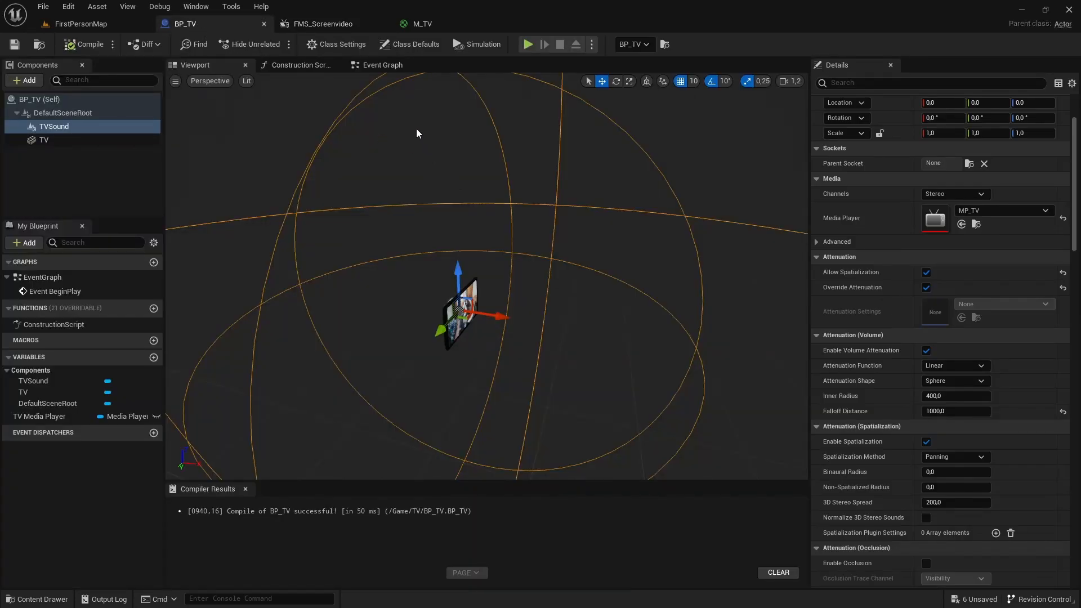
pyautogui.click(381, 66)
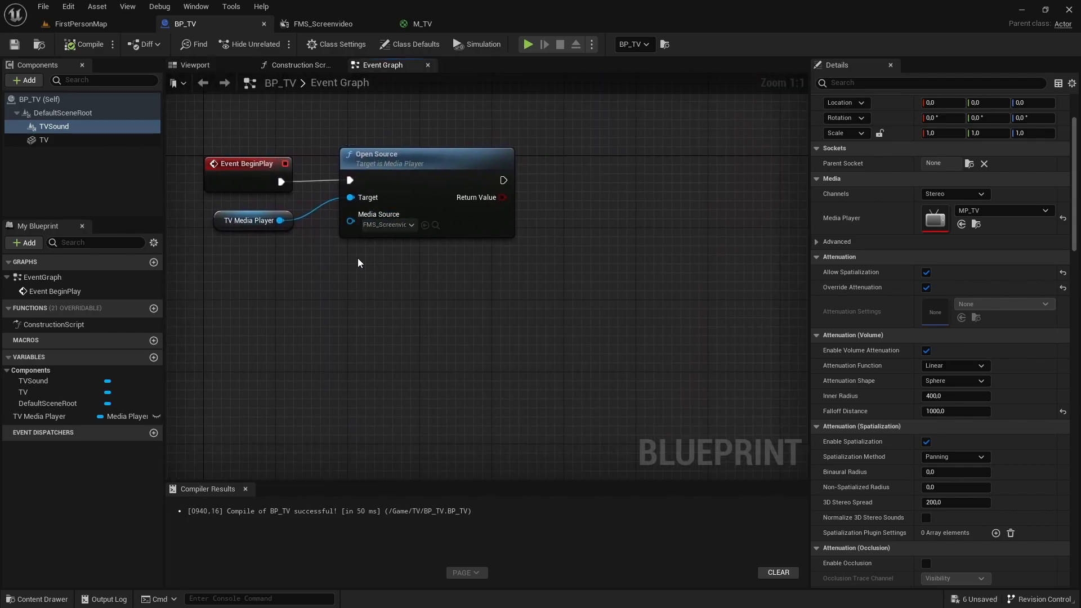
pyautogui.moveTo(48, 417); pyautogui.dragTo(535, 246)
pyautogui.click(473, 285)
pyautogui.write('Looping')
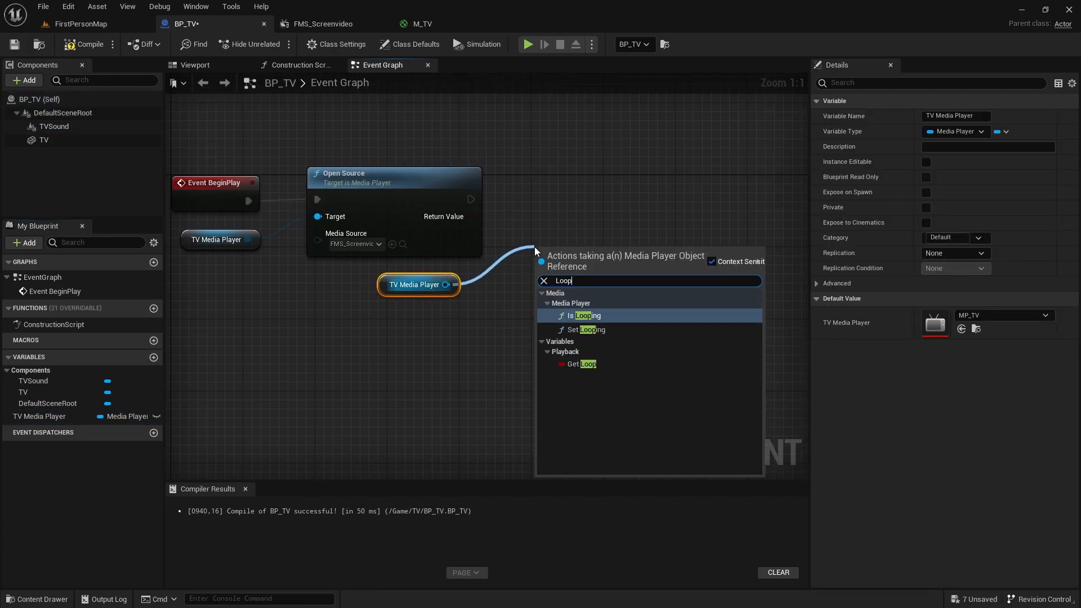
pyautogui.click(588, 330)
pyautogui.moveTo(588, 252); pyautogui.dragTo(598, 179)
pyautogui.moveTo(472, 199); pyautogui.dragTo(549, 200)
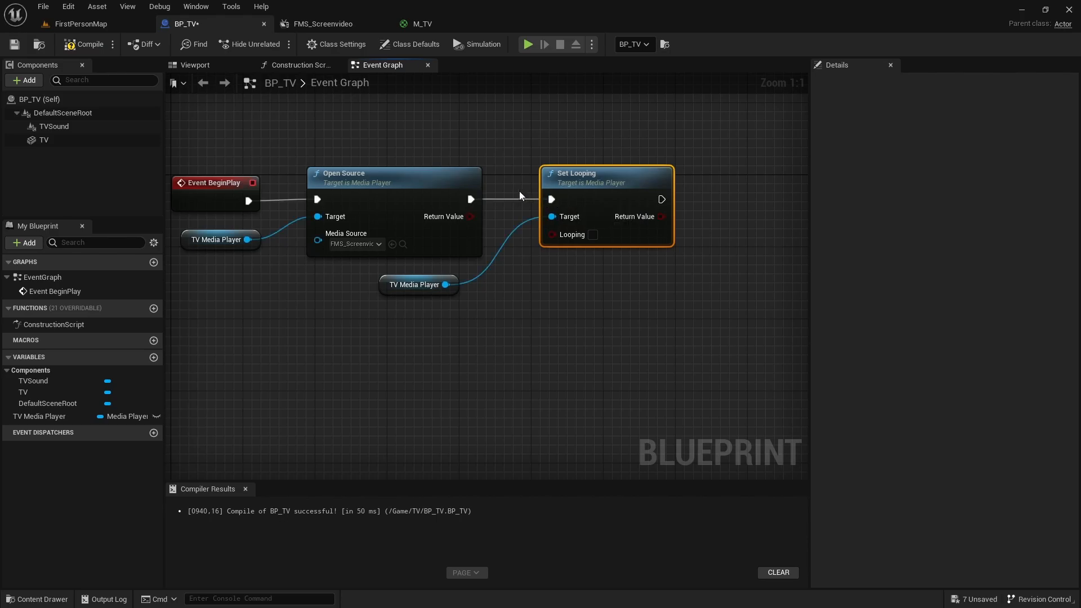
# - Enable Looping on the Set Looping node, then compile and save BP_TV
pyautogui.moveTo(521, 191); pyautogui.dragTo(476, 186, button='right')
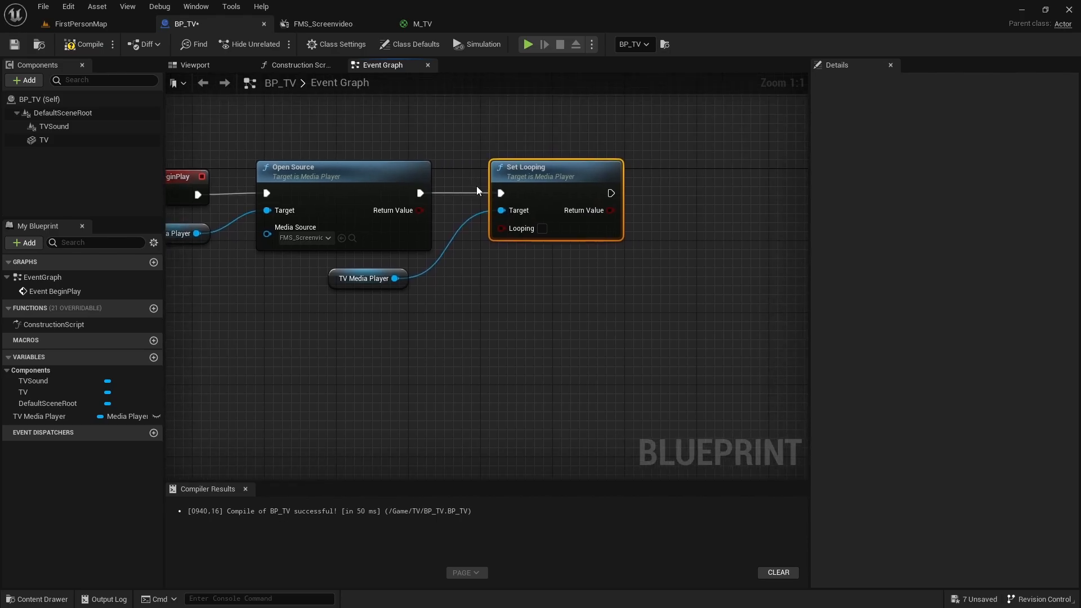
pyautogui.click(542, 229)
pyautogui.moveTo(542, 231); pyautogui.dragTo(583, 210, button='right')
pyautogui.click(84, 44)
pyautogui.click(14, 44)
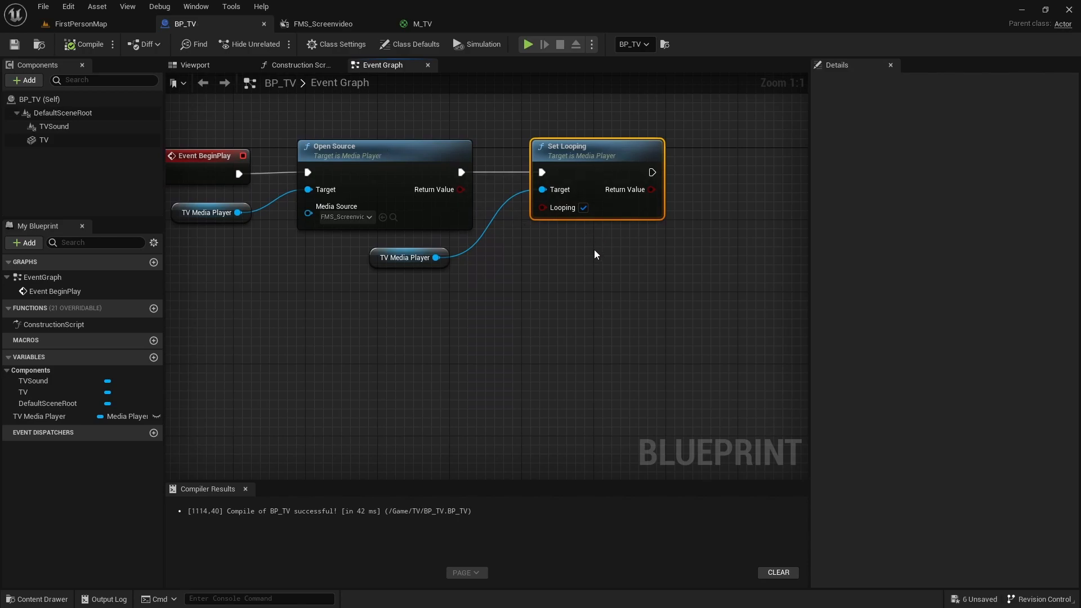
# - Open the MT_TV media texture from the Movies folder, enable Auto Clear, and save it
pyautogui.click(81, 24)
pyautogui.moveTo(299, 125); pyautogui.dragTo(366, 282, button='right')
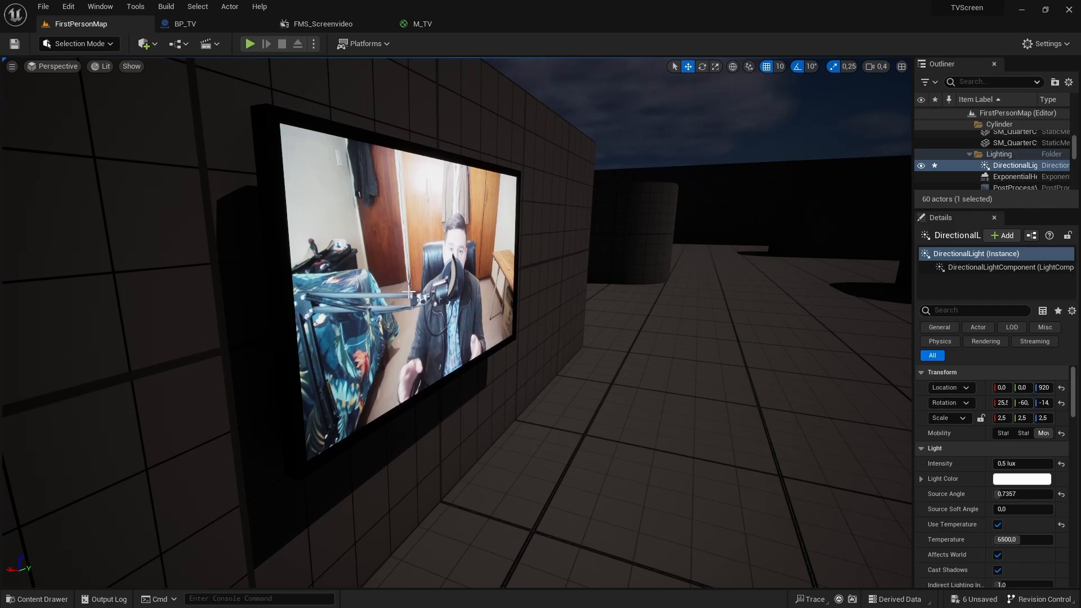
pyautogui.hotkey('ctrl', 'space')
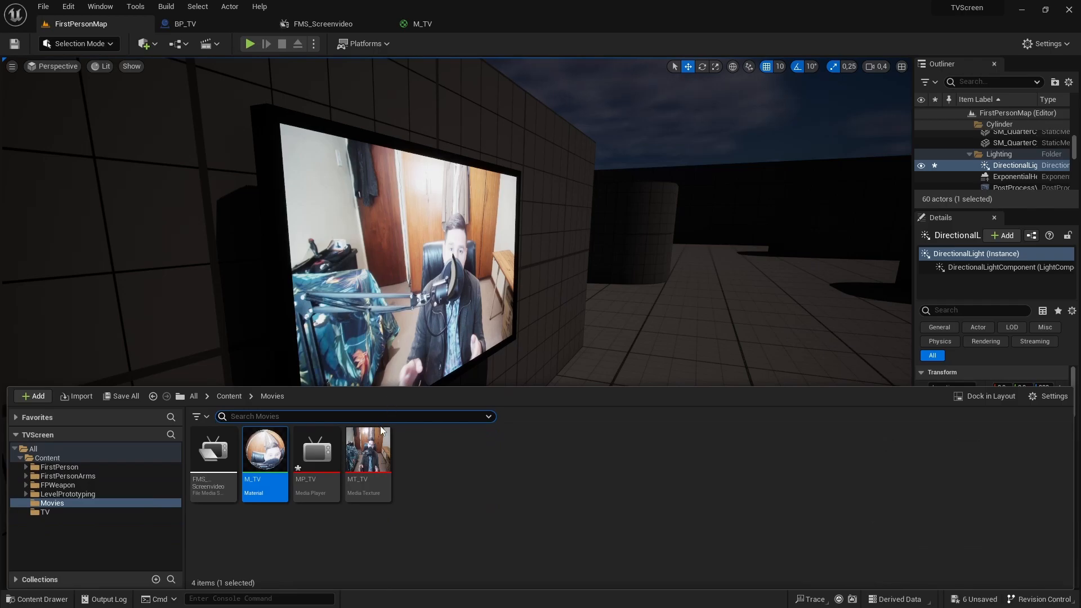
pyautogui.doubleClick(370, 444)
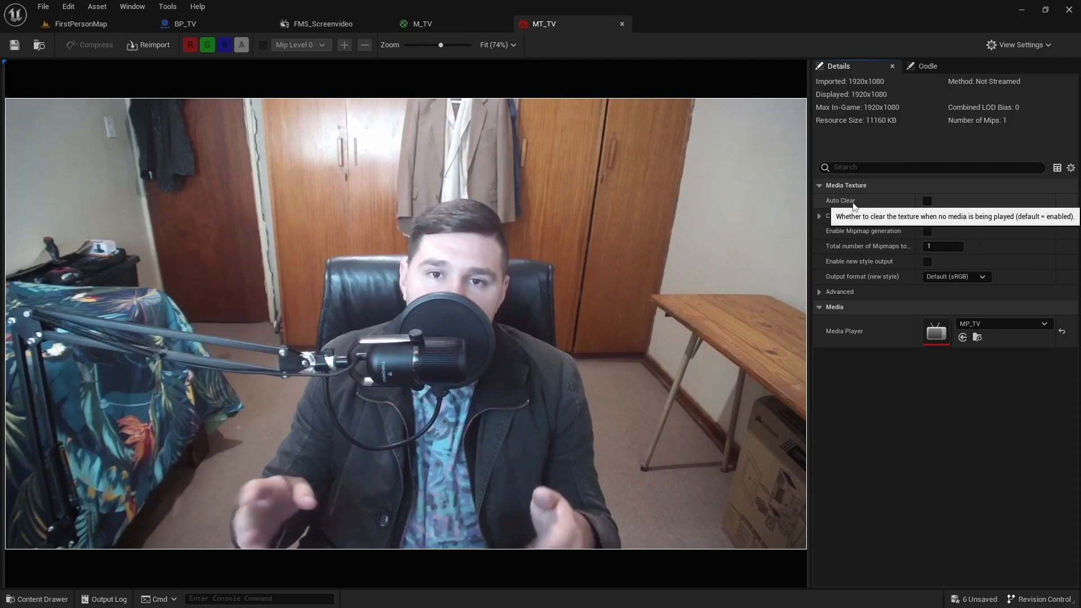
pyautogui.click(927, 201)
pyautogui.scroll(3, 422, 335)
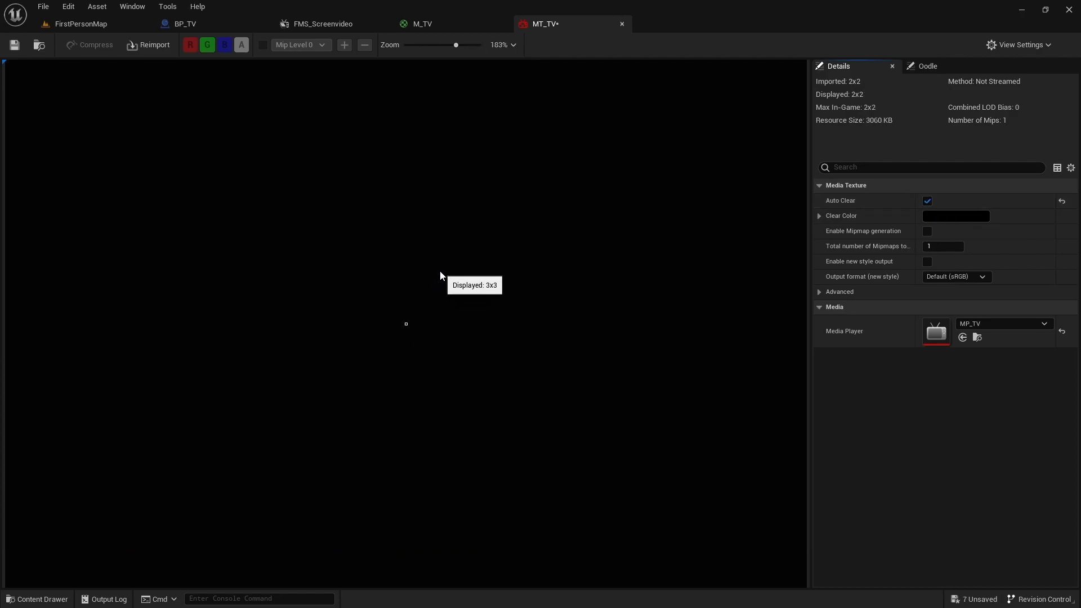
pyautogui.click(15, 45)
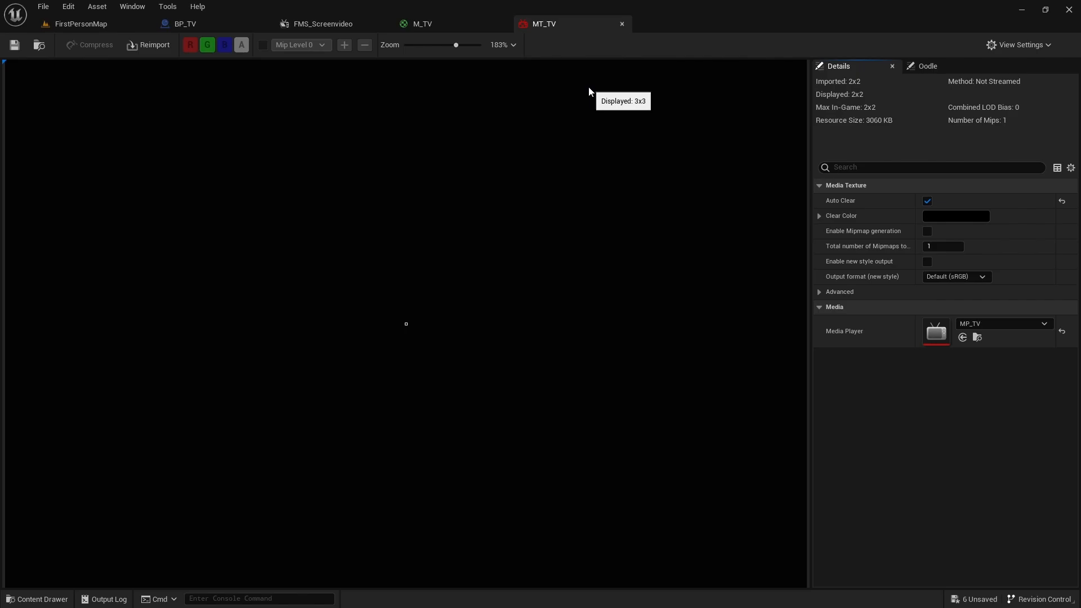
# - Close MT_TV, play the FirstPersonMap level, move around in front of the TV to test the screen, and stop playing
pyautogui.click(622, 25)
pyautogui.click(105, 23)
pyautogui.moveTo(430, 234)
pyautogui.mouseDown(button='right')
pyautogui.moveTo(423, 261)
pyautogui.moveTo(437, 250)
pyautogui.mouseUp(button='right')
pyautogui.click(250, 44)
pyautogui.press('w')
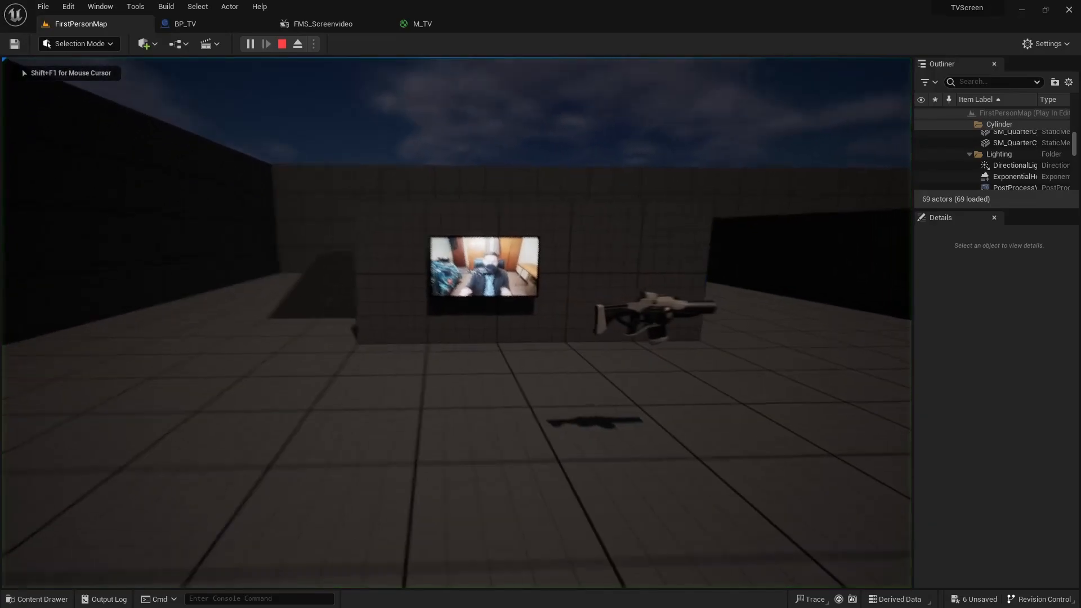
pyautogui.press('s')
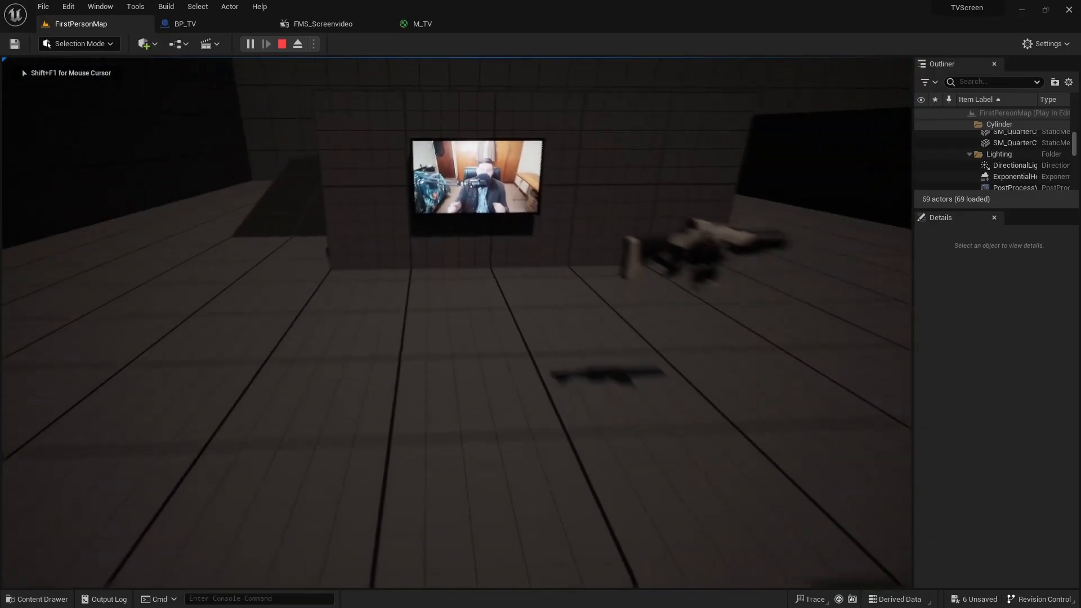
pyautogui.press('w')
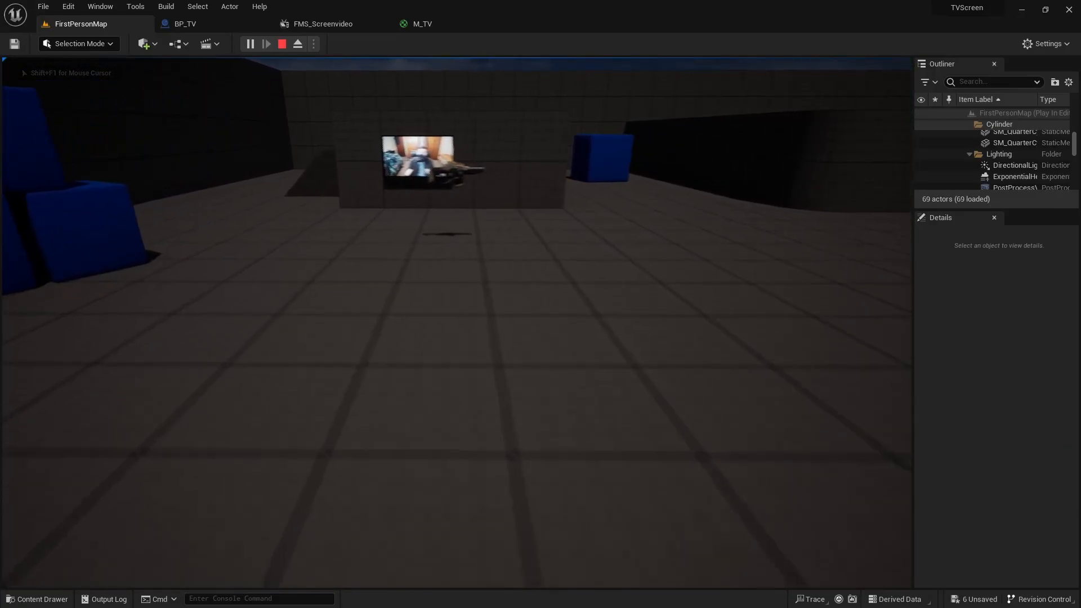
pyautogui.press('s')
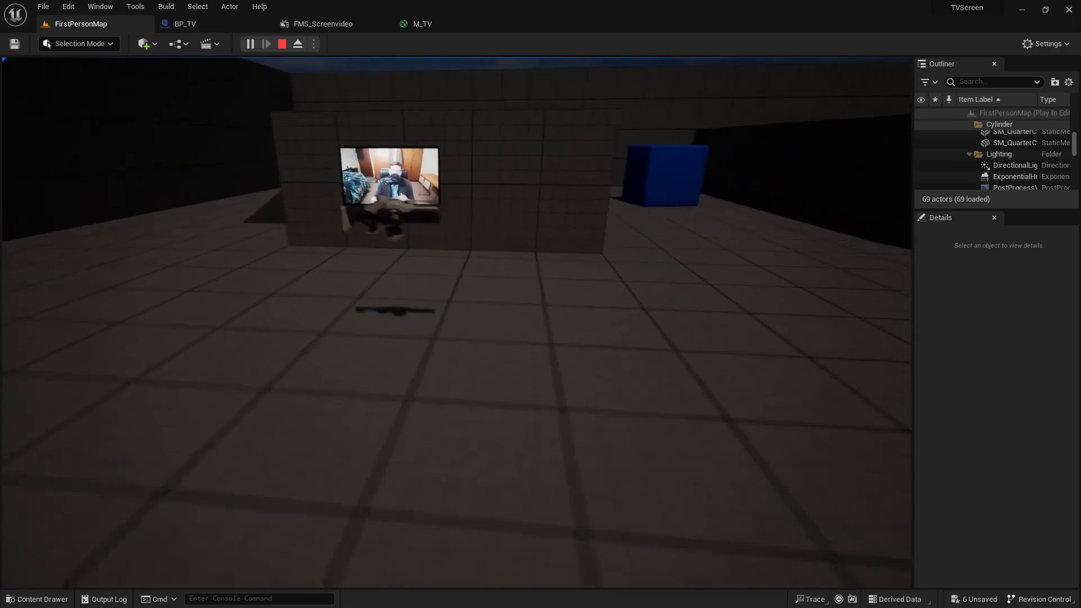
pyautogui.press('d')
pyautogui.press('w')
pyautogui.press('a')
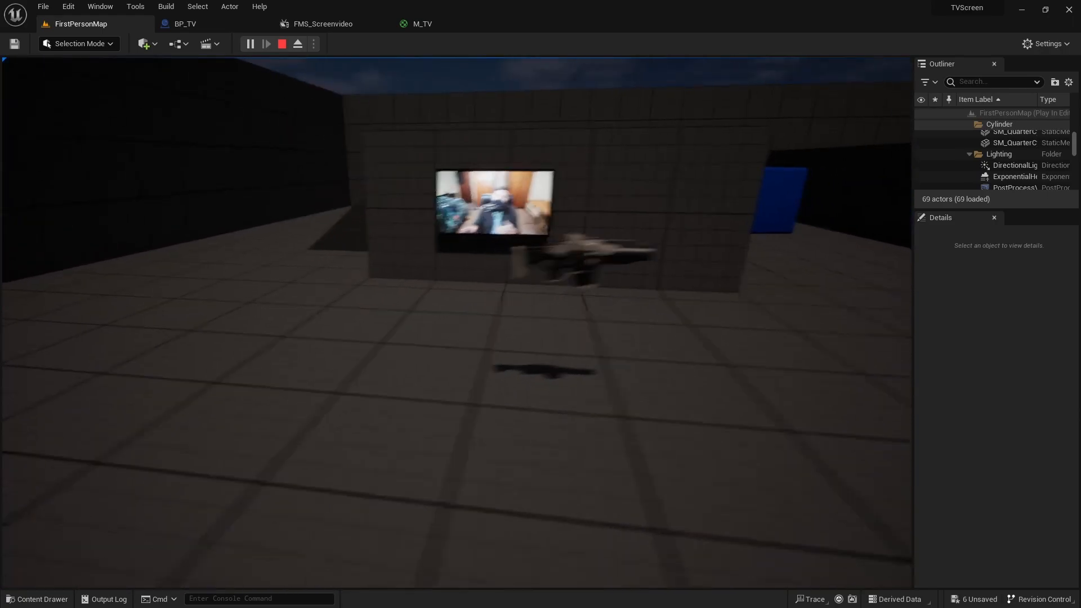
pyautogui.press('Escape')
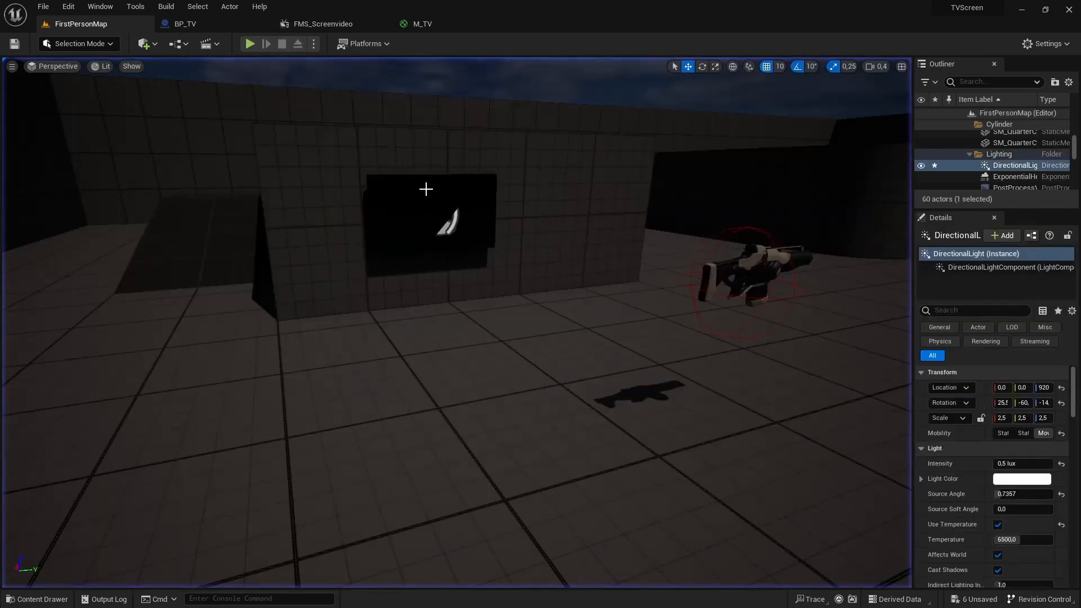
# - Play the level and check the TV video up close and from a distance, then stop playing
pyautogui.moveTo(425, 188); pyautogui.dragTo(422, 176, button='right')
pyautogui.press('w')
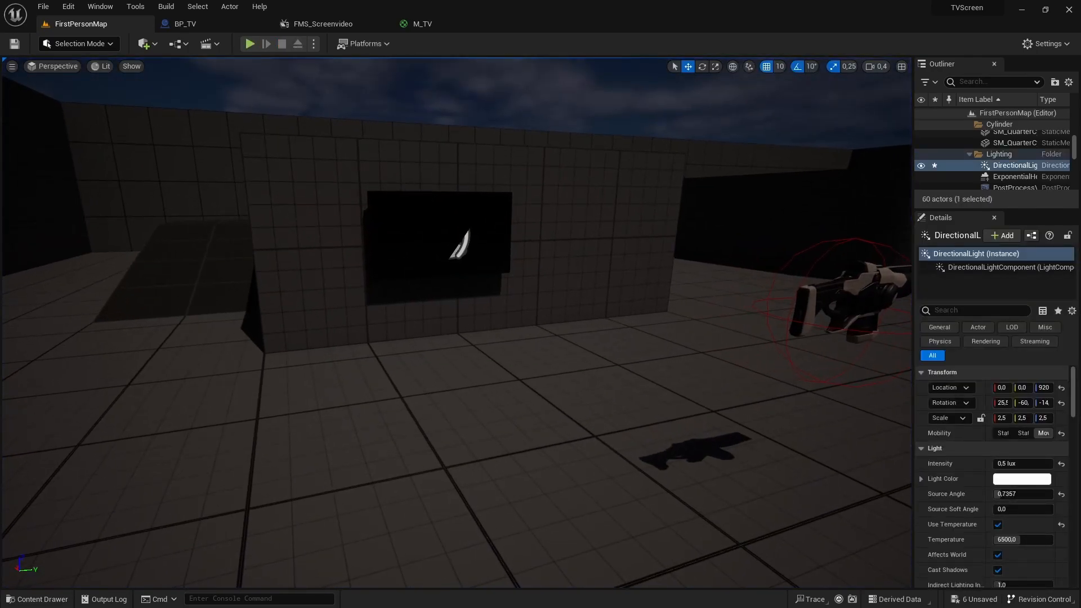
pyautogui.moveTo(479, 210); pyautogui.dragTo(472, 179, button='right')
pyautogui.press('w')
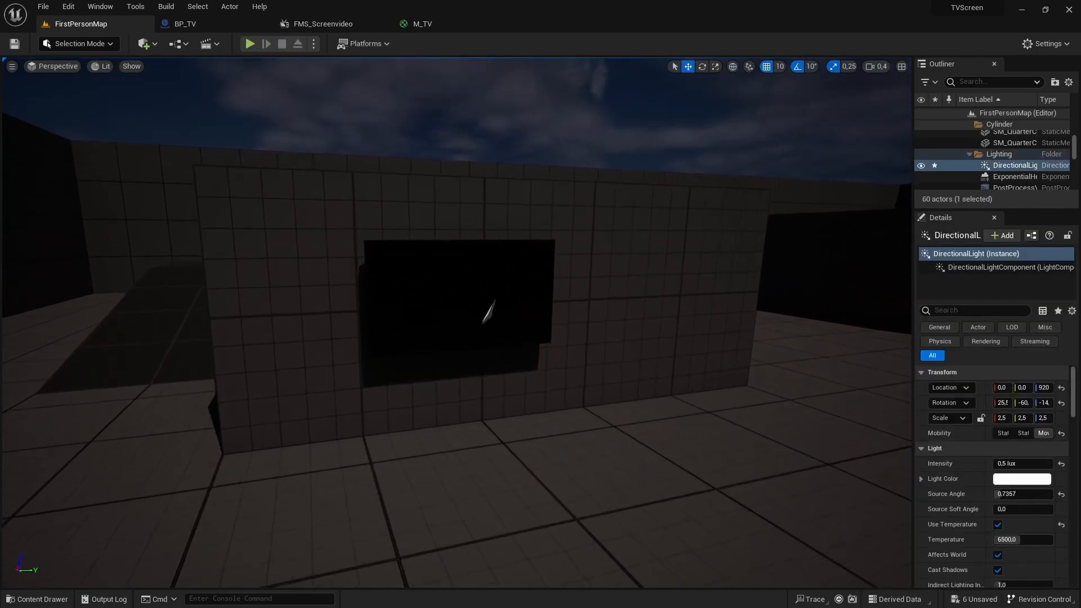
pyautogui.press('w')
pyautogui.moveTo(345, 132); pyautogui.dragTo(398, 133, button='right')
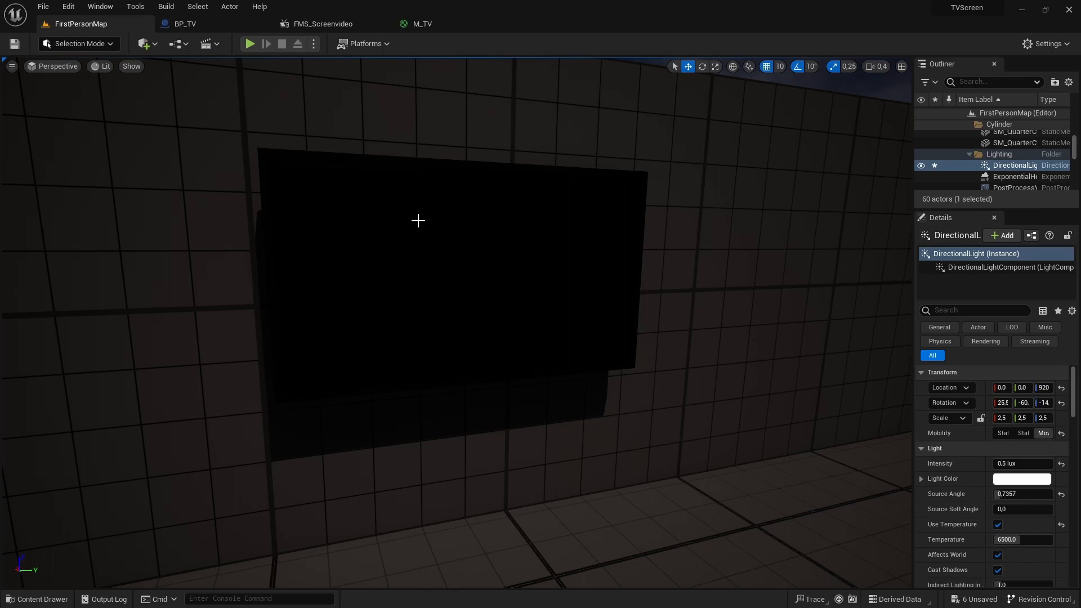
pyautogui.click(250, 43)
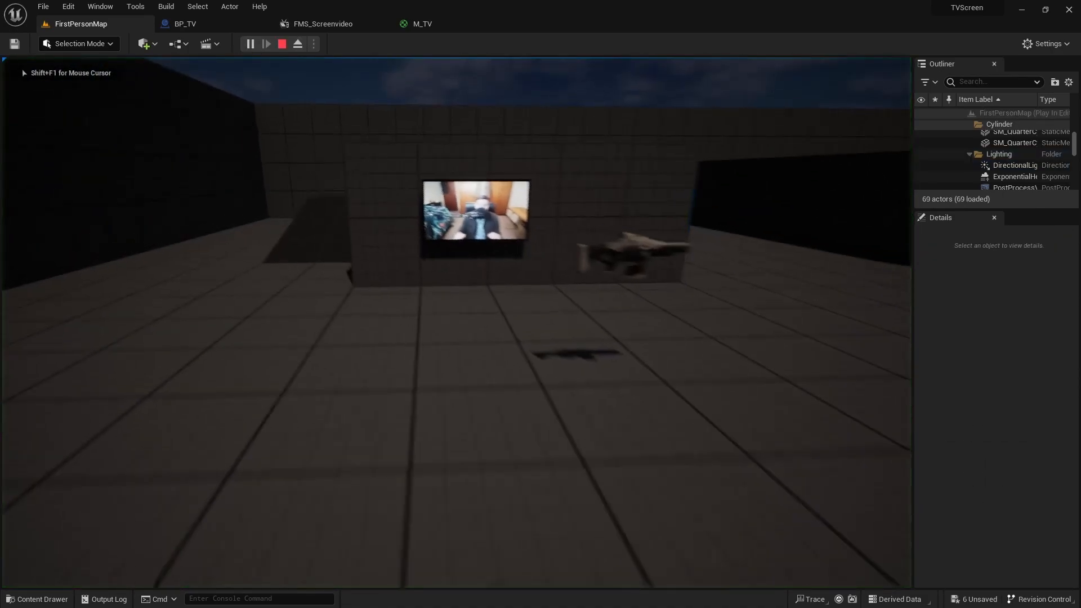
pyautogui.press('w')
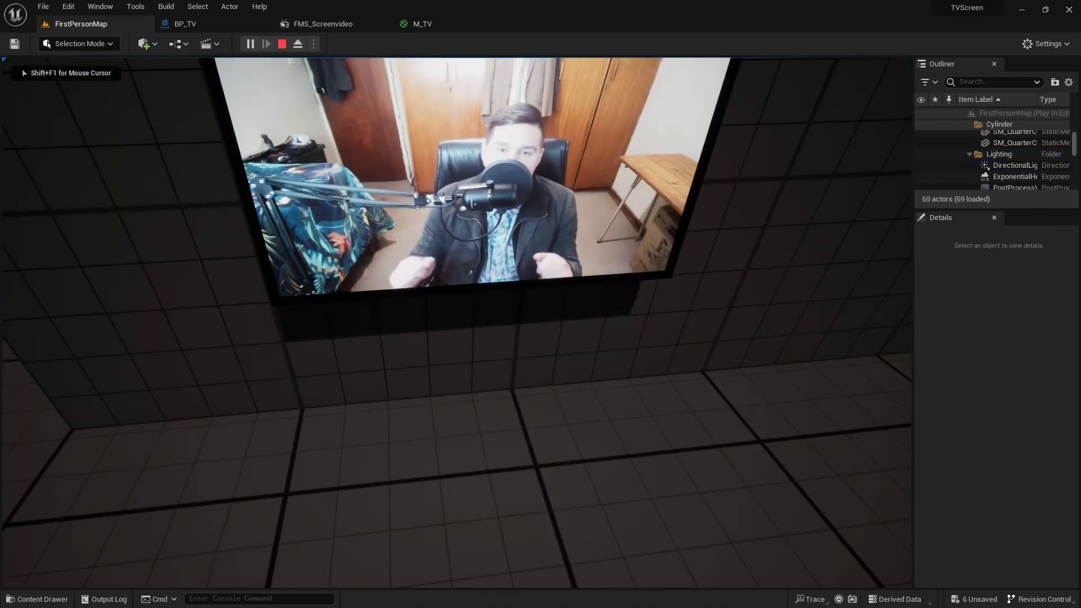
pyautogui.press('s')
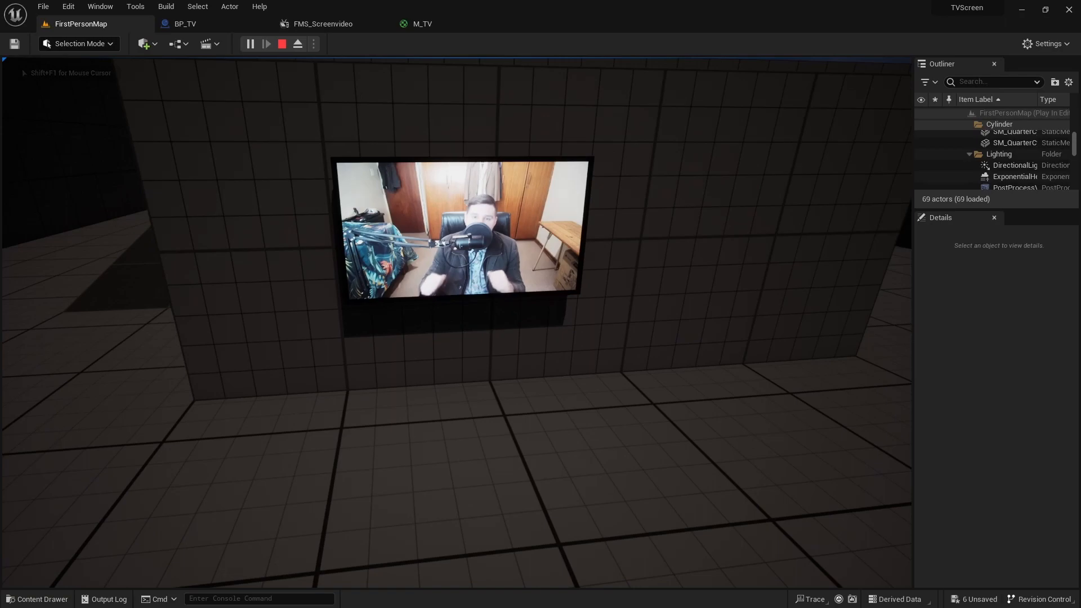
pyautogui.press('s')
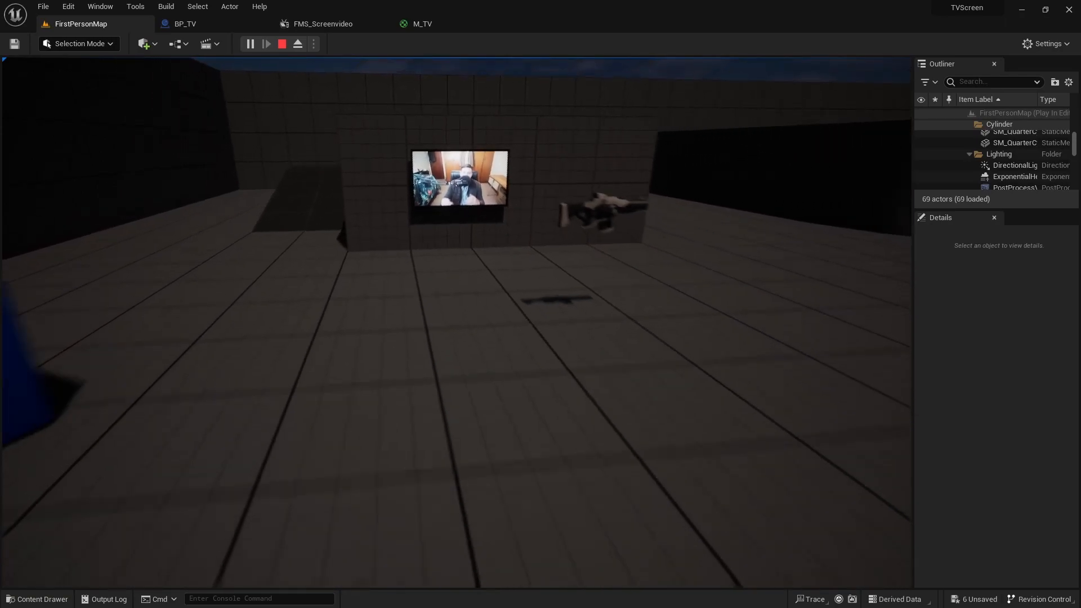
pyautogui.press('Escape')
# - Return to a close view of the TV and run the pending autosave immediately
pyautogui.moveTo(382, 170)
pyautogui.mouseDown(button='right')
pyautogui.moveTo(383, 183)
pyautogui.moveTo(383, 170)
pyautogui.mouseUp(button='right')
pyautogui.press('w')
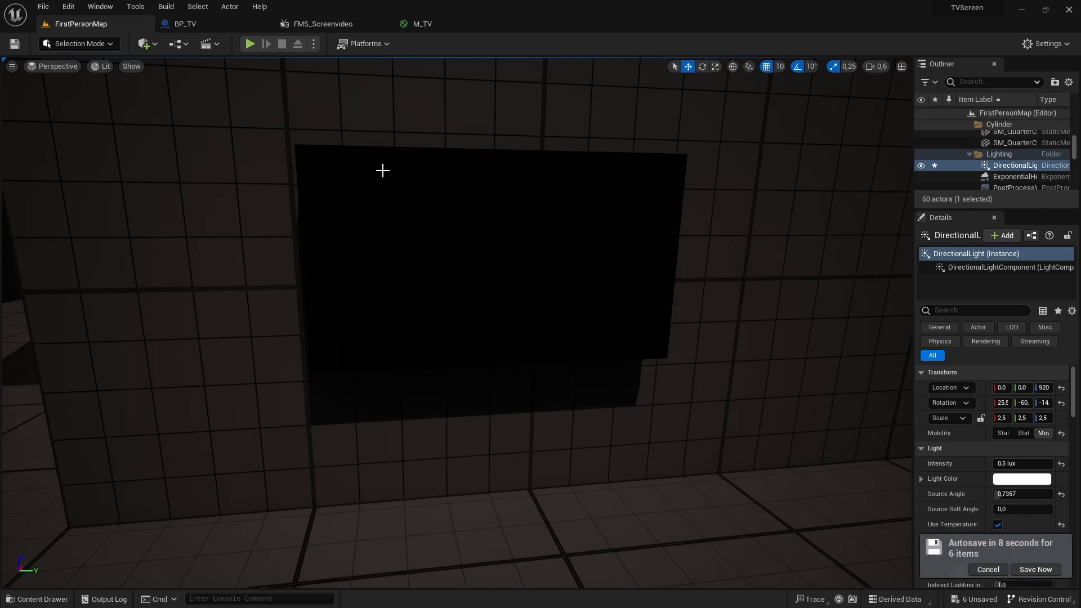
pyautogui.click(1035, 570)
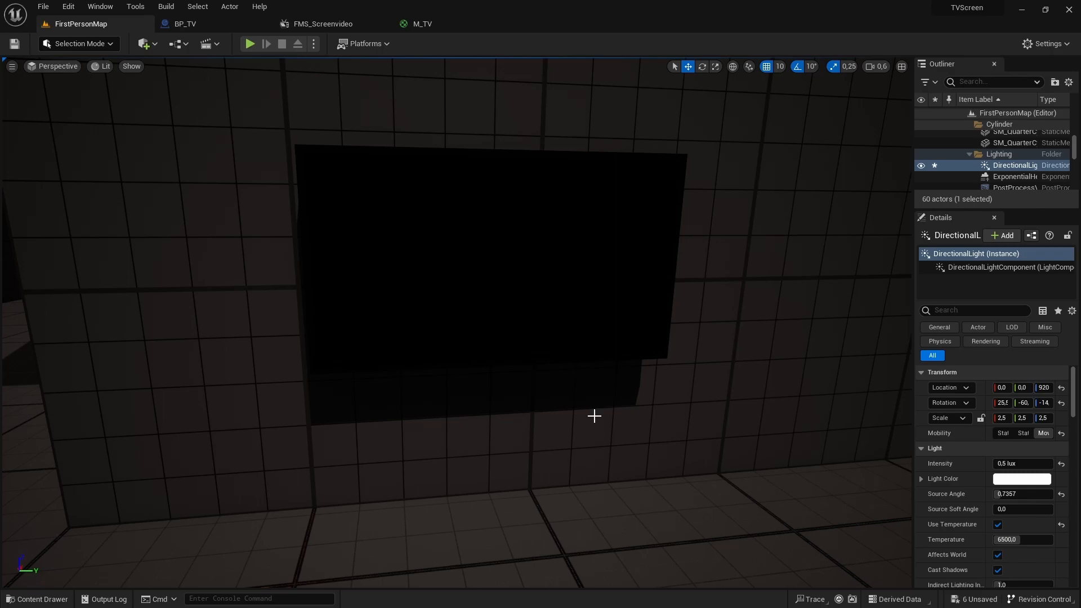
# - In Project Settings, find the rendering Anti-Aliasing Method and set it to Fast Approximate Anti-Aliasing (FXAA)
pyautogui.click(68, 6)
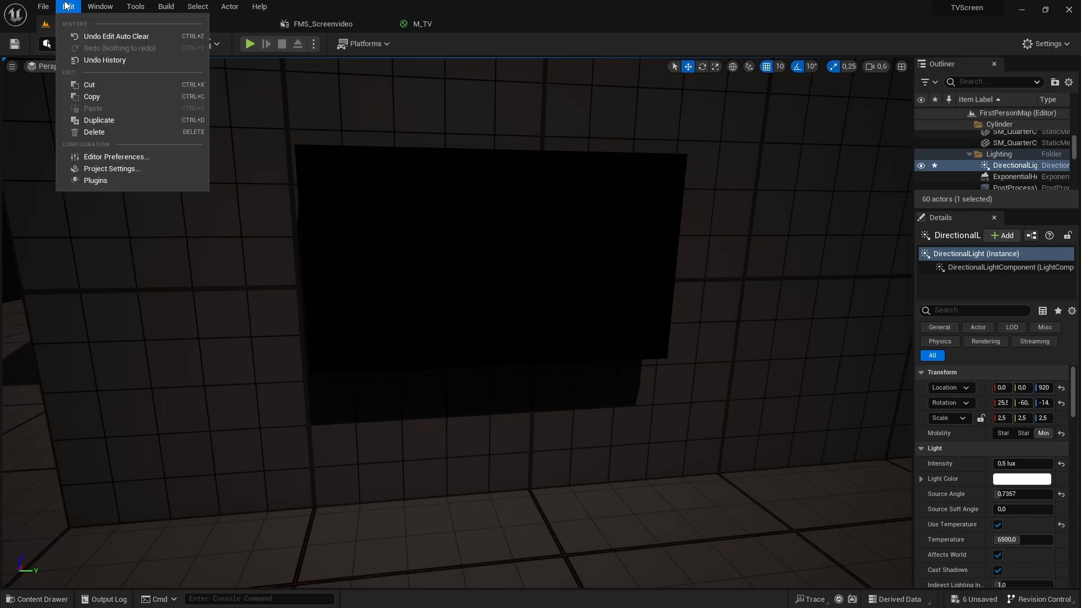
pyautogui.click(109, 169)
pyautogui.click(314, 87)
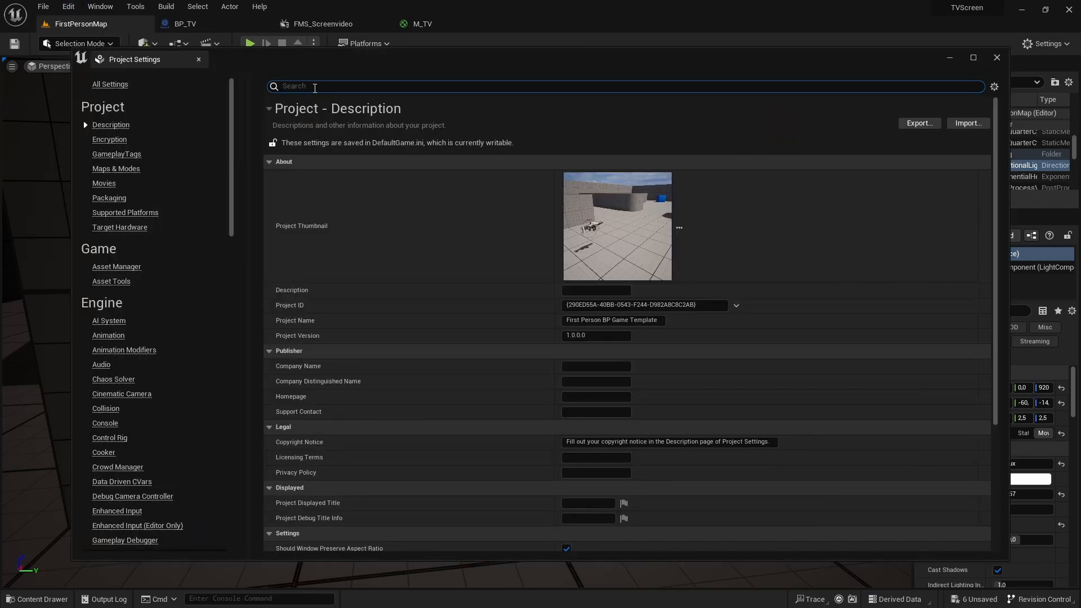
pyautogui.write('anti al')
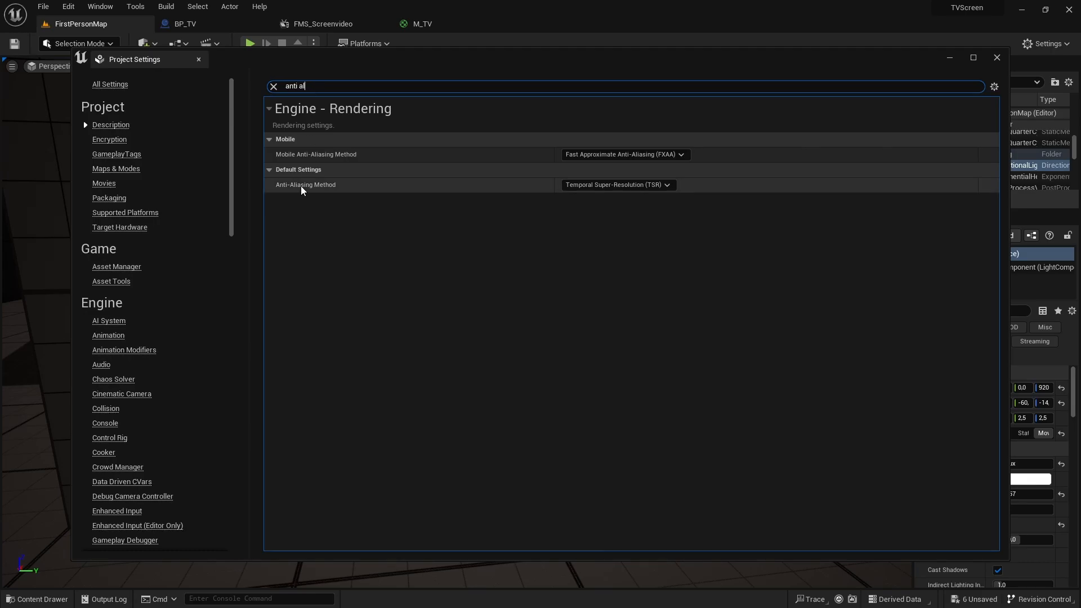
pyautogui.click(603, 188)
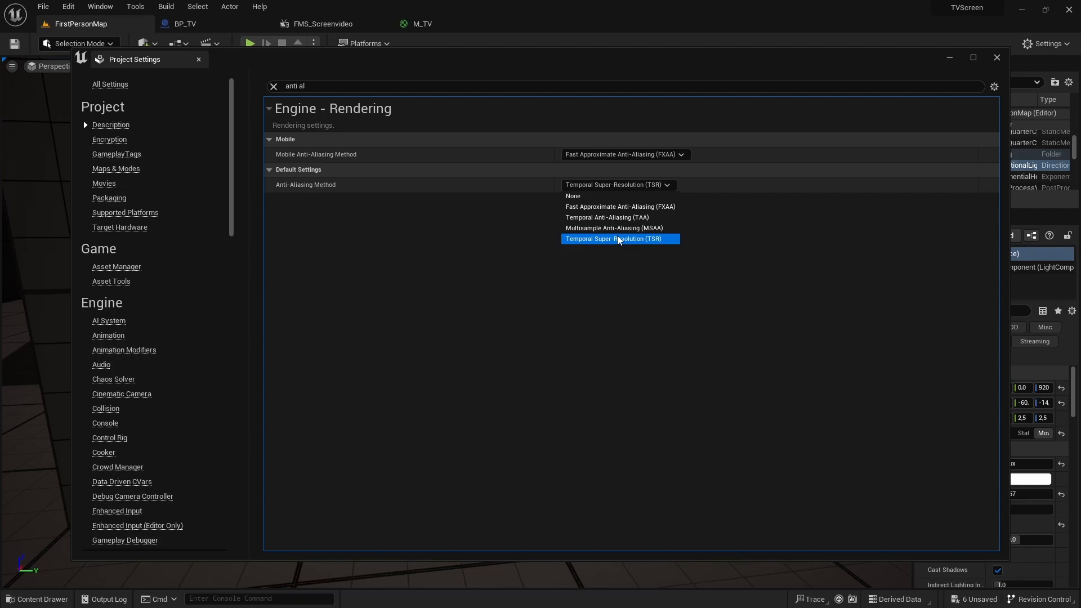
pyautogui.click(626, 211)
pyautogui.click(949, 58)
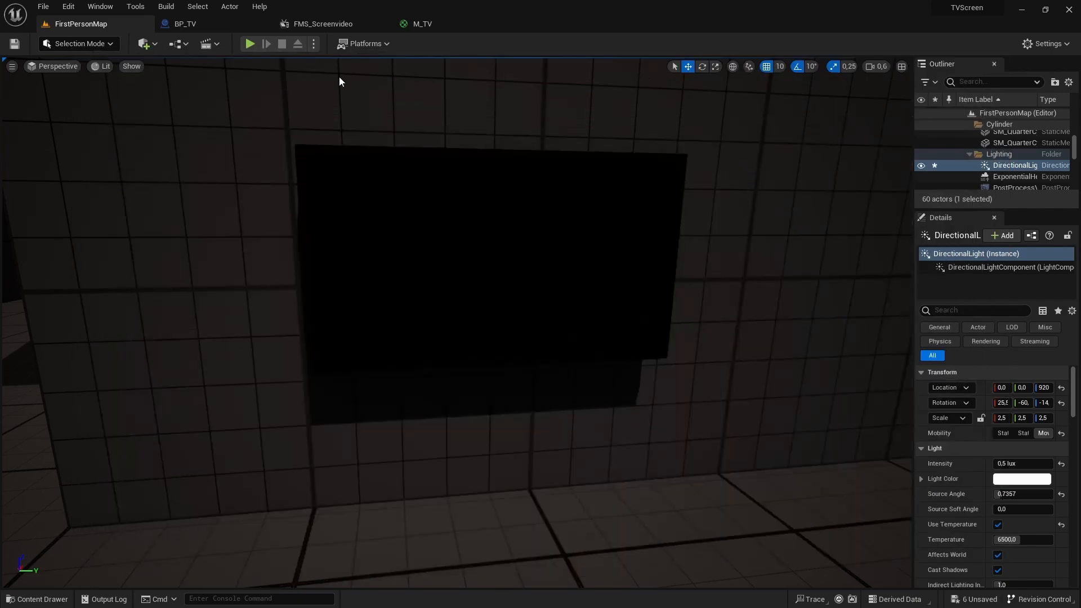
# - Play the level with FXAA to check the video on the TV at varying distances, then stop playing
pyautogui.click(250, 44)
pyautogui.press('w')
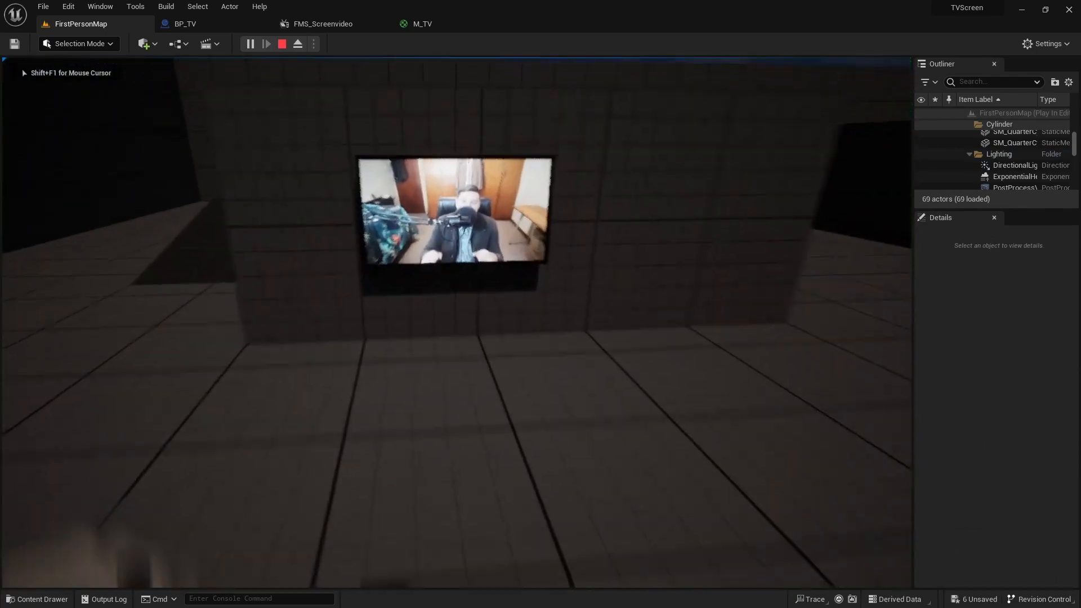
pyautogui.press('s')
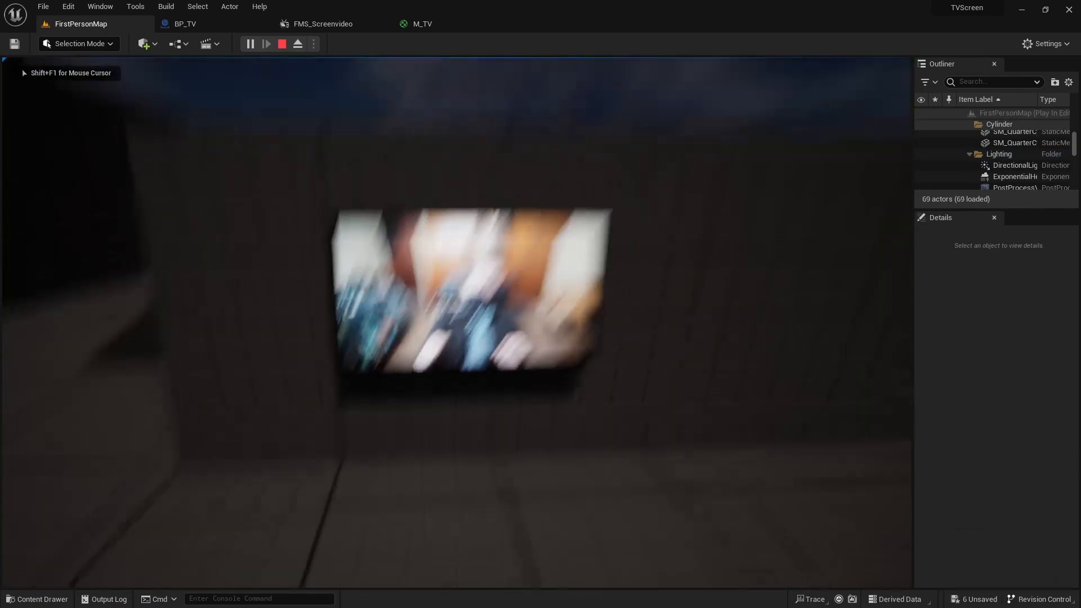
pyautogui.press('Escape')
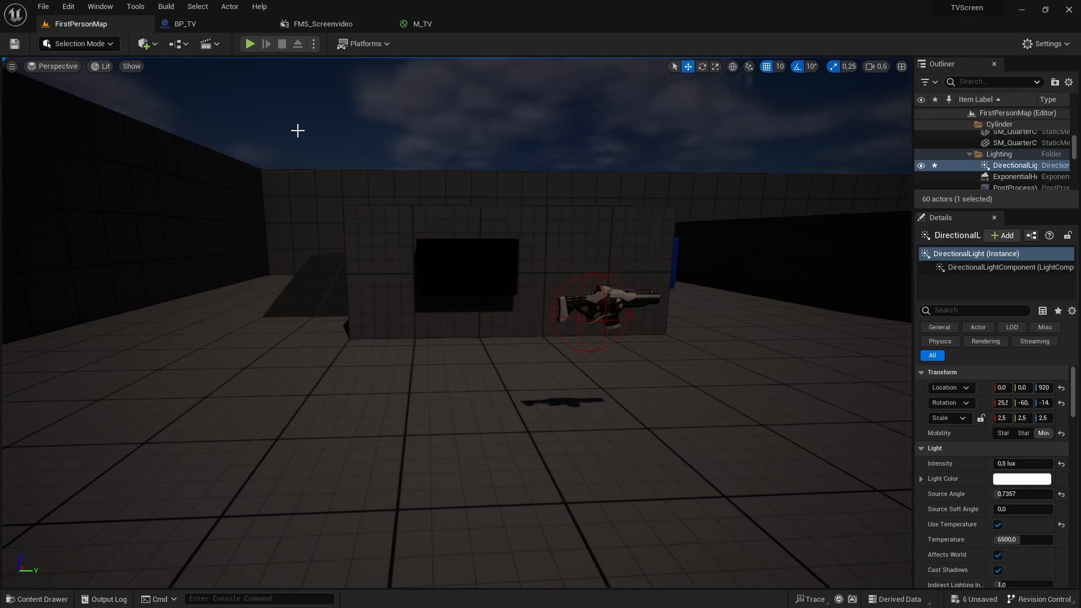
# - Restore the Anti-Aliasing Method to Temporal Super-Resolution (TSR) and close Project Settings
pyautogui.hotkey('alt', 'Tab')
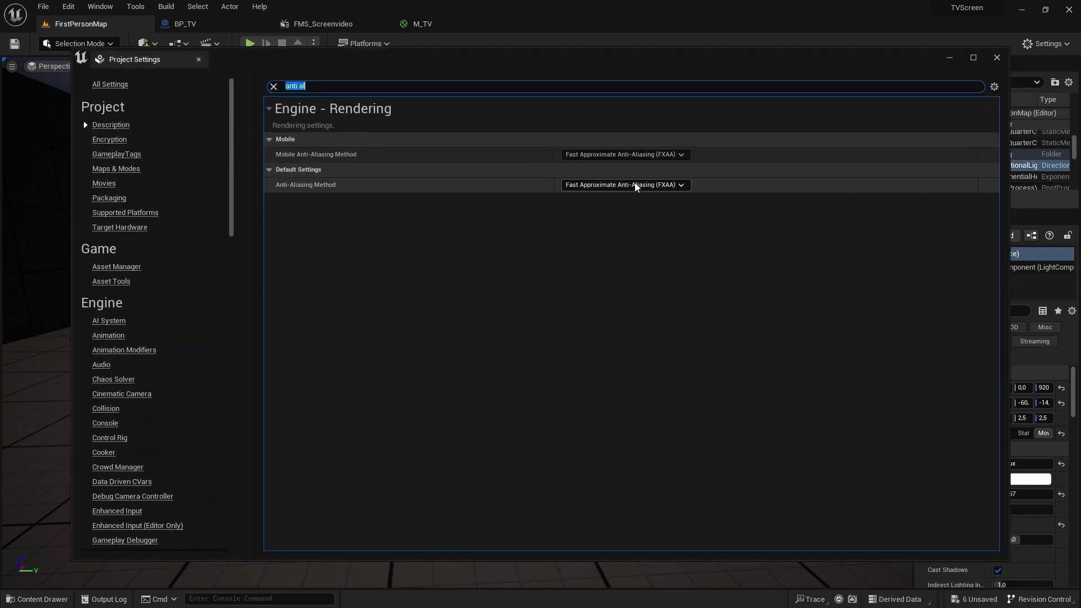
pyautogui.click(633, 185)
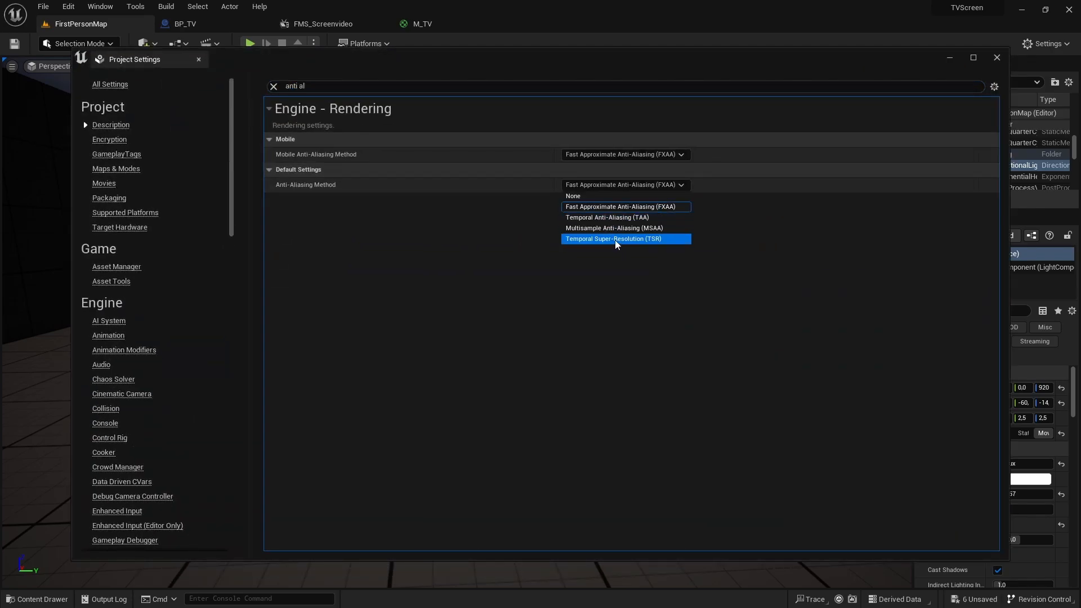
pyautogui.click(616, 241)
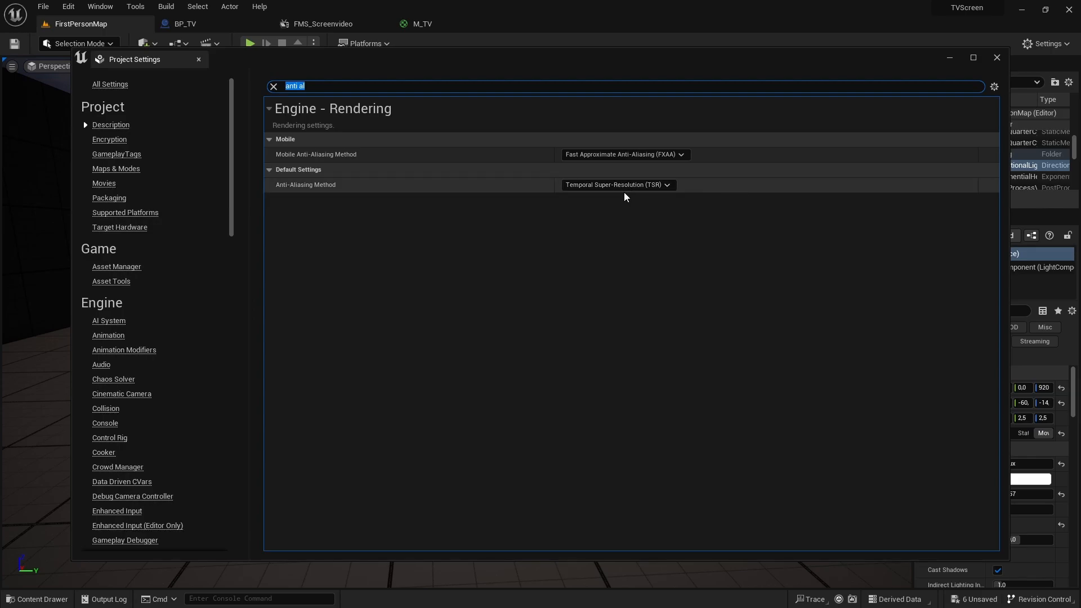
pyautogui.click(997, 56)
# - Set the DirectionalLight's intensity to 3 lux
pyautogui.moveTo(651, 188); pyautogui.dragTo(612, 193, button='right')
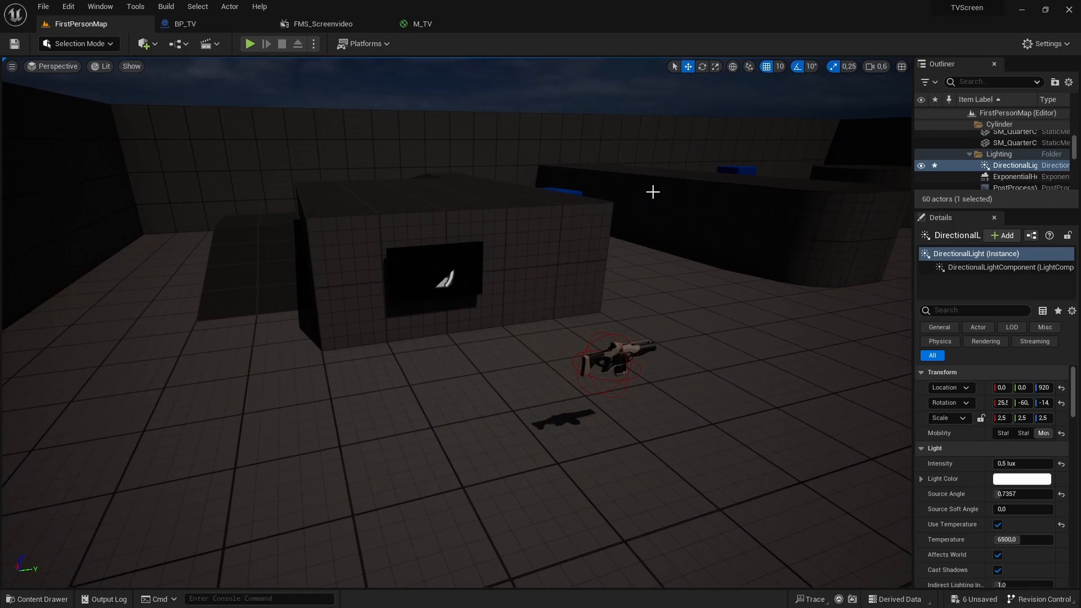
pyautogui.moveTo(652, 191); pyautogui.dragTo(917, 160, button='right')
pyautogui.moveTo(606, 151); pyautogui.dragTo(653, 73, button='right')
pyautogui.click(1022, 463)
pyautogui.write('\\')
pyautogui.press('BackSpace')
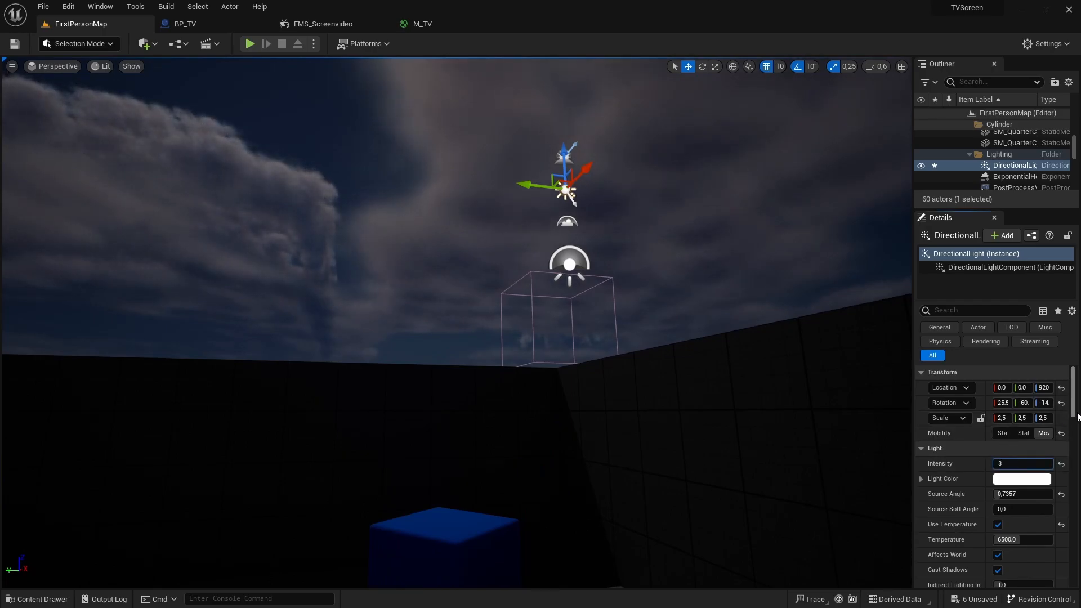
pyautogui.press('Return')
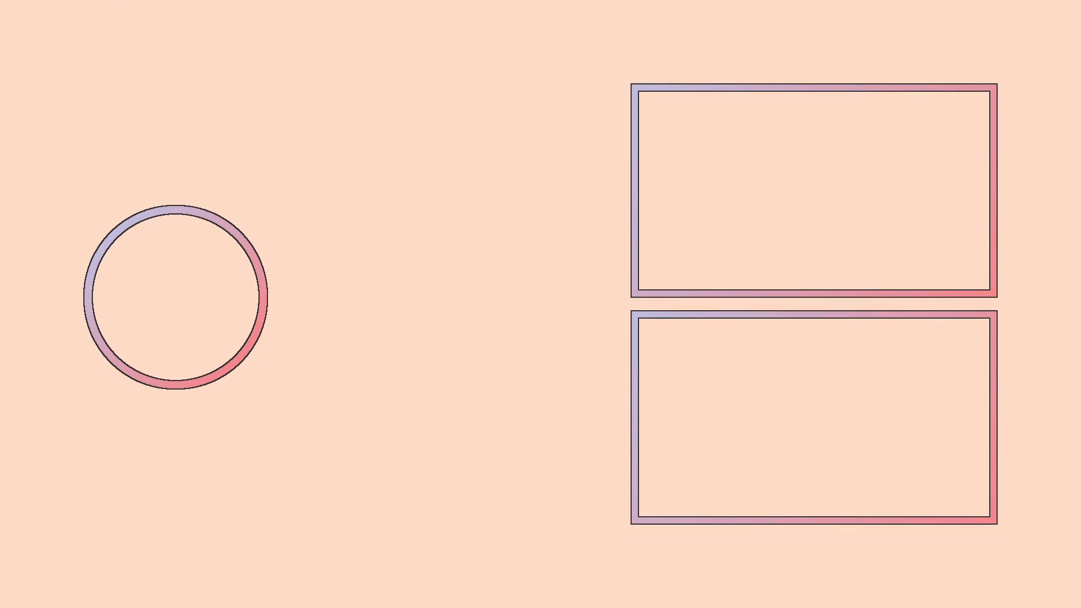